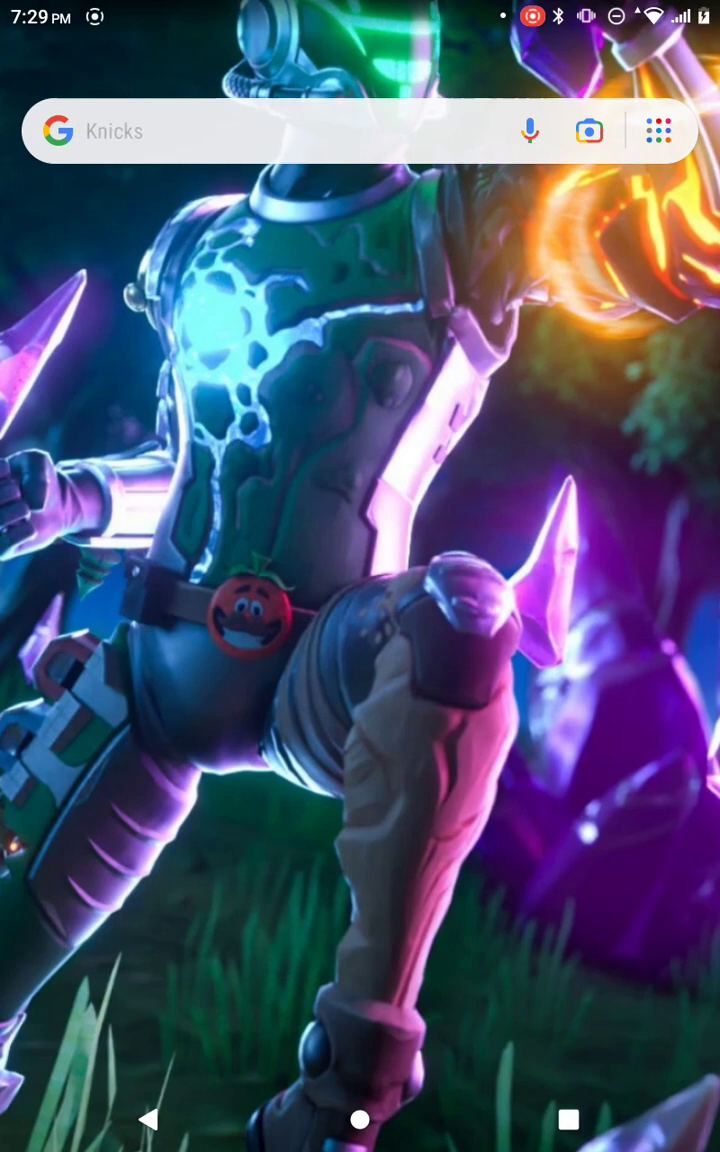
Step: Swipe to the app icons, launch 2 Player Games, and close the notification shade
left_click_drag(360, 900, 360, 300)
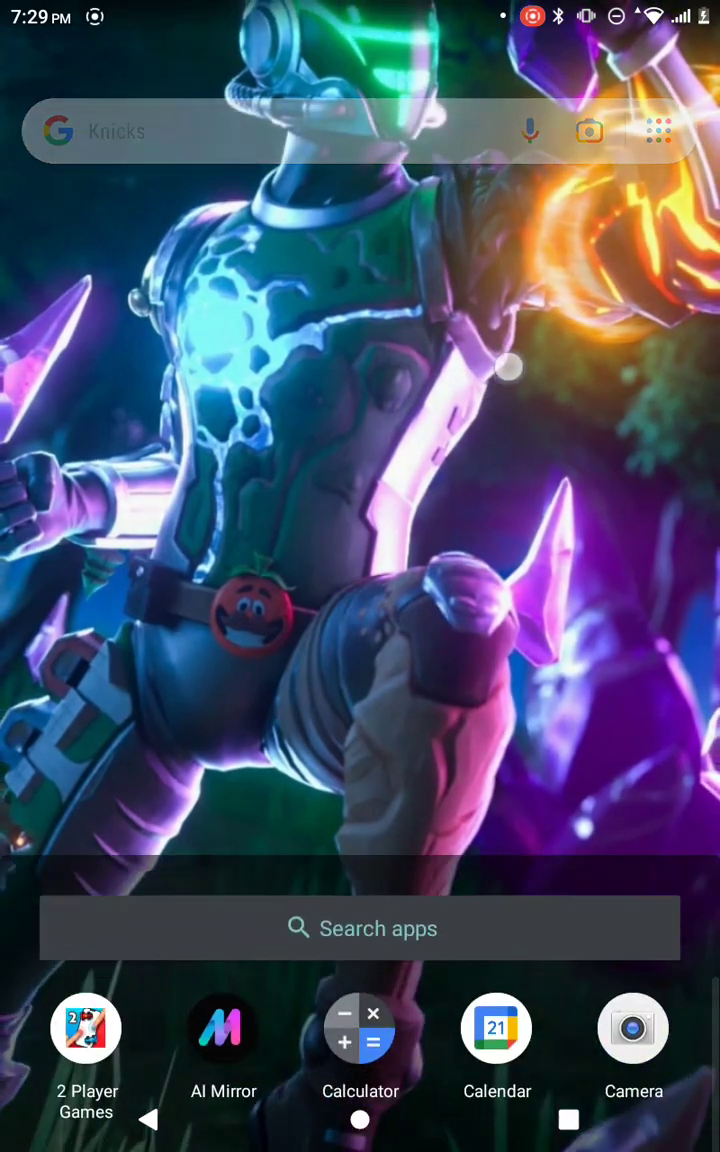
left_click_drag(360, 400, 360, 1000)
left_click_drag(600, 600, 150, 600)
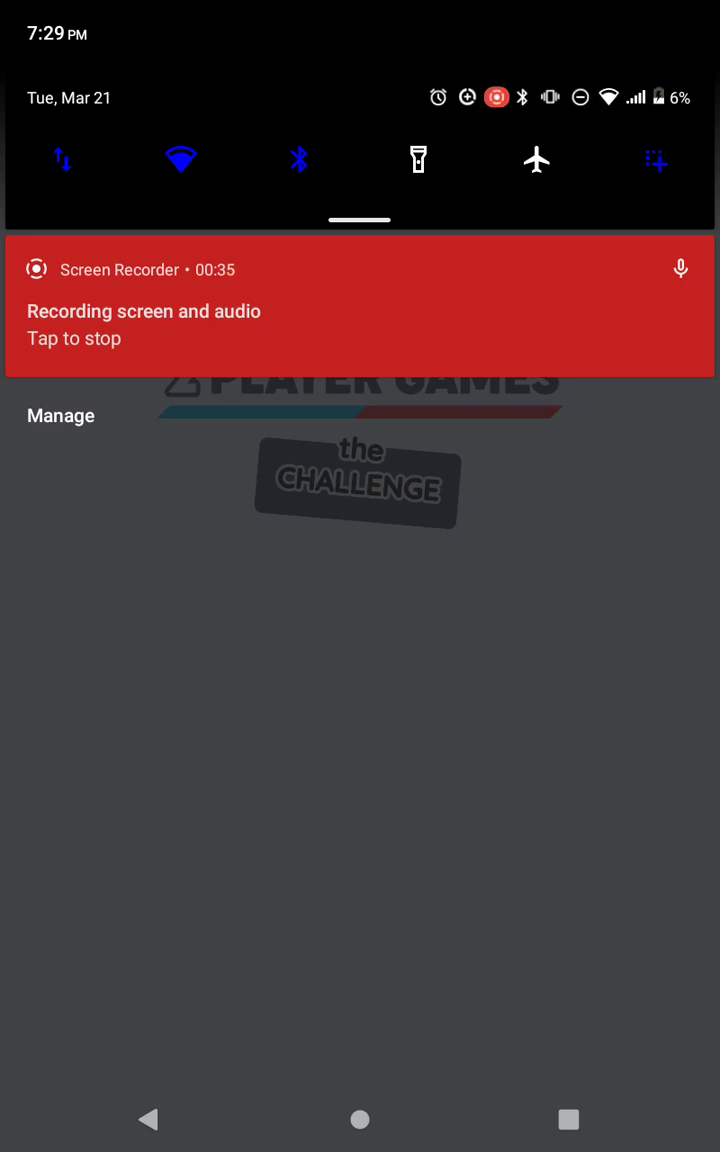
left_click_drag(532, 398, 550, 300)
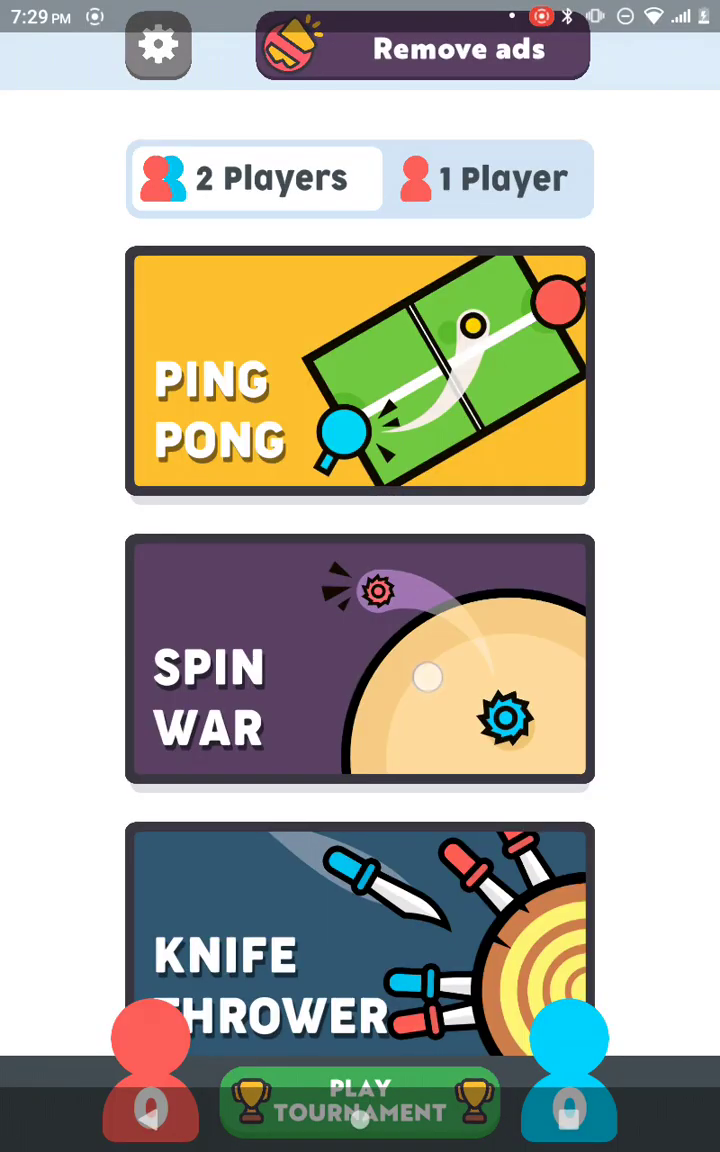
scroll(360, 600, "down", 10)
scroll(360, 600, "down", 8)
scroll(550, 558, "down", 4)
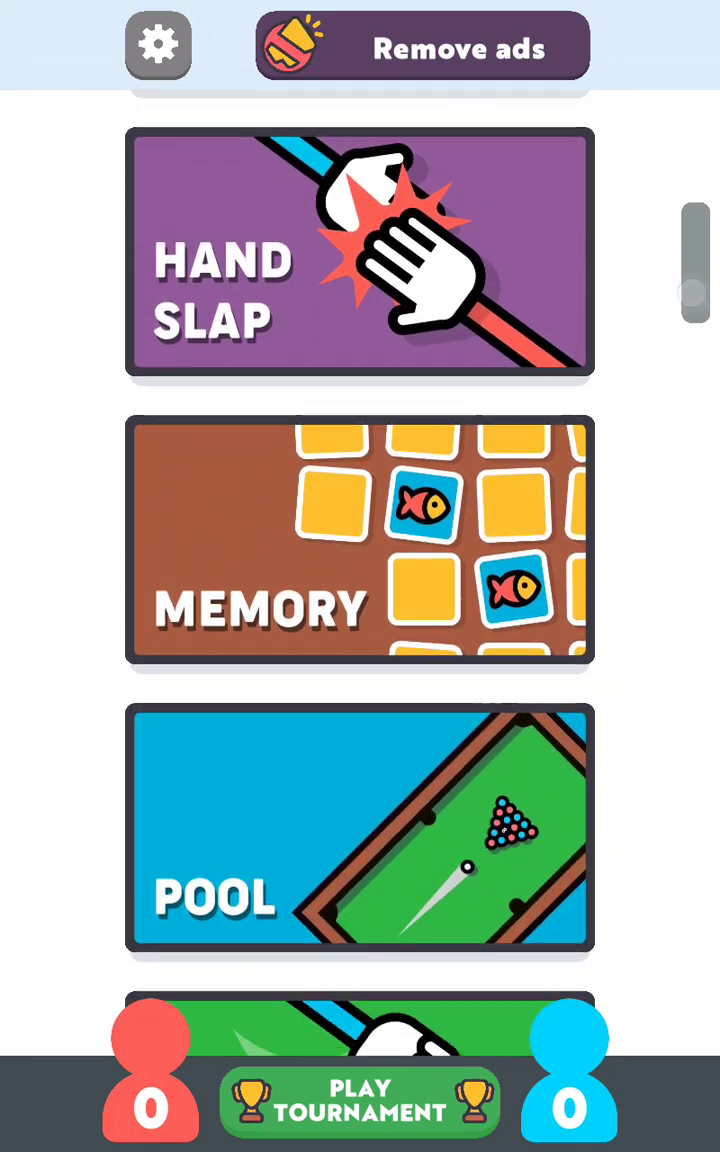
scroll(517, 527, "down", 4)
scroll(517, 527, "down", 2)
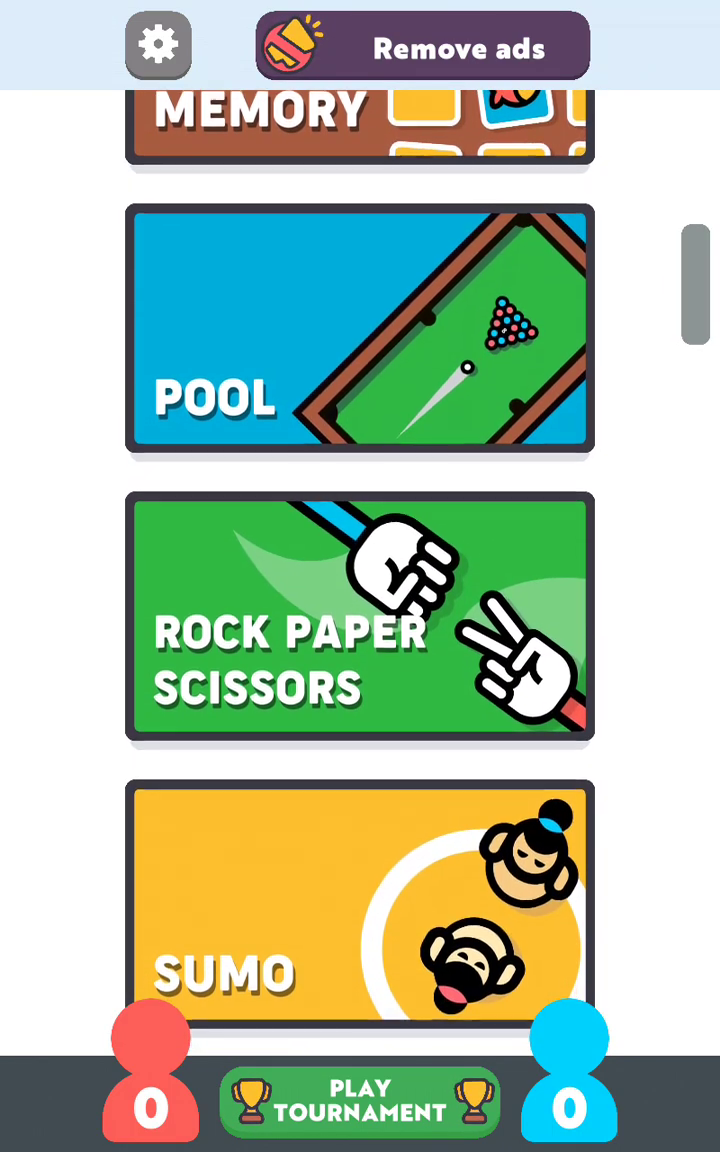
Step: Open Rock Paper Scissors, mute the tablet, and pick the play-against-computer mode
left_click(360, 610)
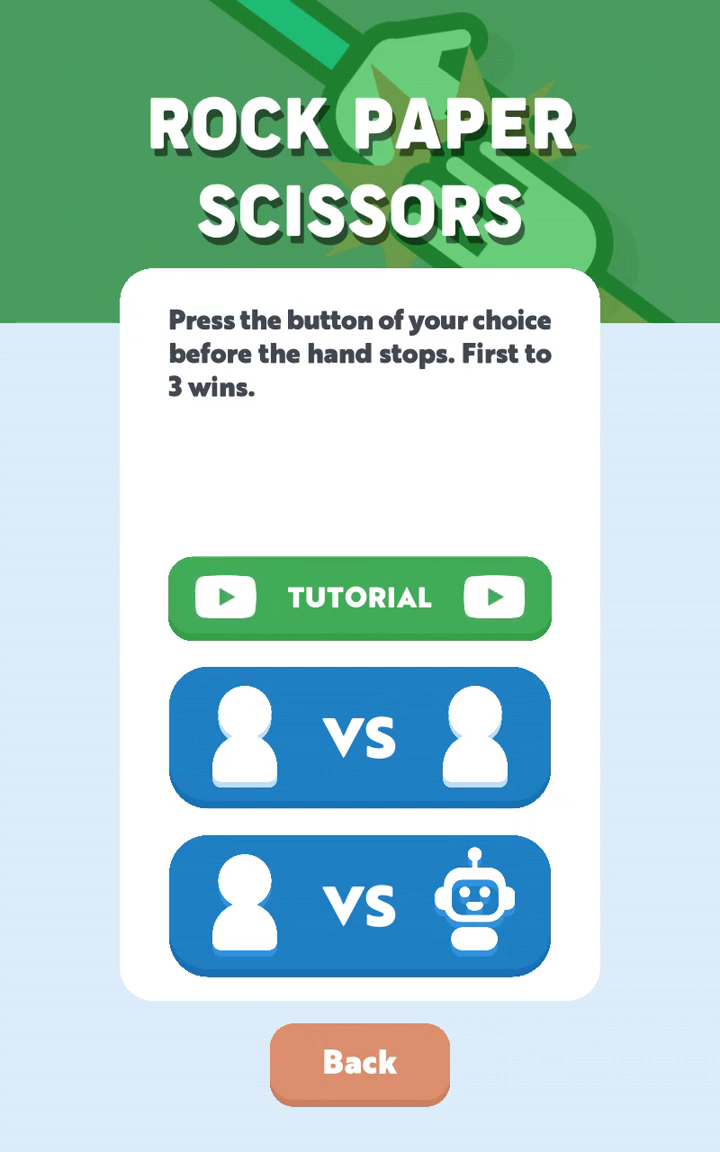
left_click_drag(568, 8, 568, 120)
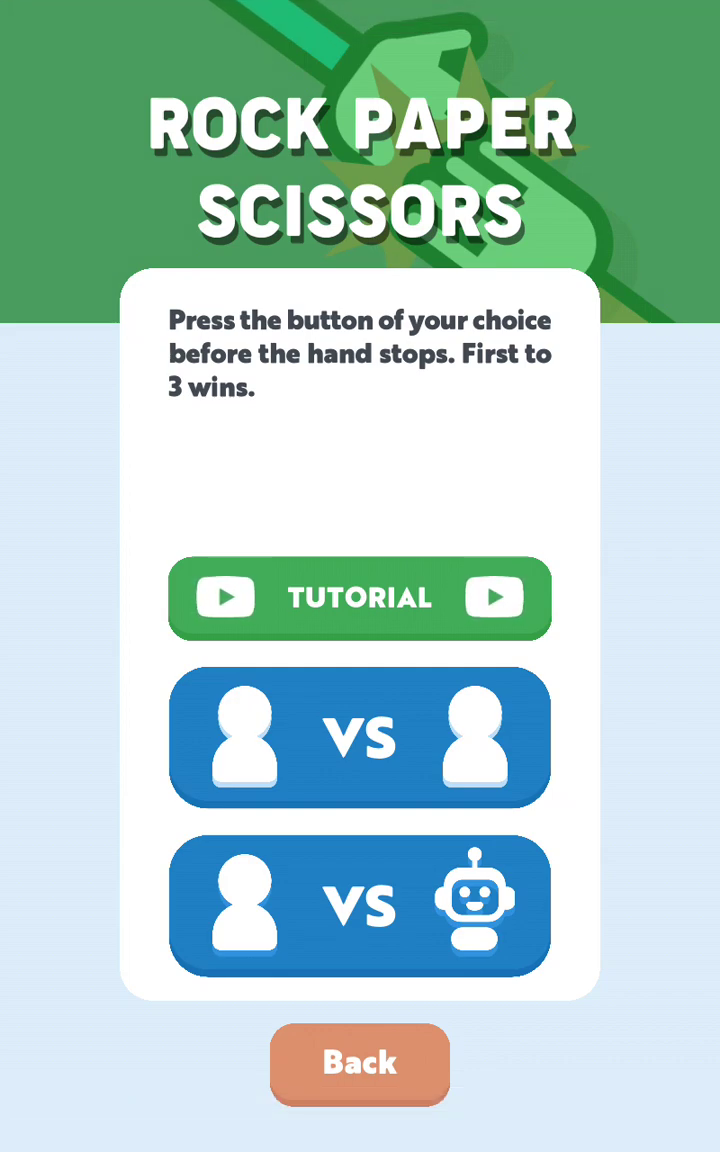
left_click_drag(465, 10, 465, 120)
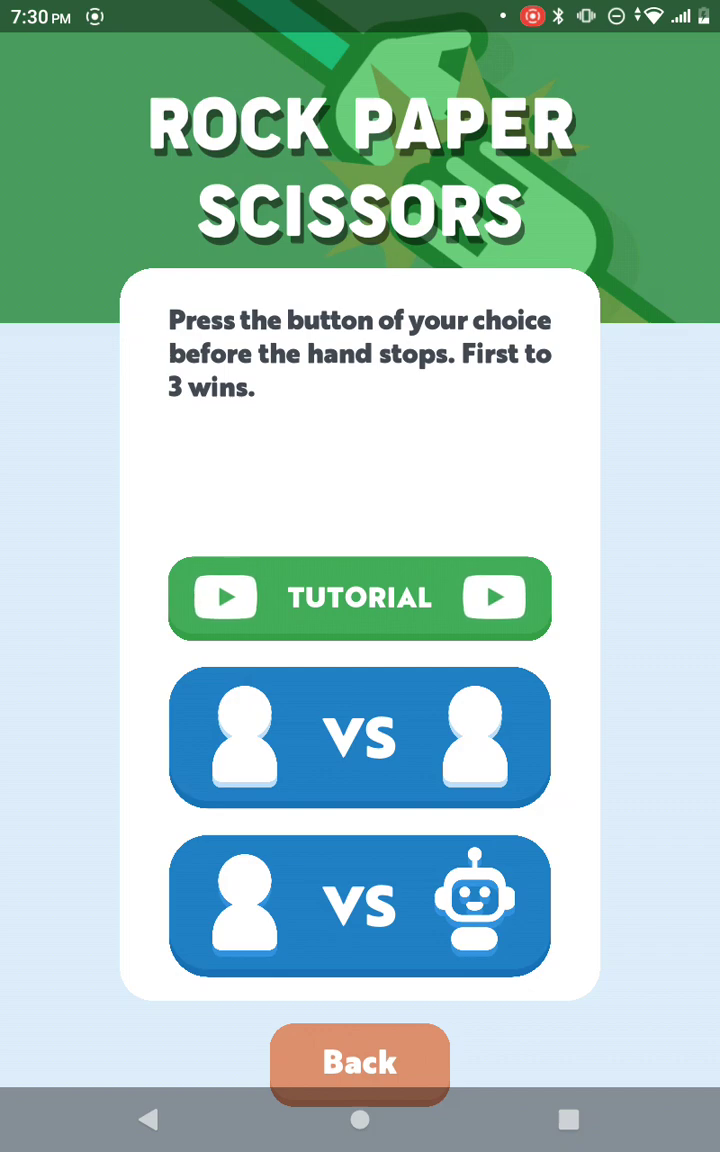
key("XF86AudioLowerVolume")
key("XF86AudioLowerVolume")
key("XF86AudioLowerVolume")
key("XF86AudioLowerVolume")
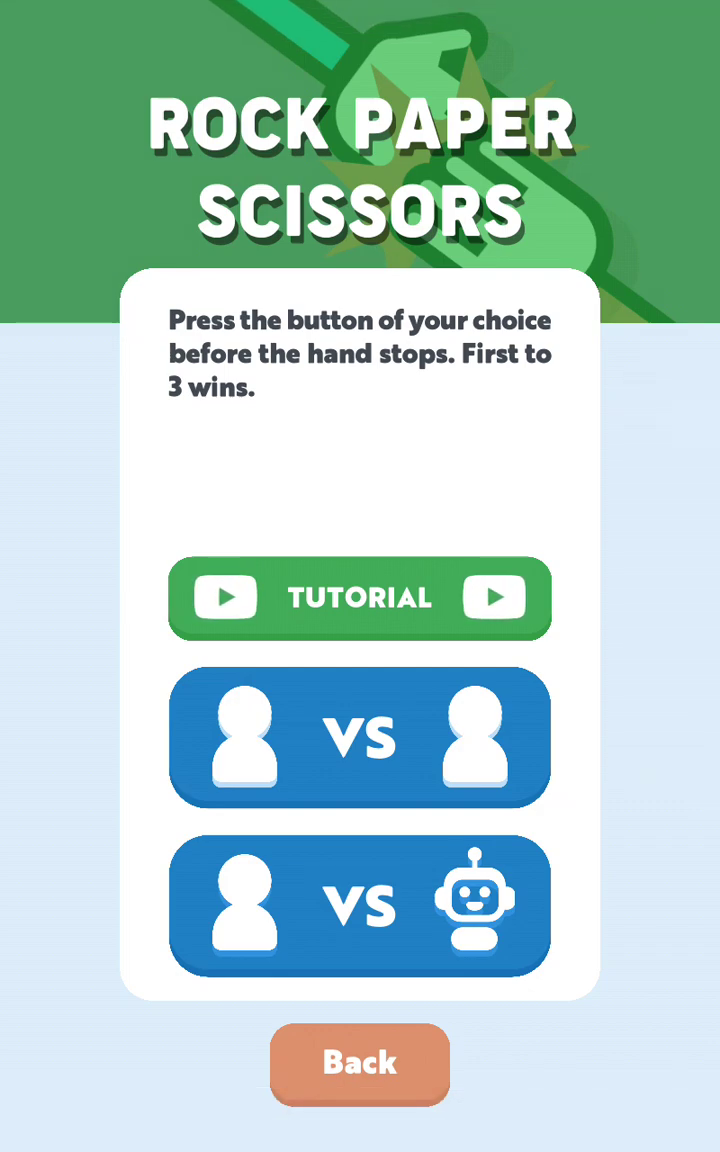
left_click(360, 905)
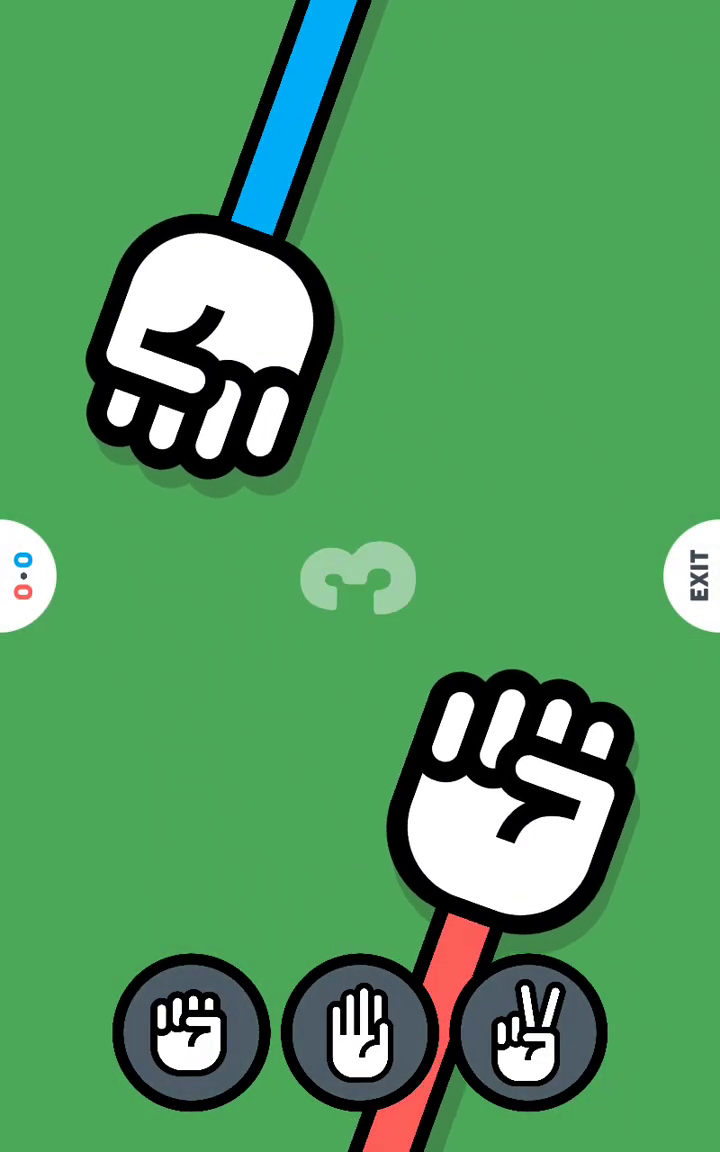
Step: Throw scissors, paper, rock, rock, paper, scissors, scissors, rock, rock until Blue wins the match
left_click(528, 1030)
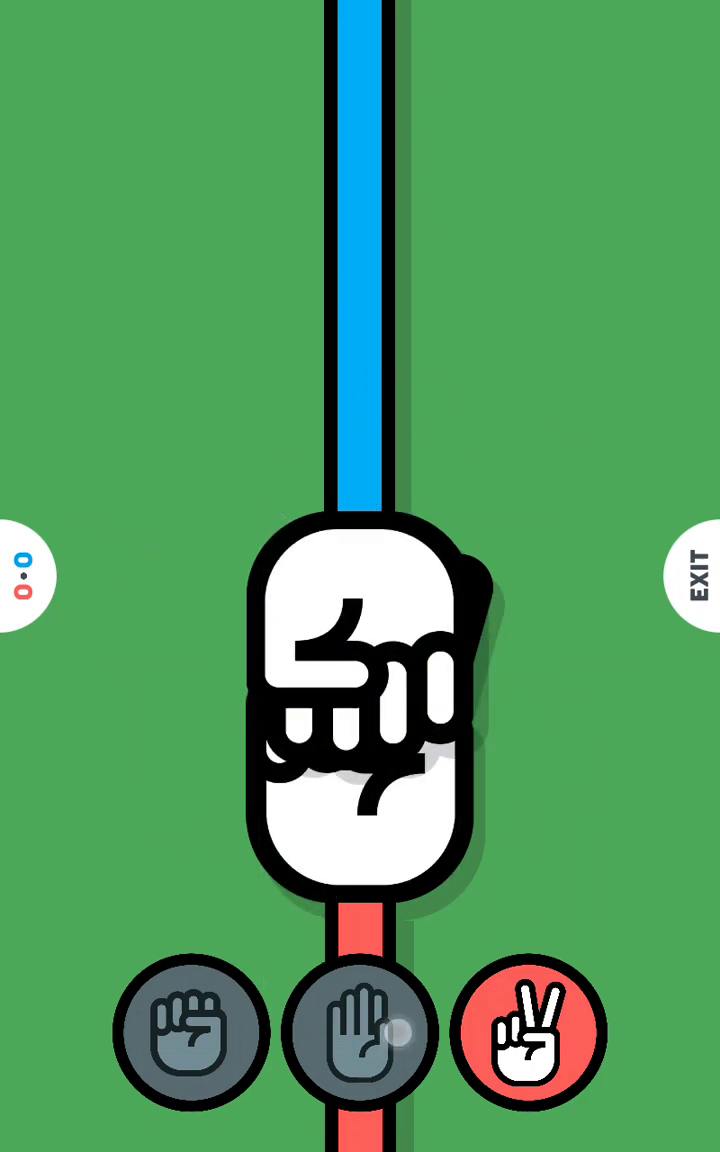
left_click(393, 1040)
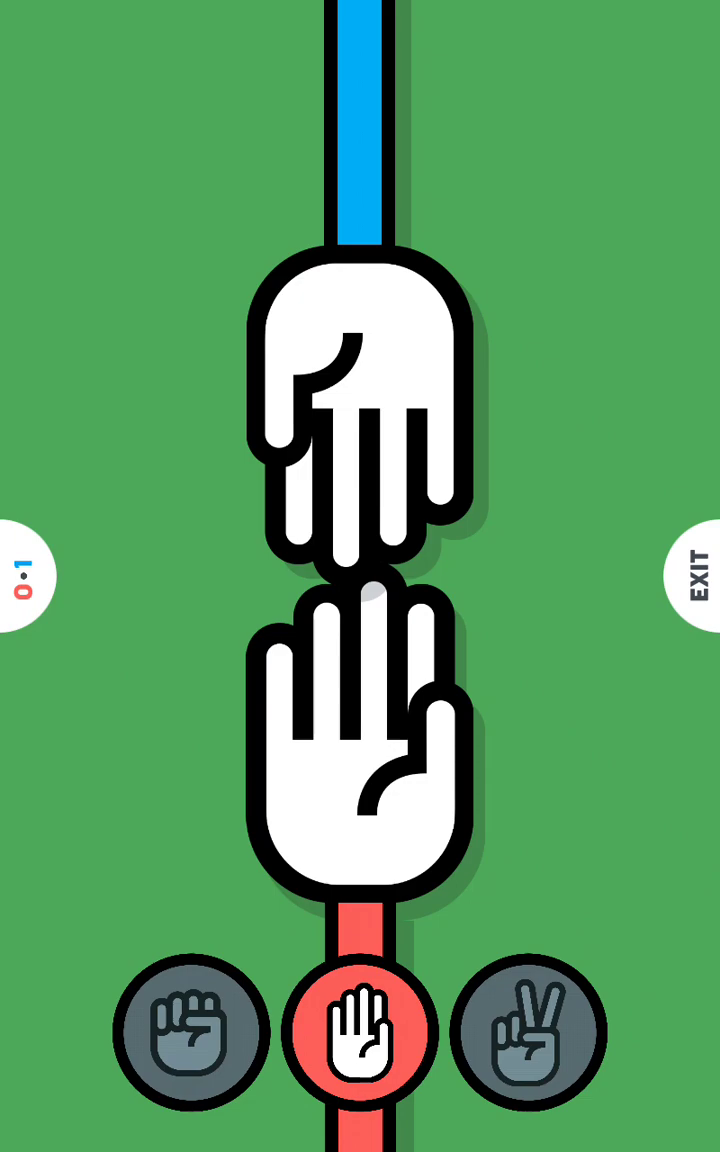
left_click(190, 1030)
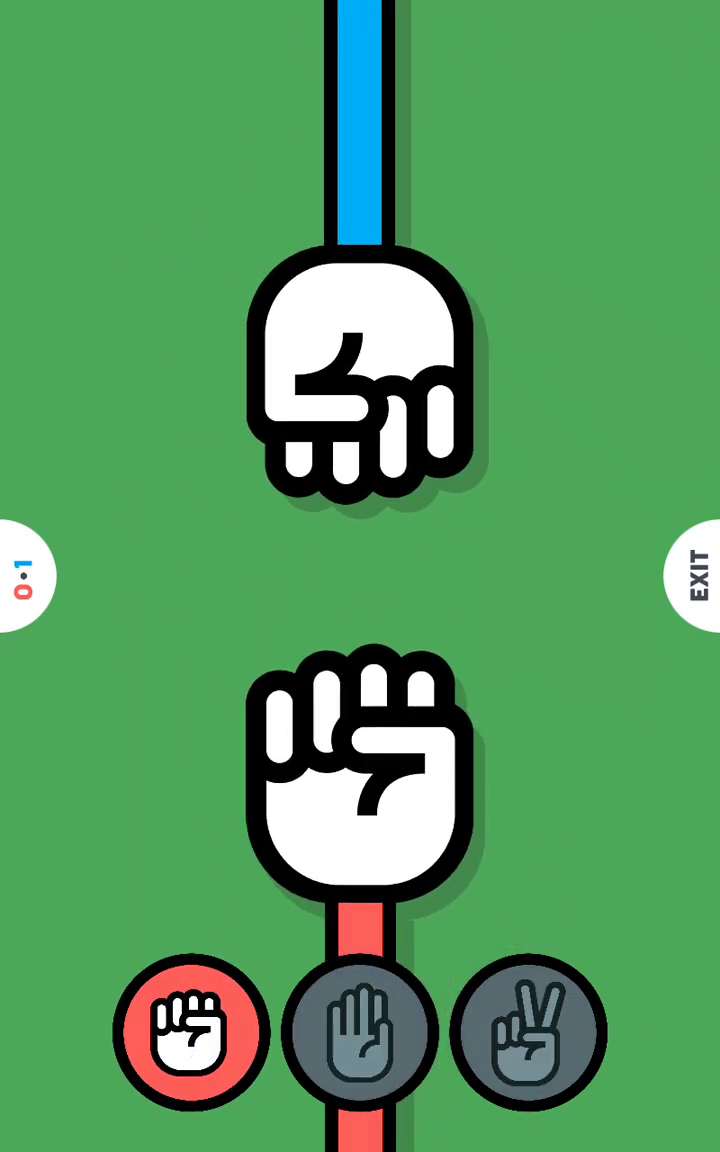
left_click(190, 1030)
left_click(360, 1035)
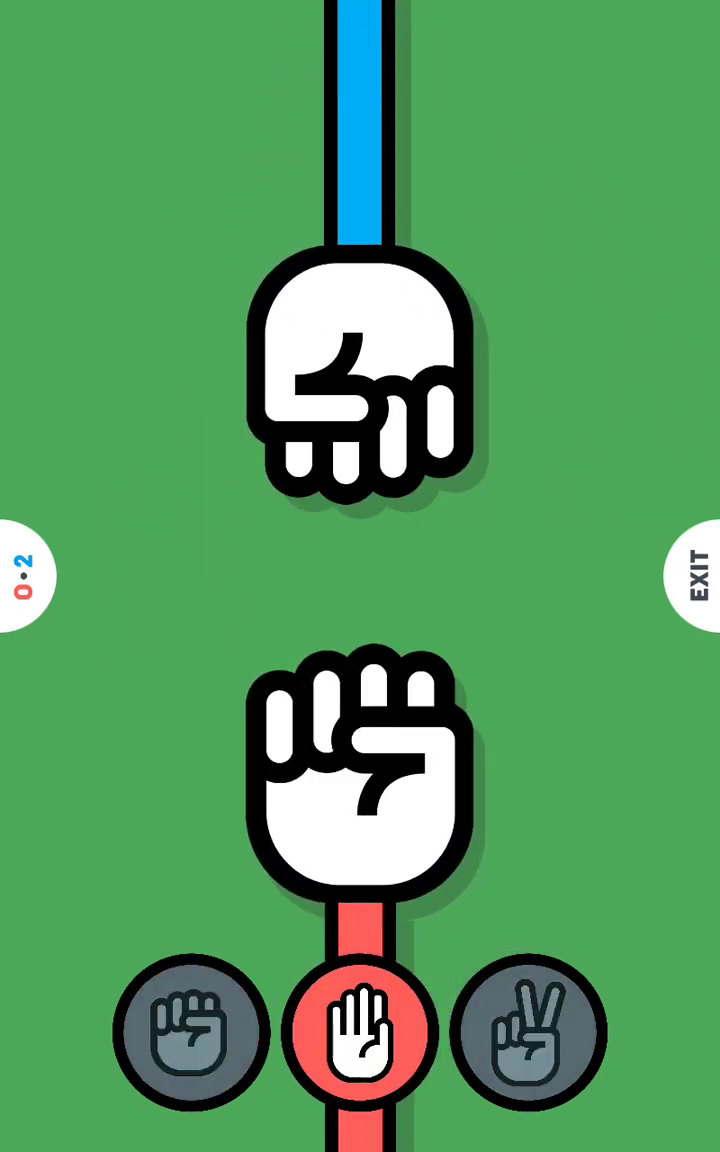
left_click(528, 1032)
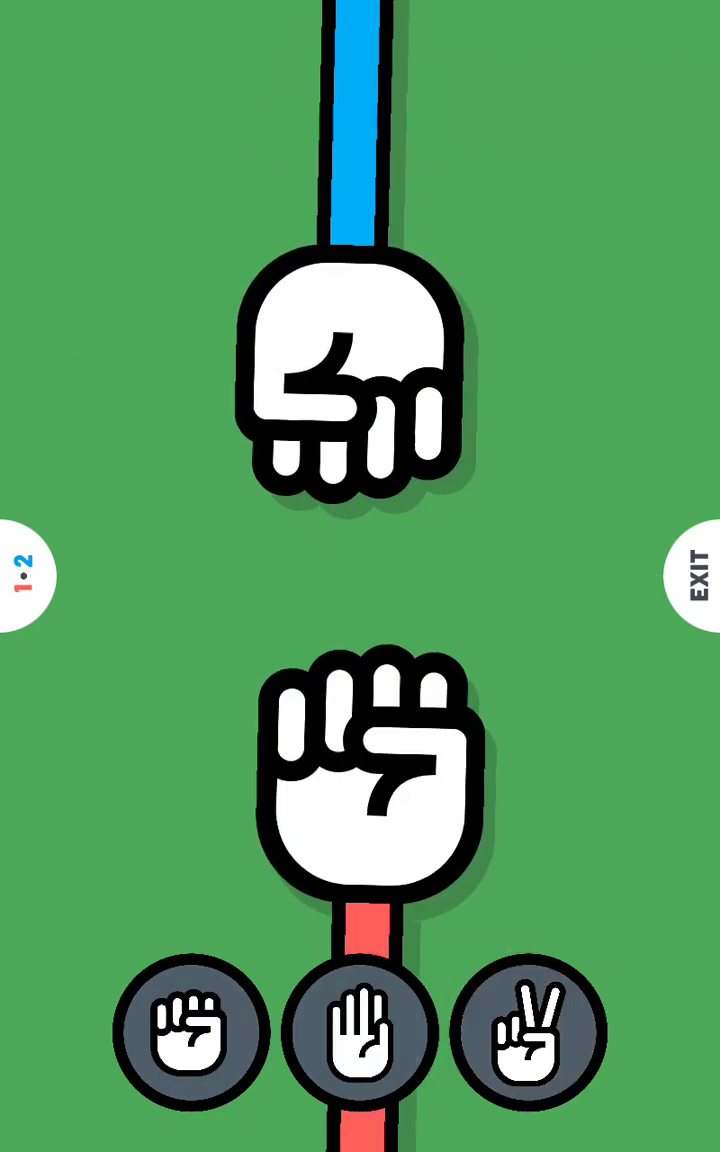
left_click(528, 1032)
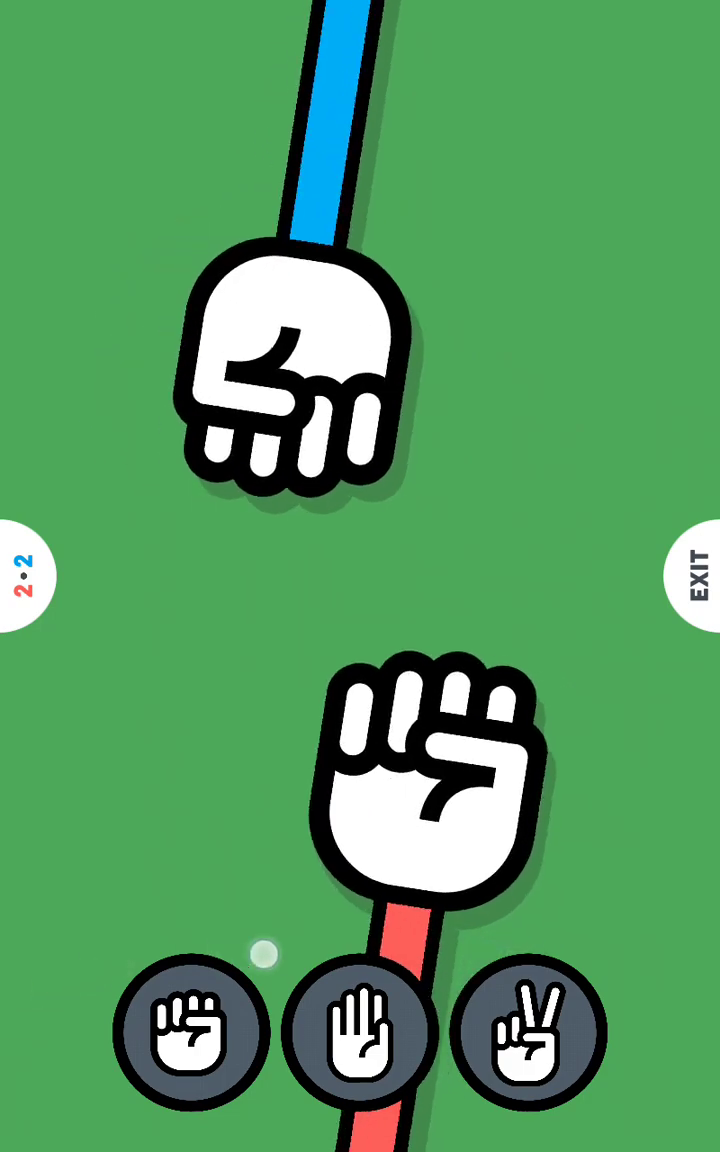
left_click(190, 1030)
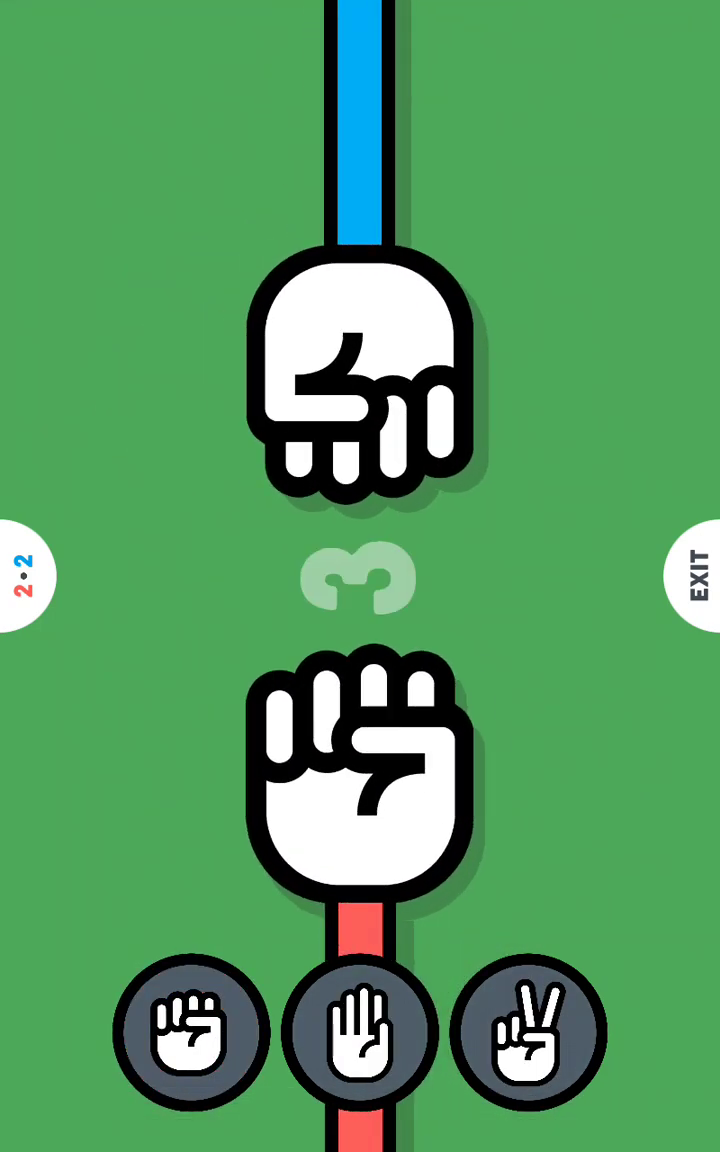
left_click(190, 1030)
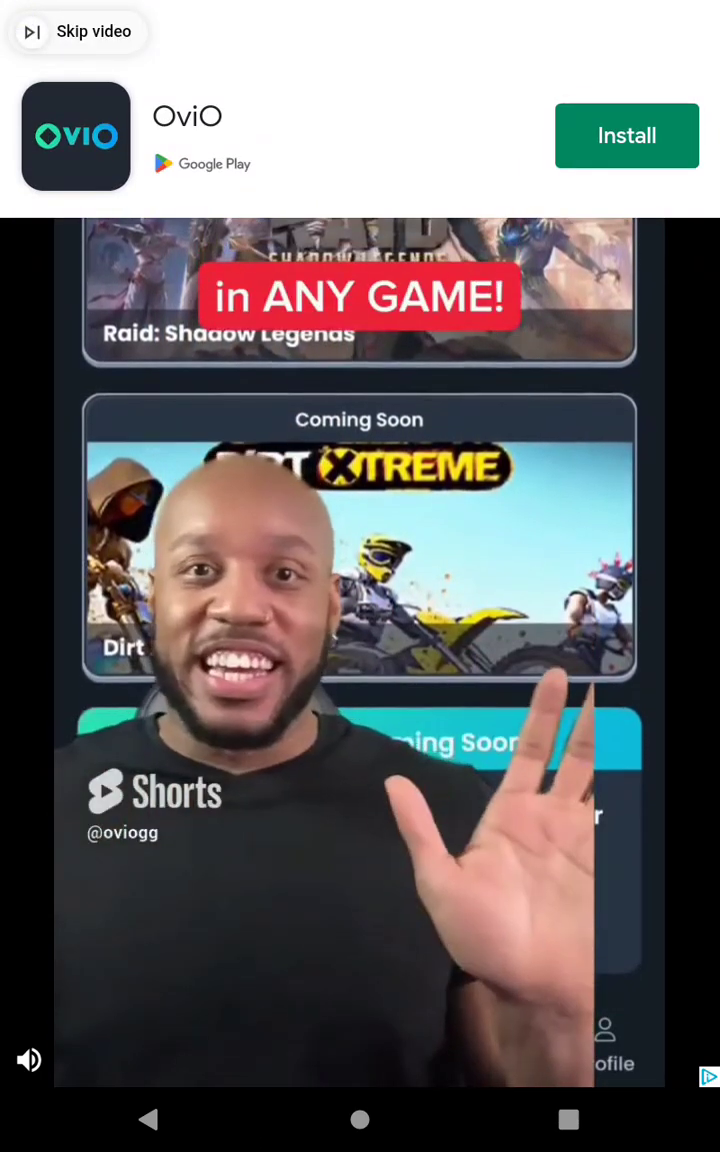
Step: Skip and close the video ad, reopen Chess, and choose to play the computer
left_click(80, 31)
left_click(31, 31)
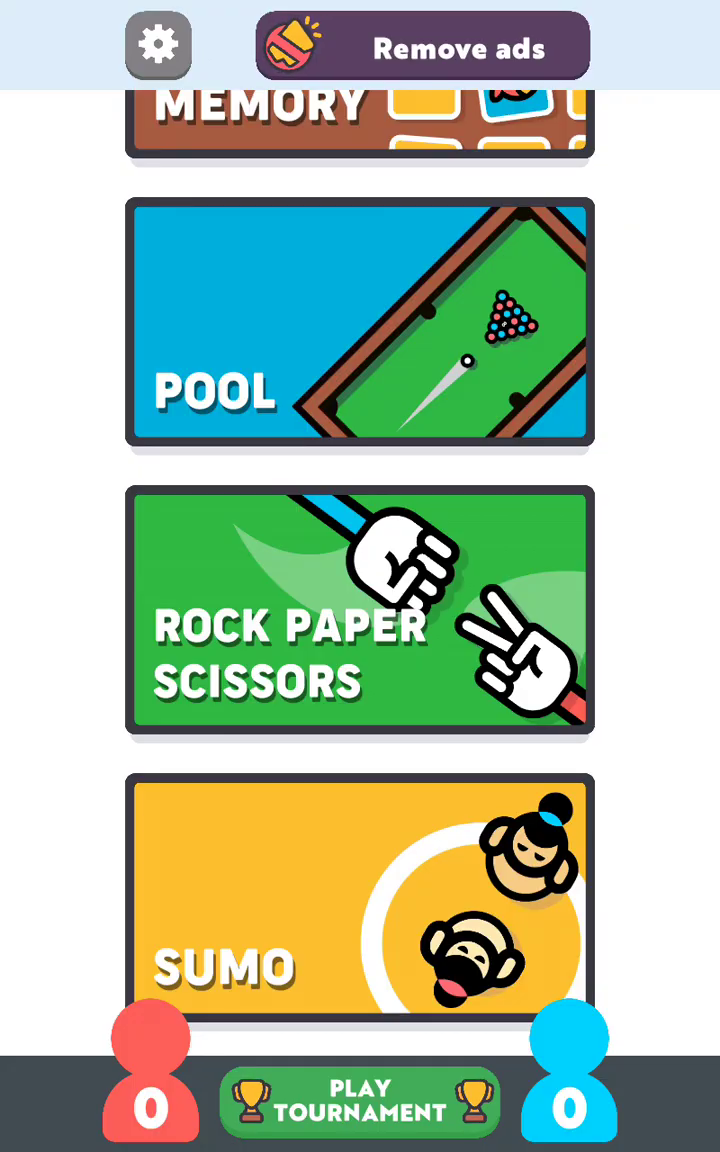
scroll(360, 600, "down", 10)
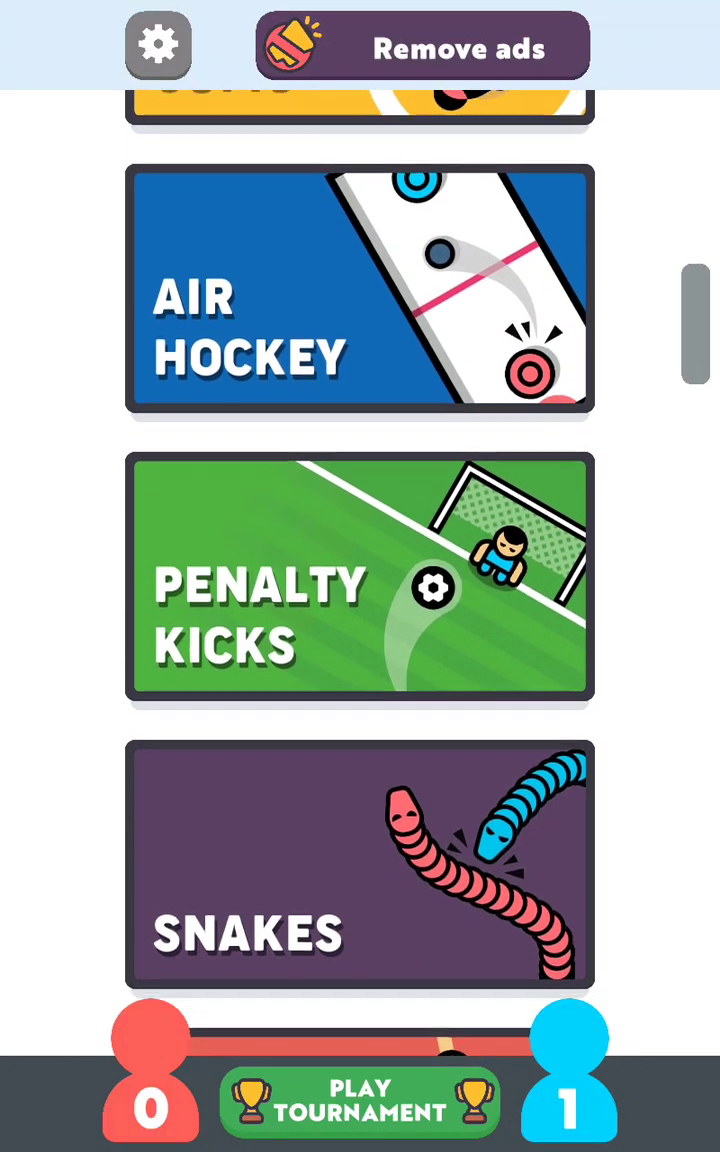
scroll(360, 570, "down", 3)
scroll(360, 570, "down", 3)
scroll(360, 570, "down", 2)
scroll(360, 570, "down", 3)
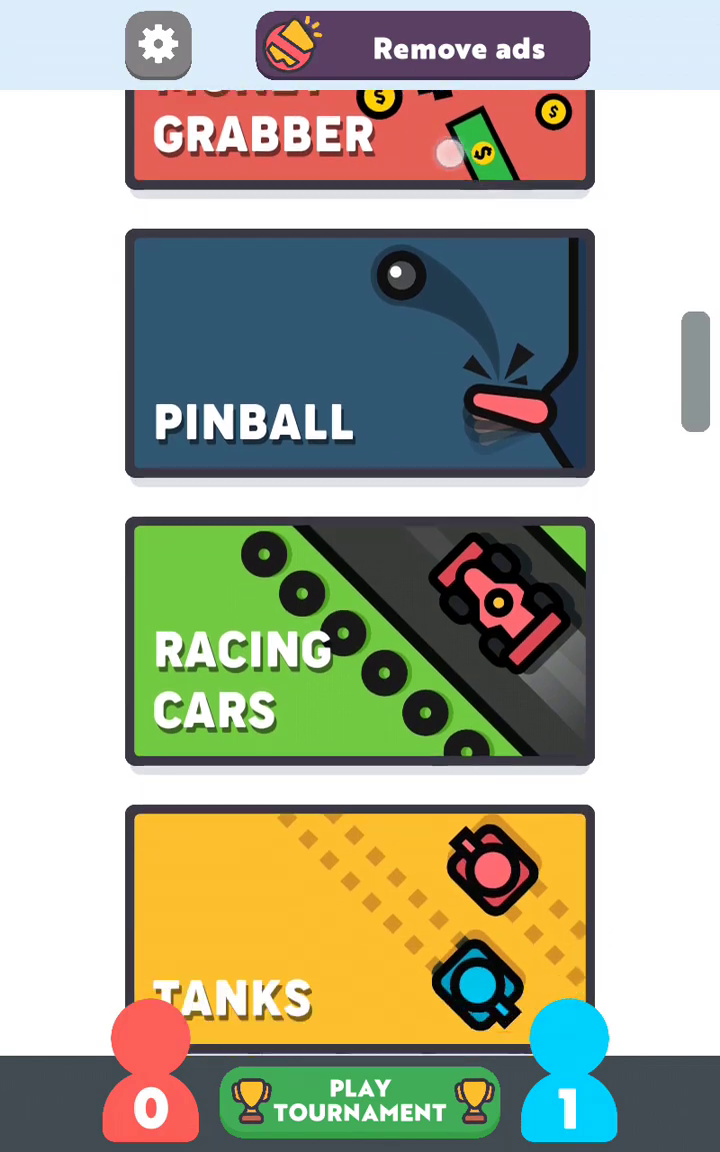
scroll(360, 570, "down", 3)
scroll(360, 570, "down", 3)
scroll(360, 570, "down", 2)
scroll(360, 570, "down", 2)
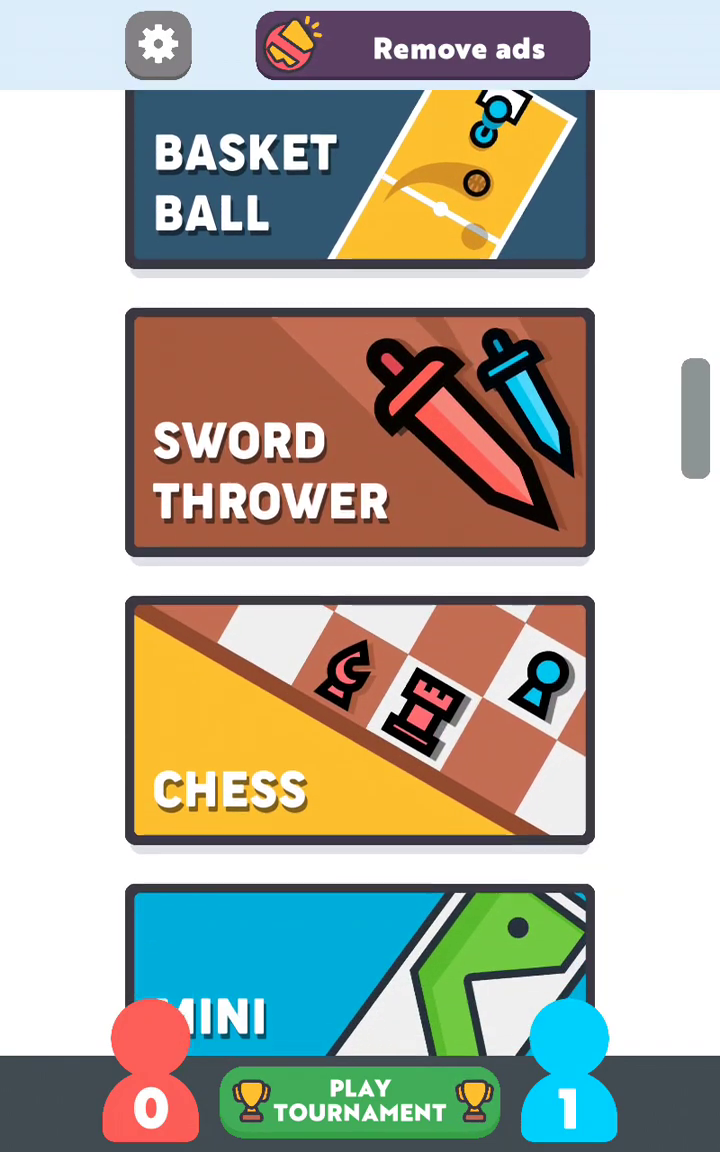
scroll(483, 270, "down", 3)
left_click(437, 254)
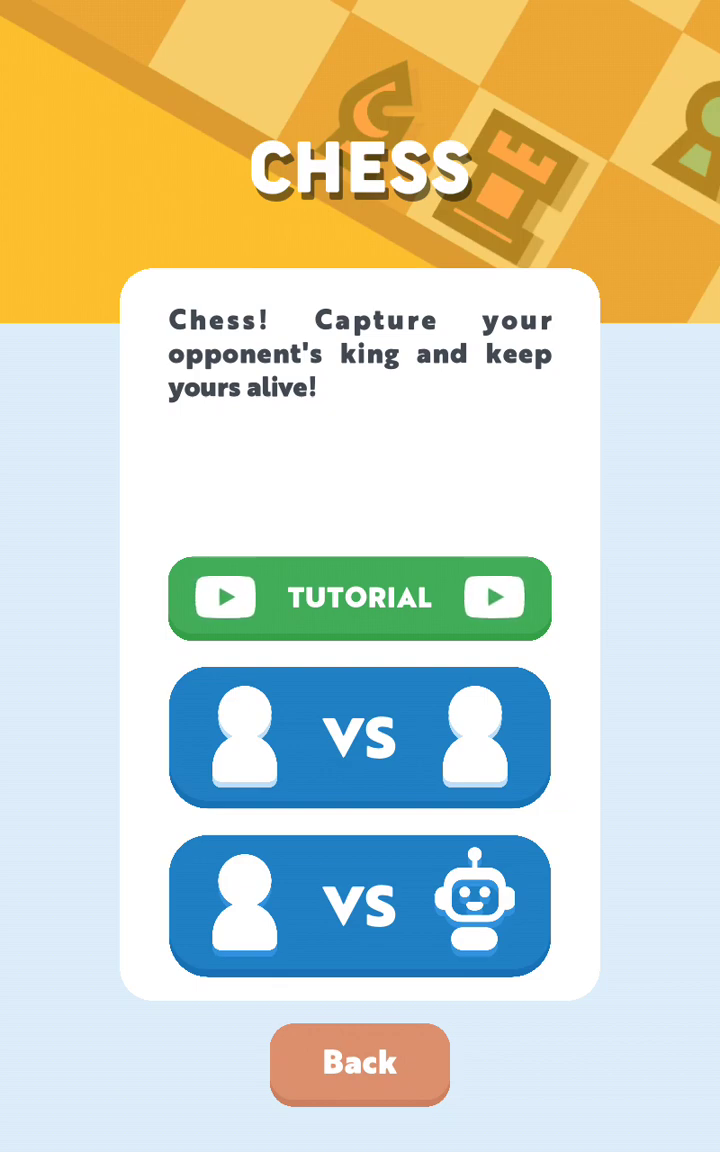
left_click(360, 1063)
scroll(360, 570, "up", 2)
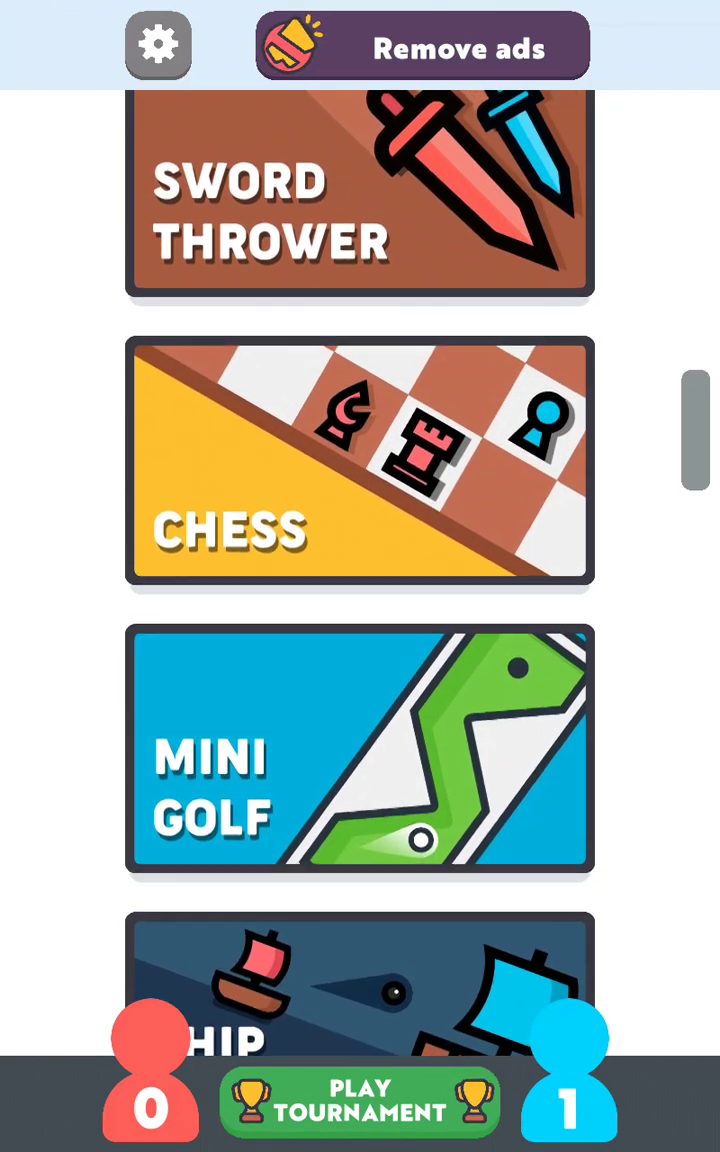
left_click(360, 445)
left_click(360, 905)
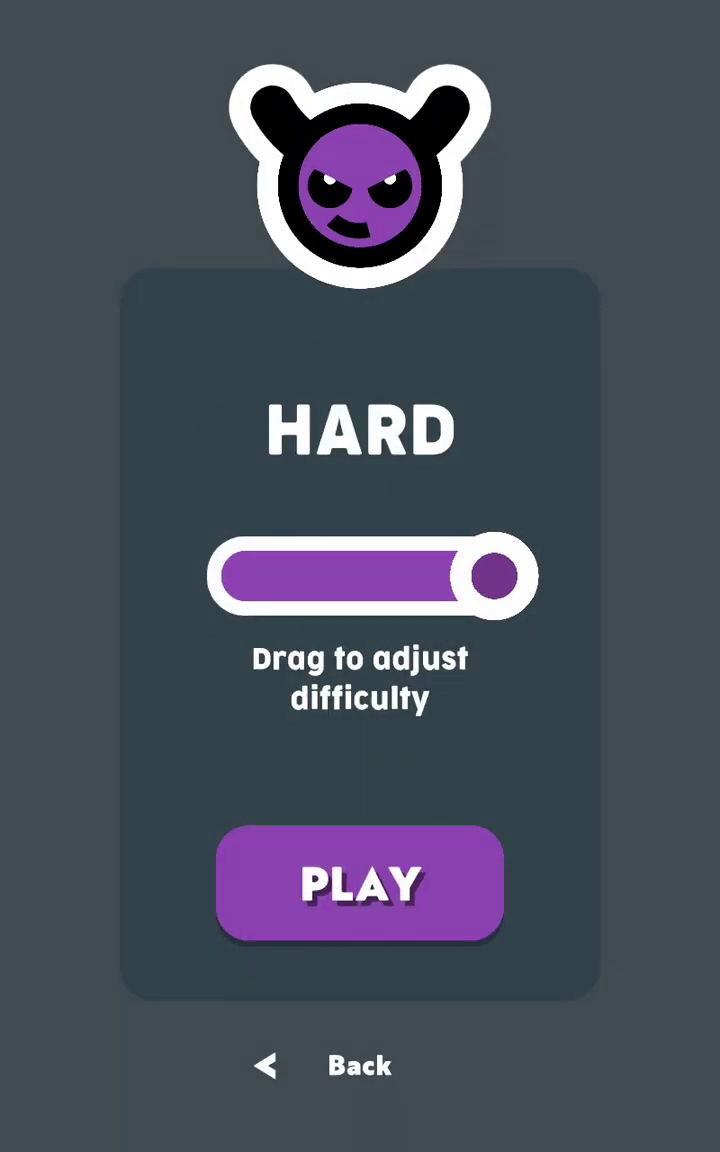
Step: Start the Hard chess game and push pawns to h4, c4 and g4
left_click(360, 883)
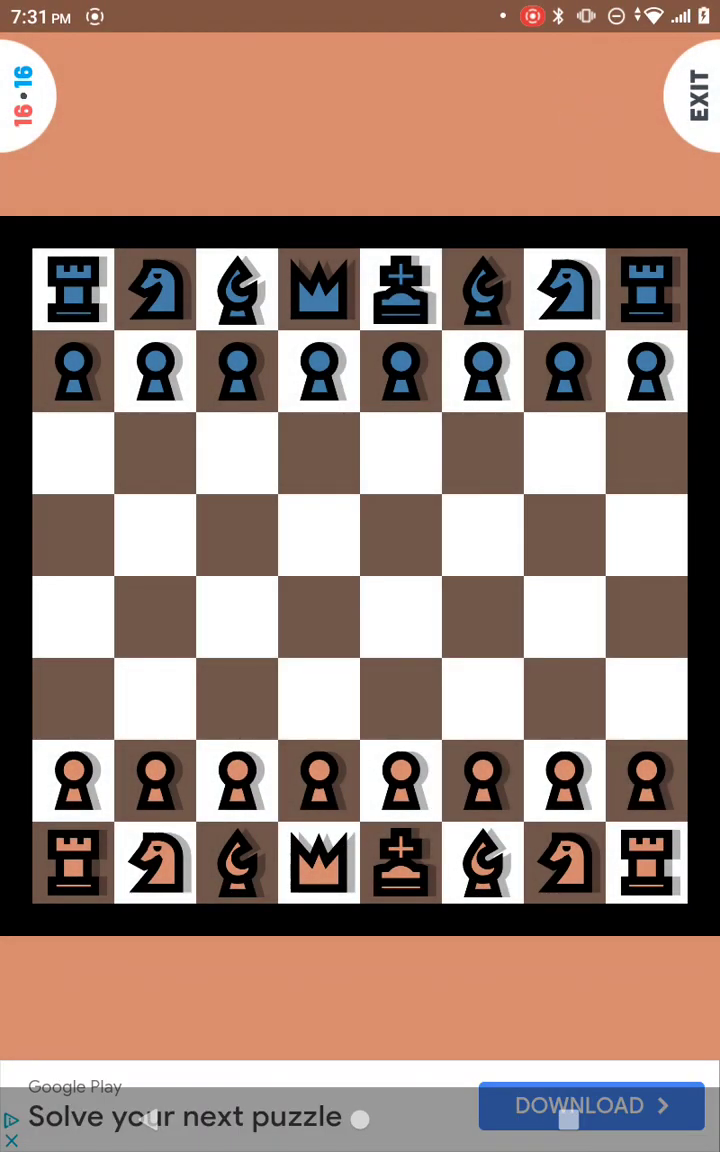
left_click(646, 780)
left_click(646, 616)
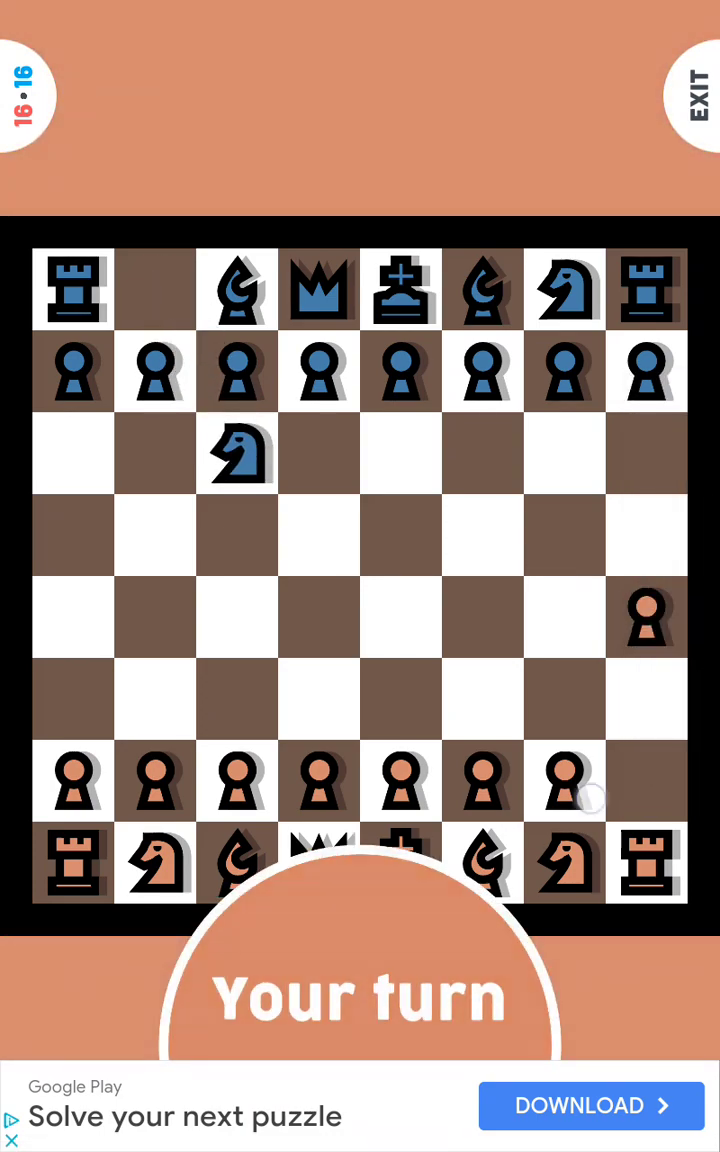
left_click(567, 709)
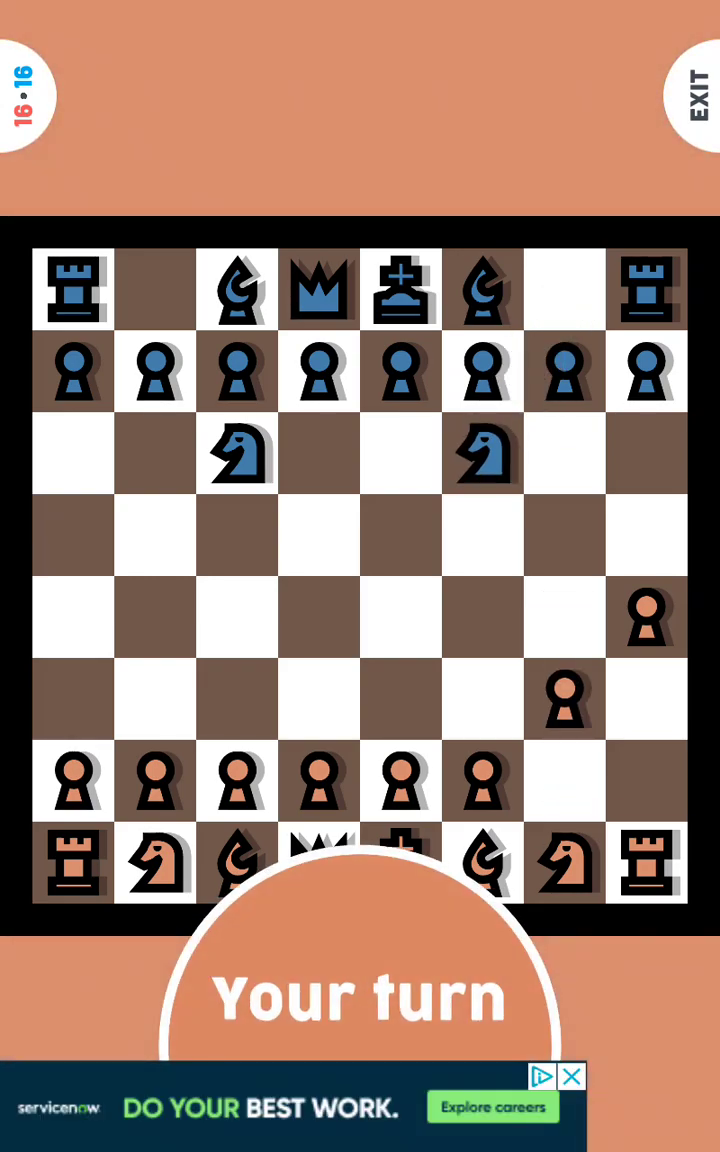
left_click(237, 780)
left_click(237, 616)
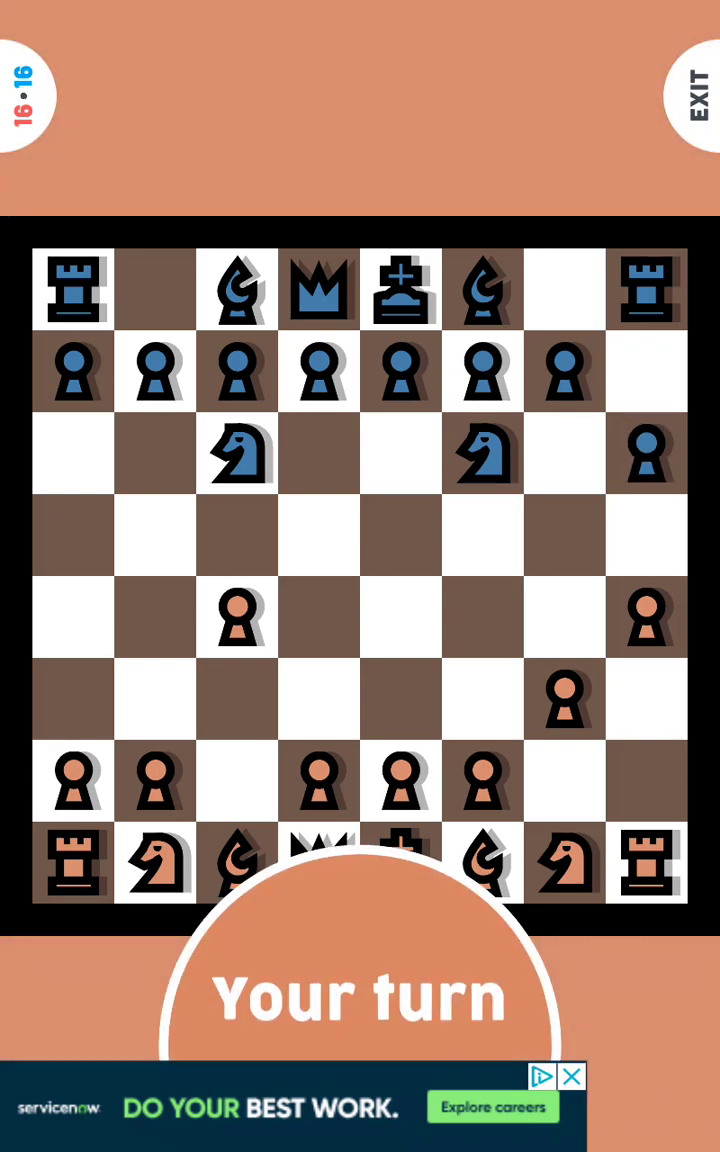
left_click(646, 615)
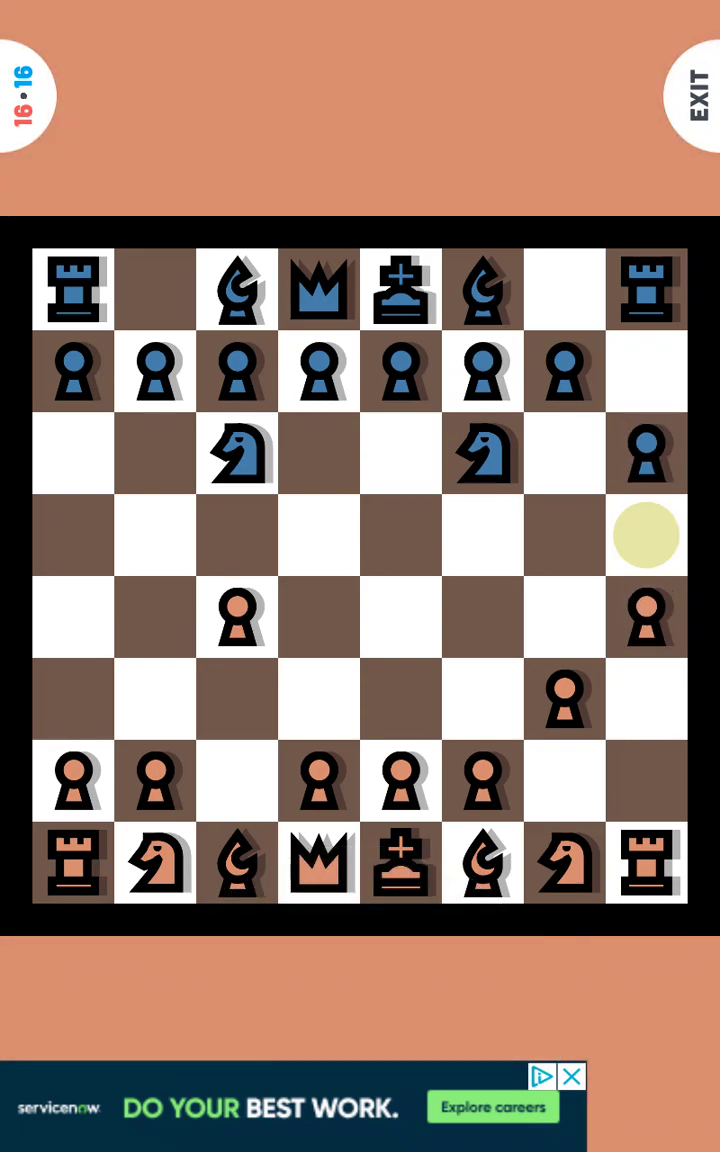
left_click(565, 697)
left_click(565, 615)
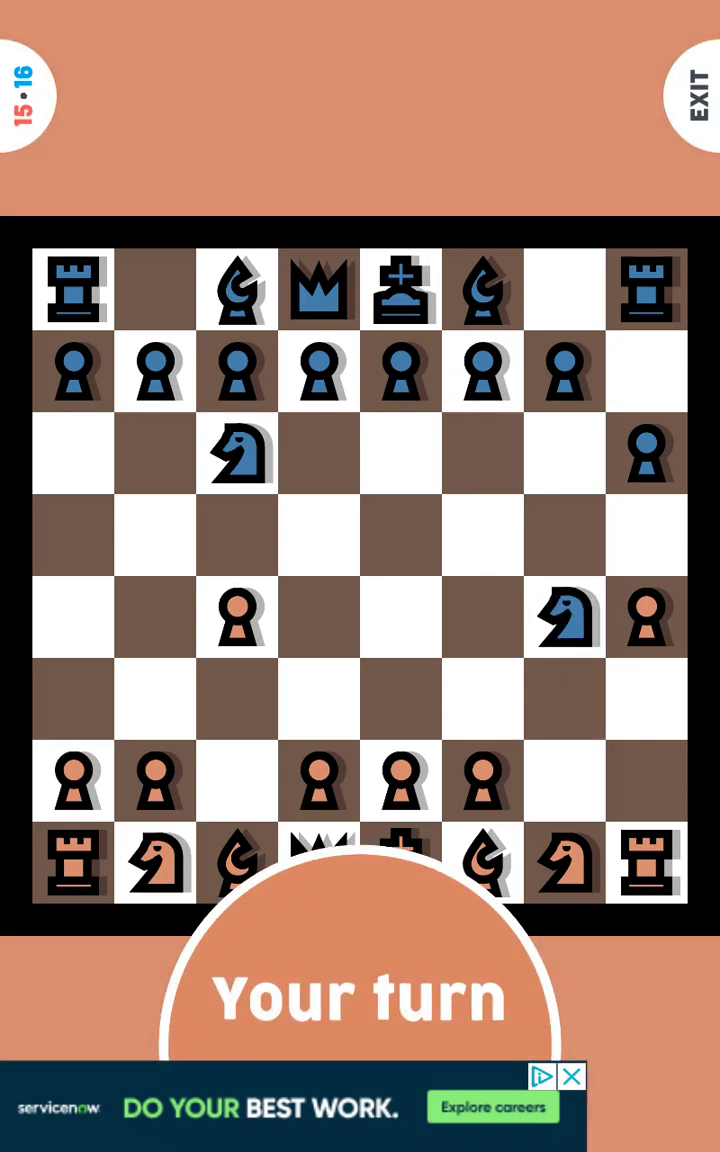
left_click(646, 615)
left_click(483, 779)
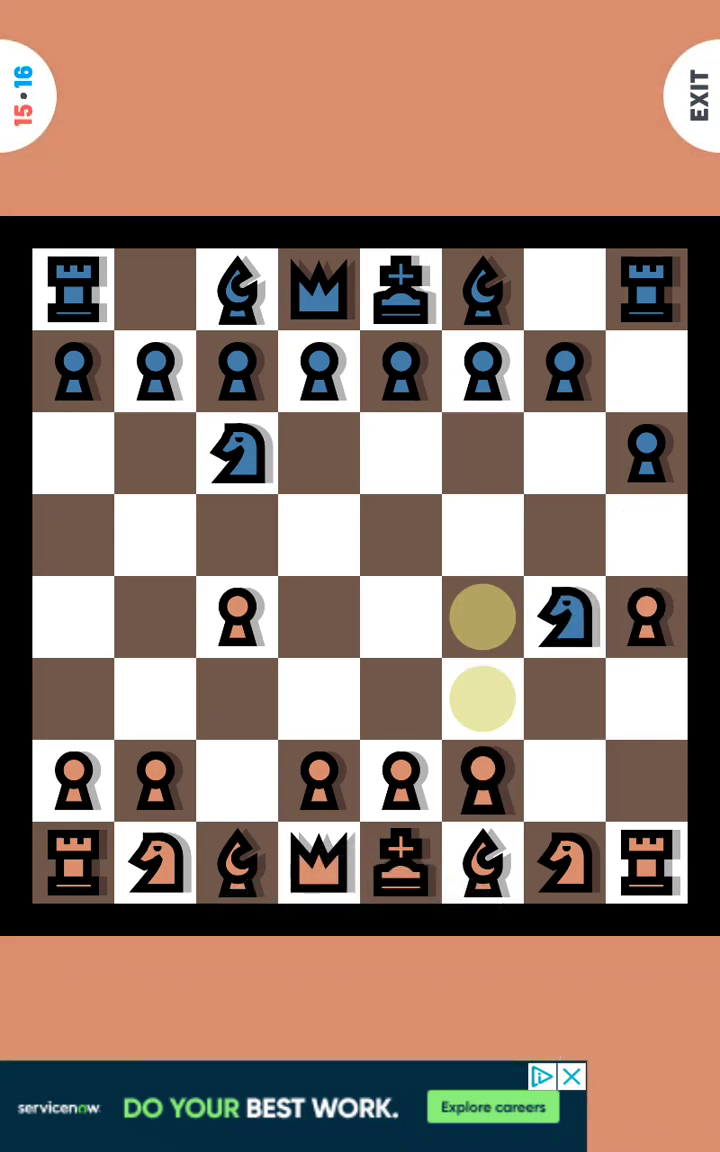
left_click(565, 862)
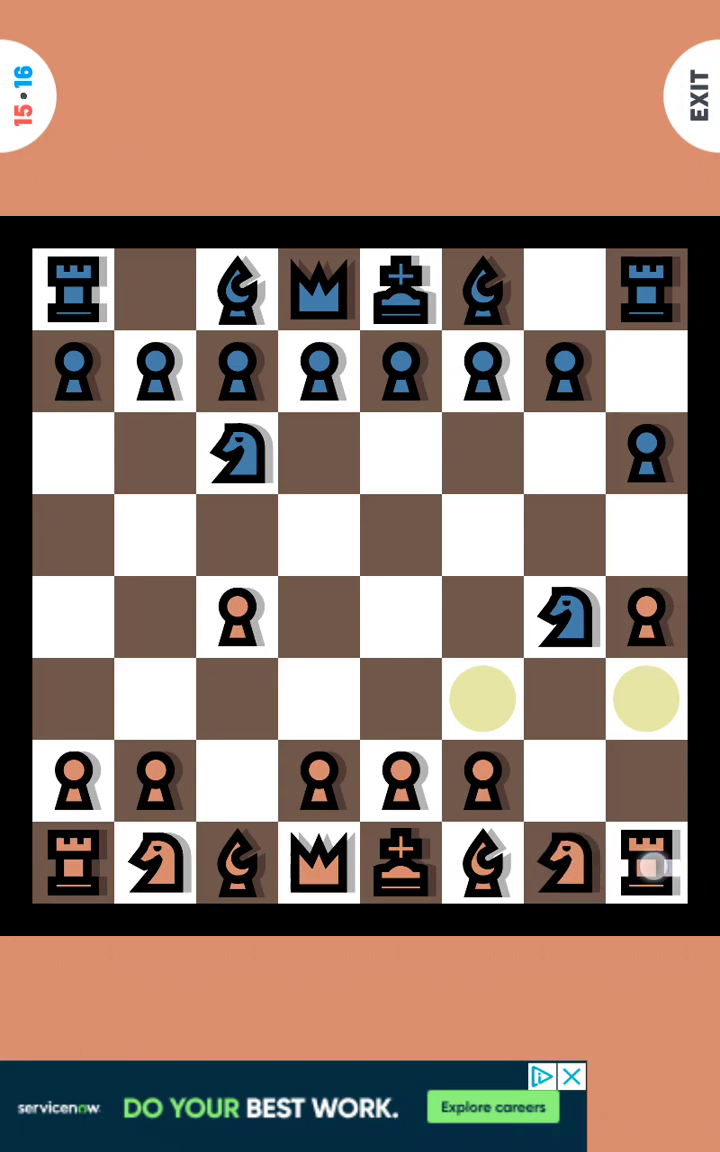
Step: Play rook h1-h2, take the blue knight on f2 with the king, then return to e1
left_click(655, 868)
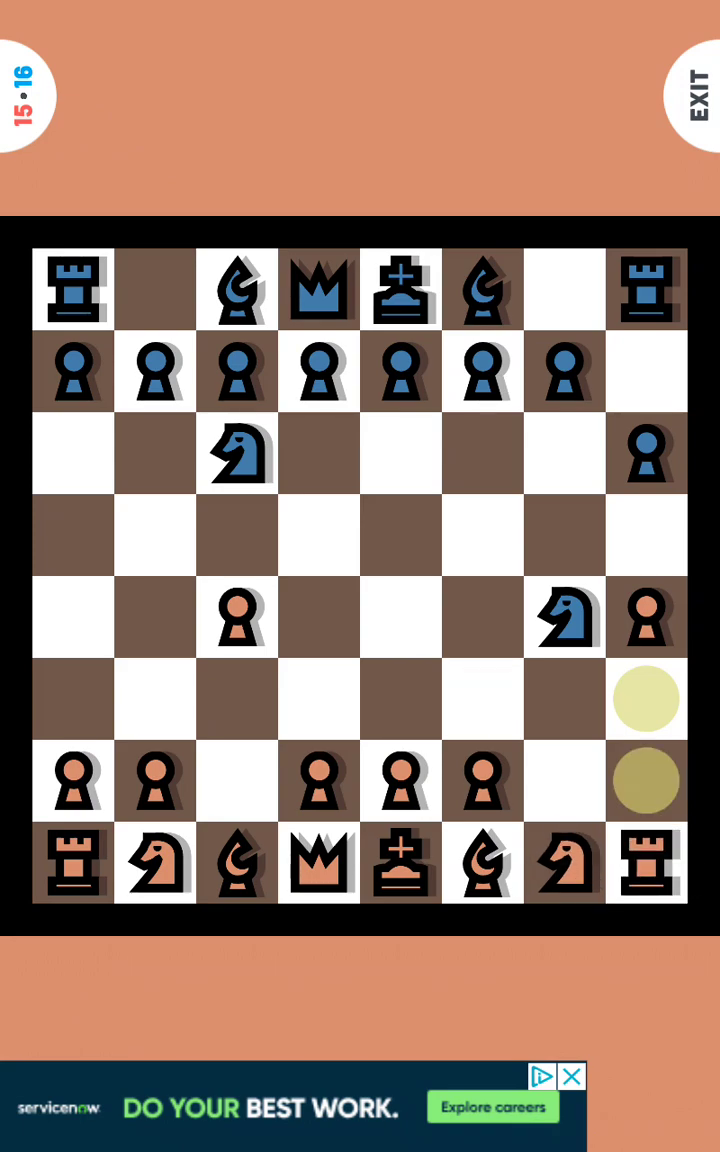
left_click(680, 784)
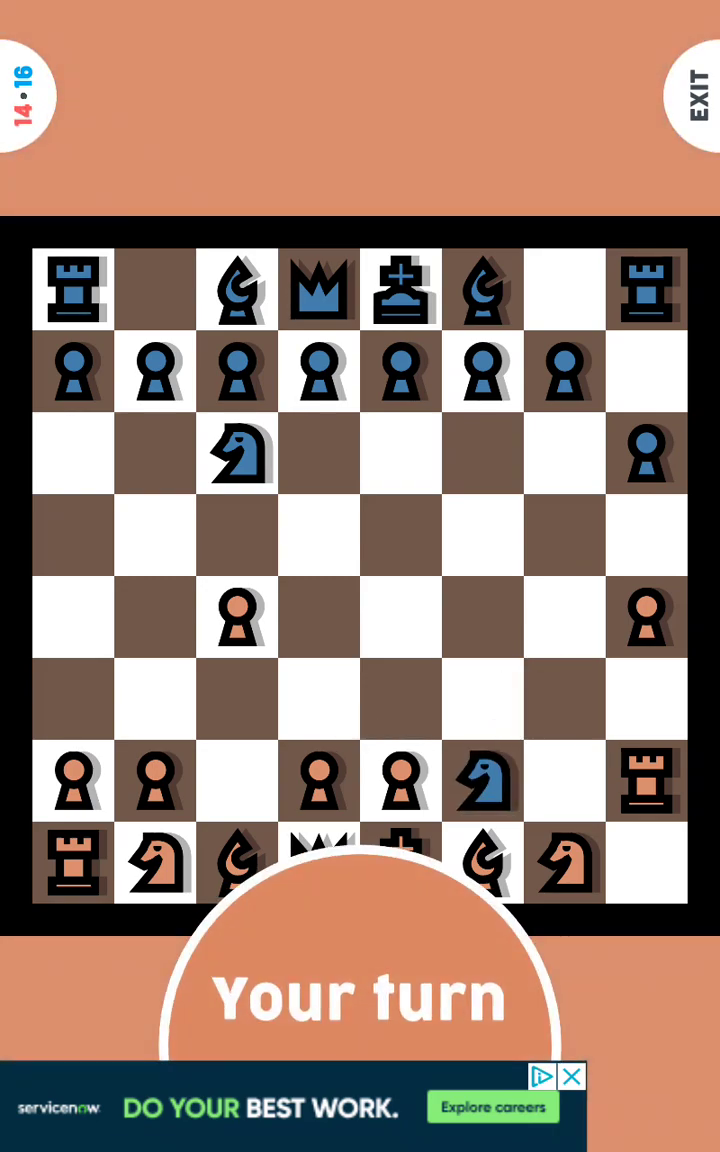
left_click(558, 872)
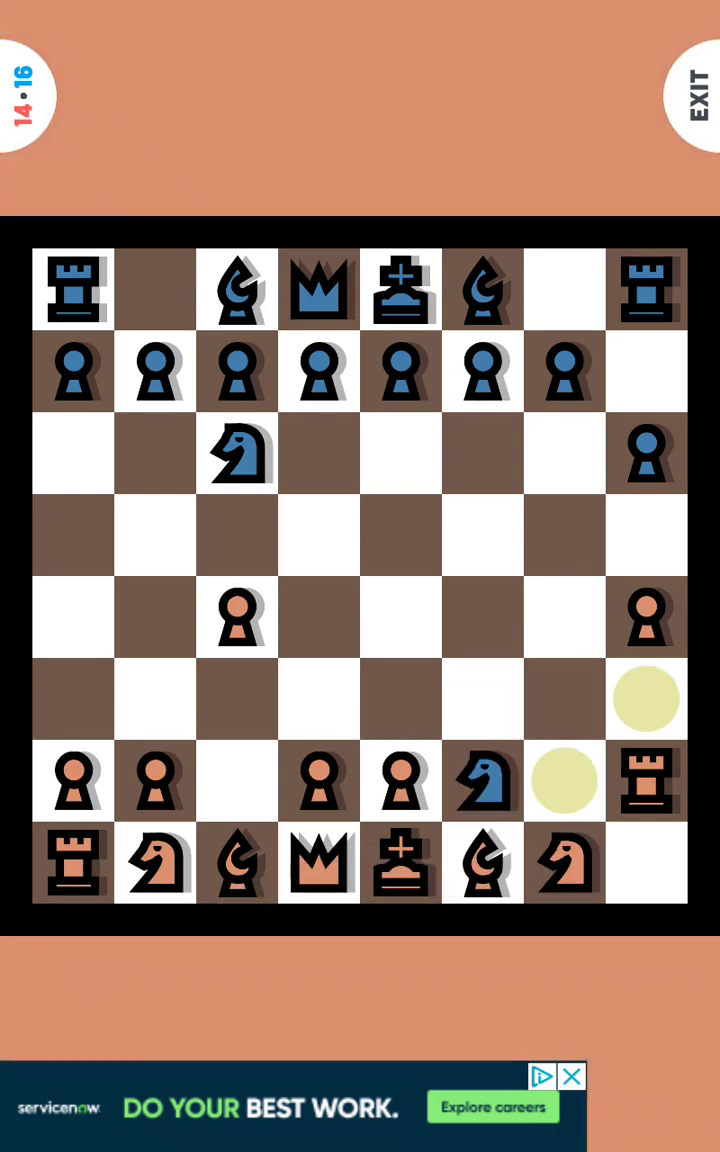
left_click(483, 780)
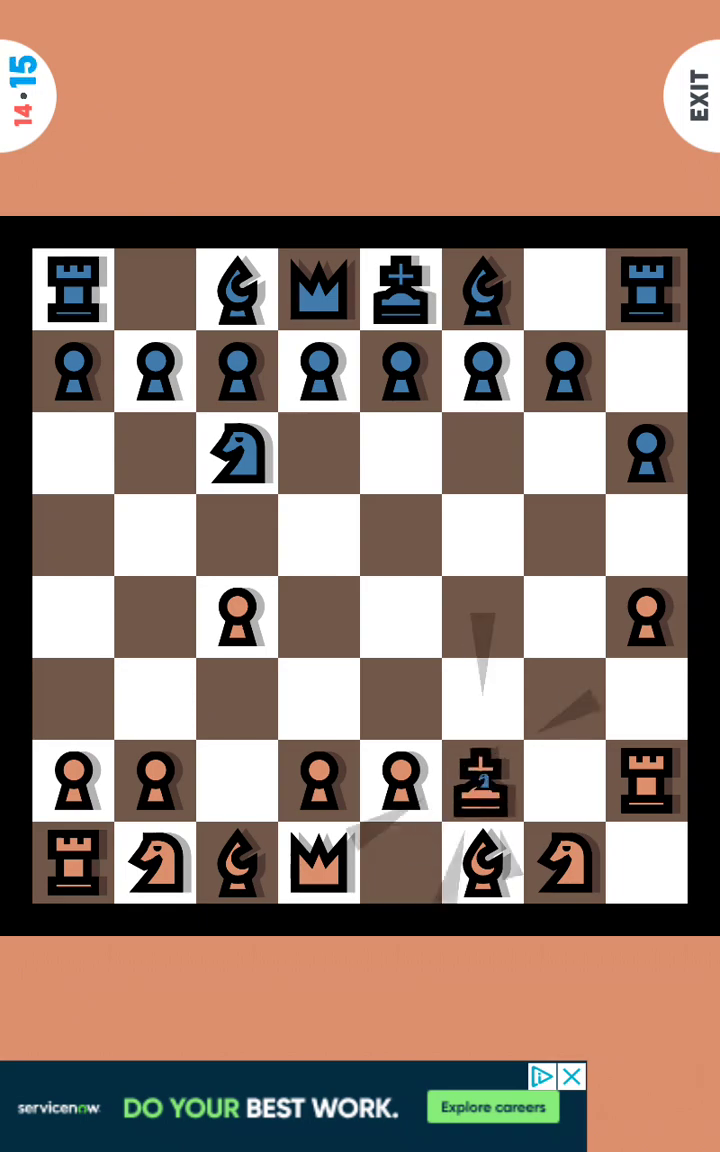
left_click(155, 289)
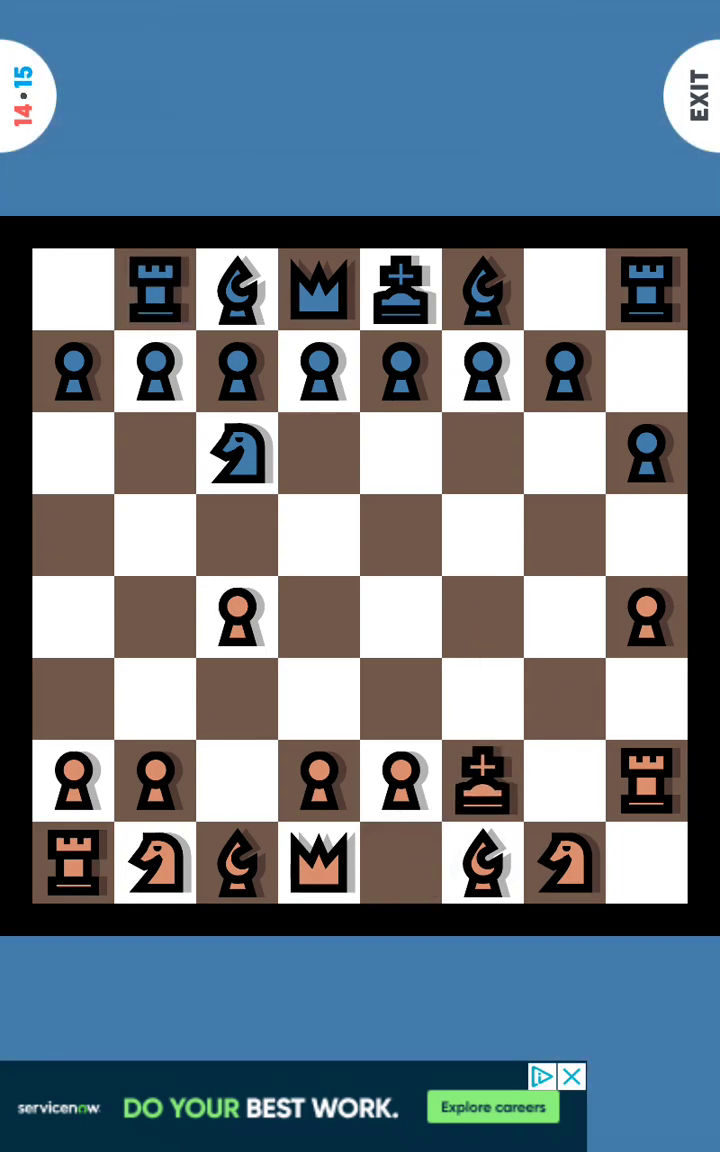
left_click(483, 780)
left_click(400, 862)
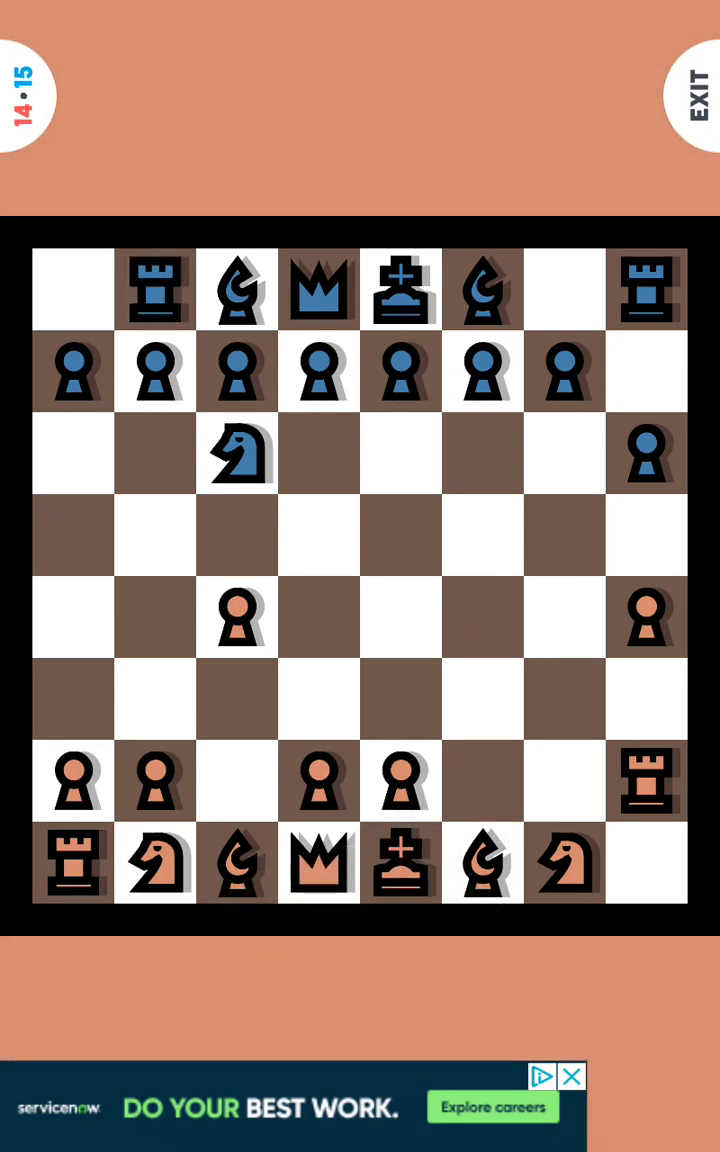
Step: Move the rook from h2 to f2 and push the a-pawn to a3
left_click(240, 453)
left_click(400, 535)
left_click(646, 780)
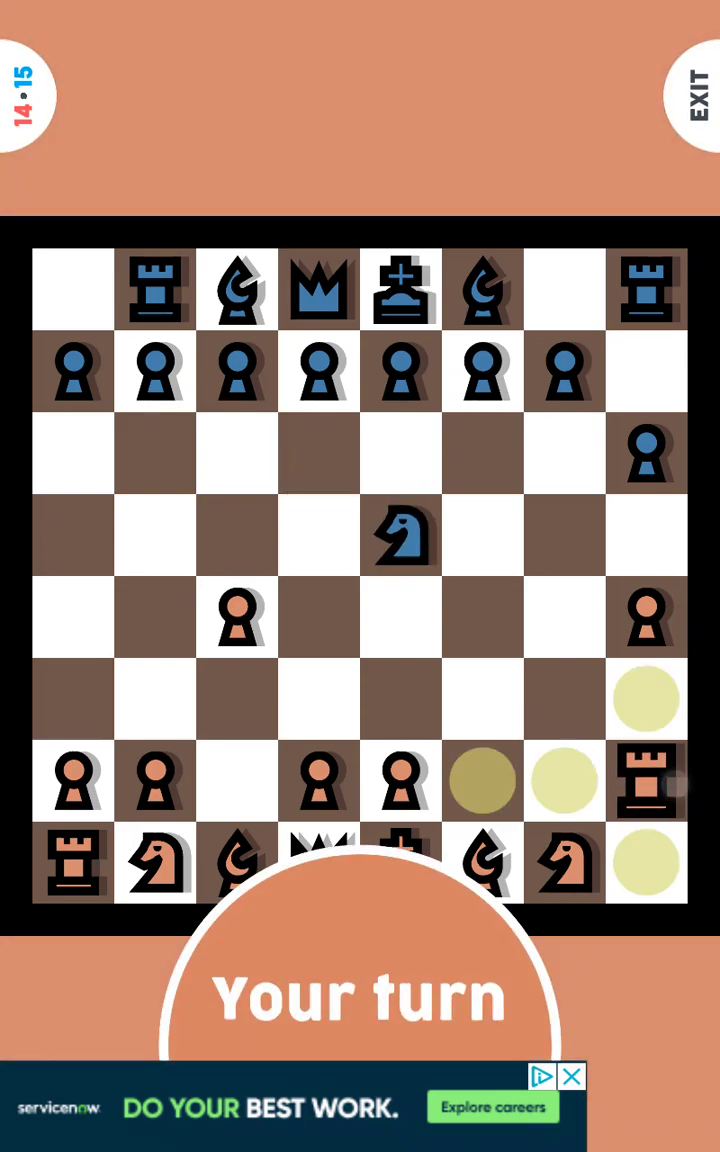
left_click(481, 779)
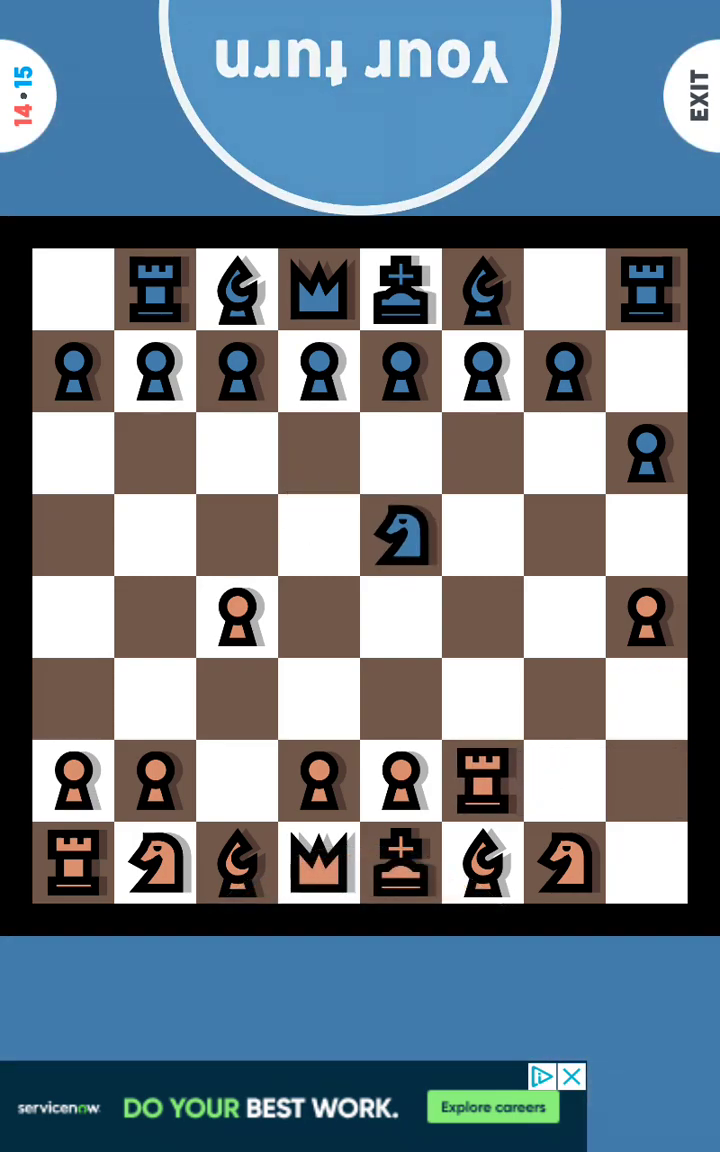
left_click(400, 535)
left_click(240, 617)
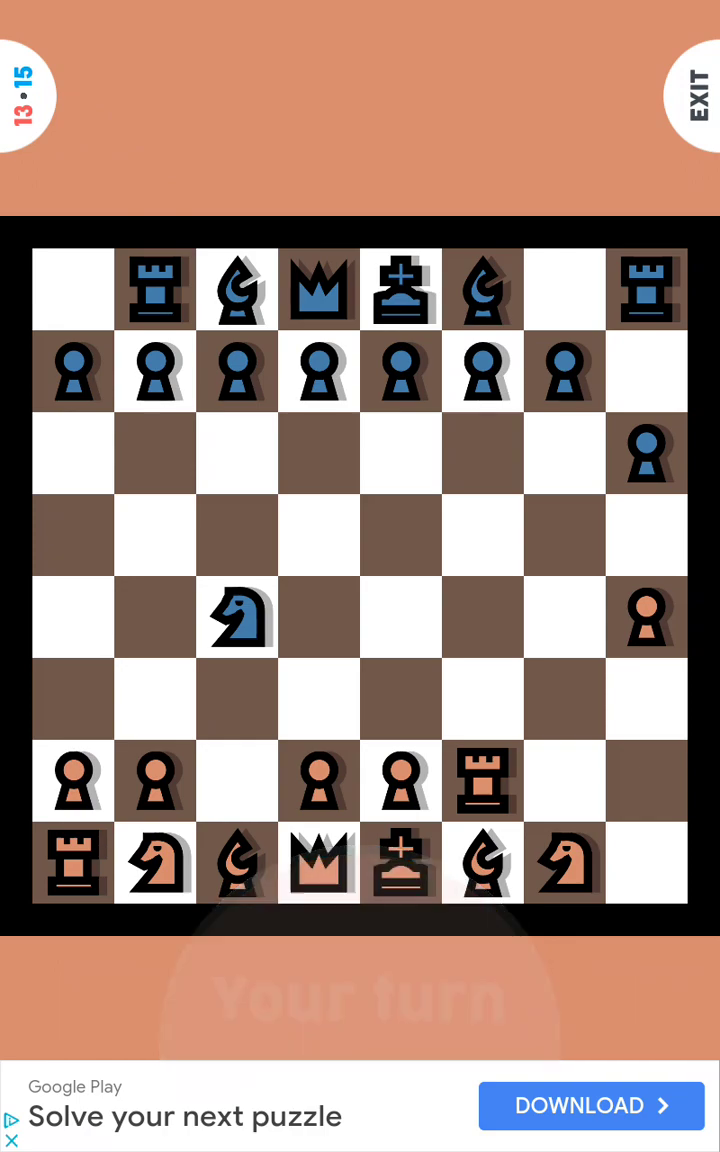
left_click(240, 855)
left_click(155, 862)
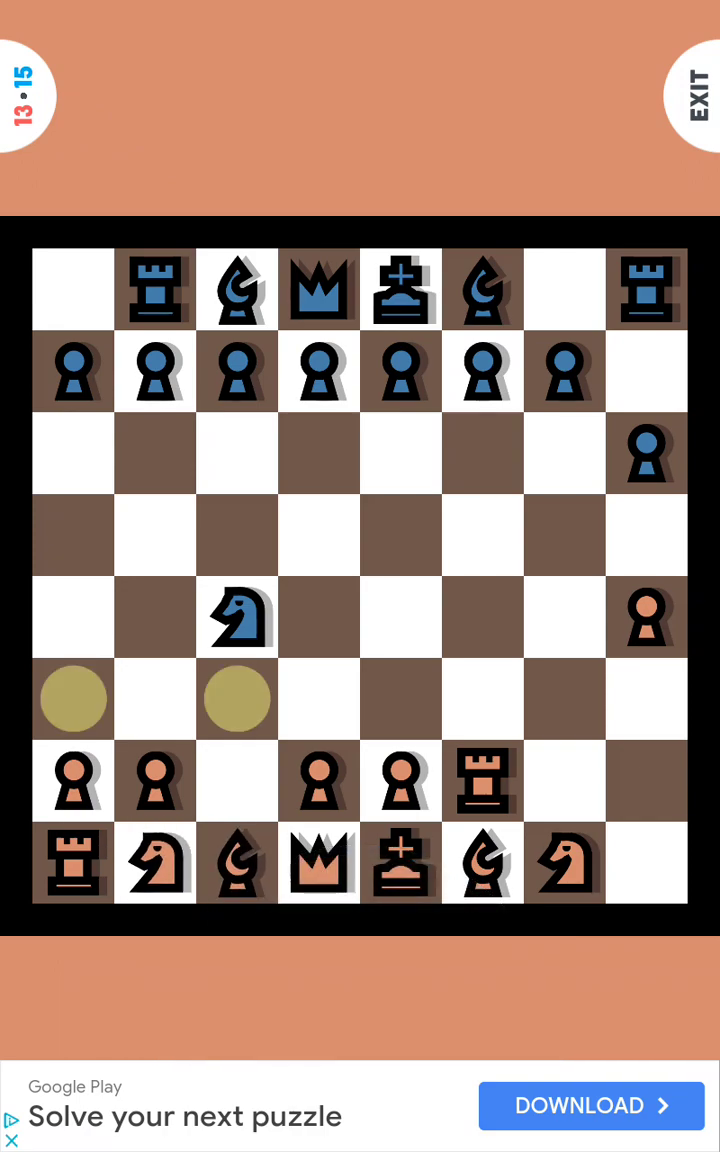
left_click(75, 868)
left_click(80, 780)
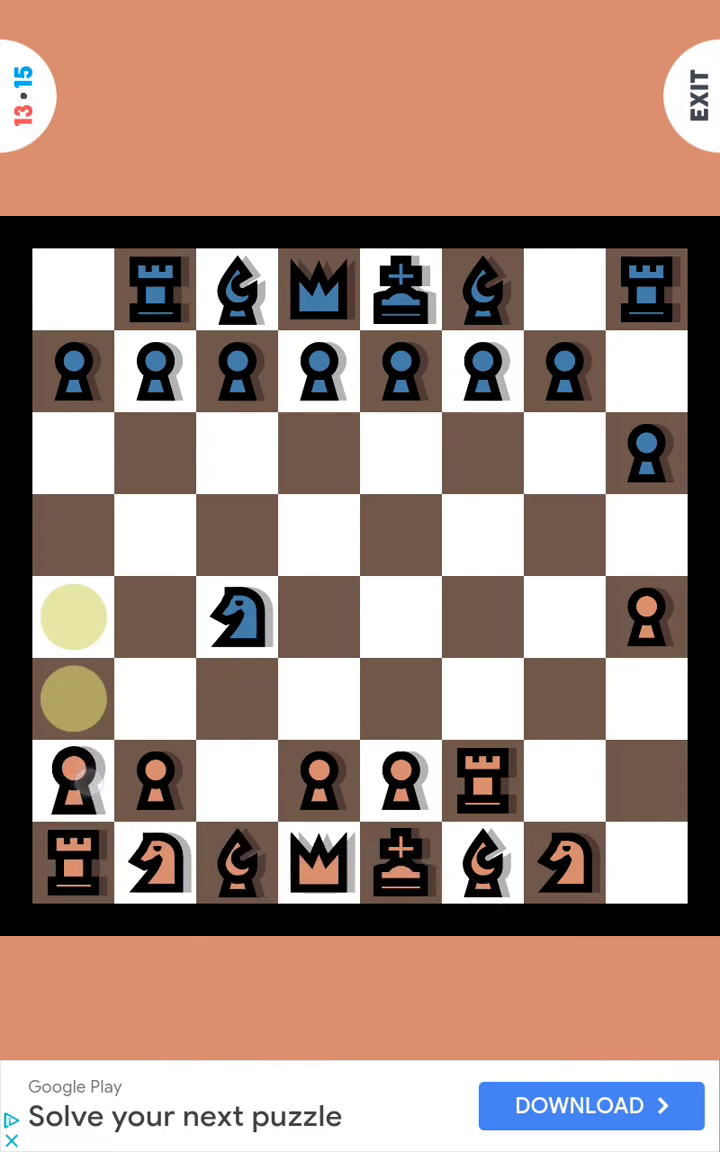
left_click(73, 698)
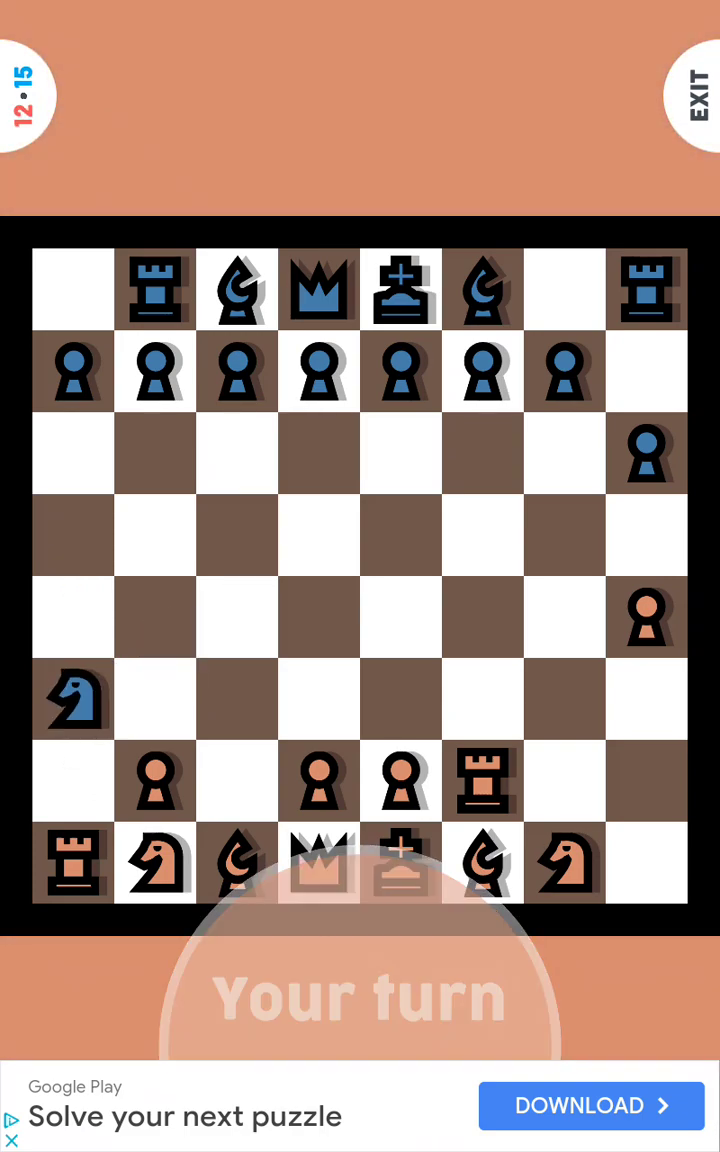
Step: Take the blue knight on a3 with the rook, advance to a5, and capture on a6
left_click(73, 863)
left_click(73, 698)
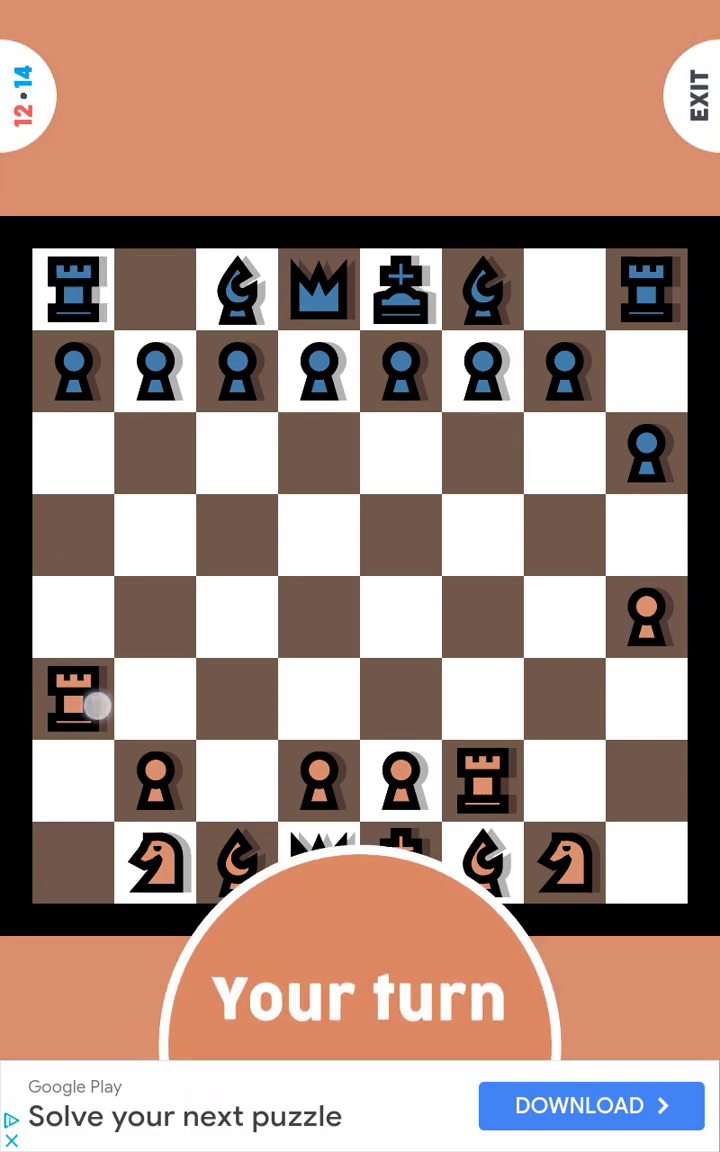
left_click(90, 700)
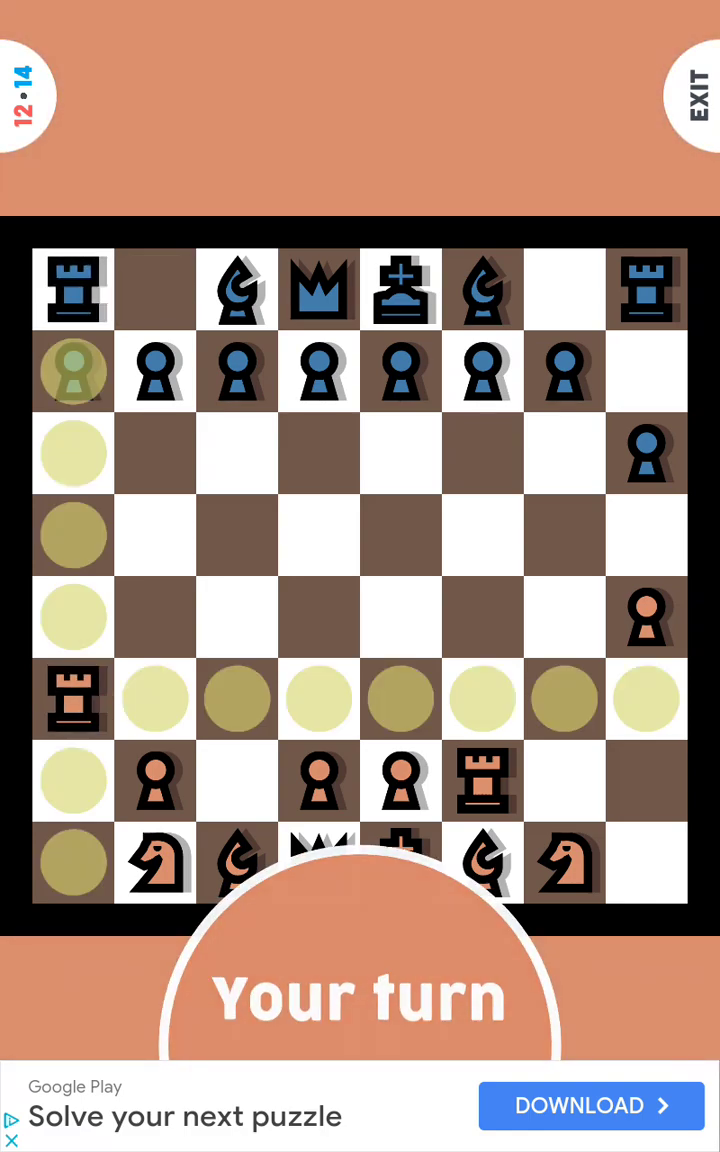
left_click(101, 540)
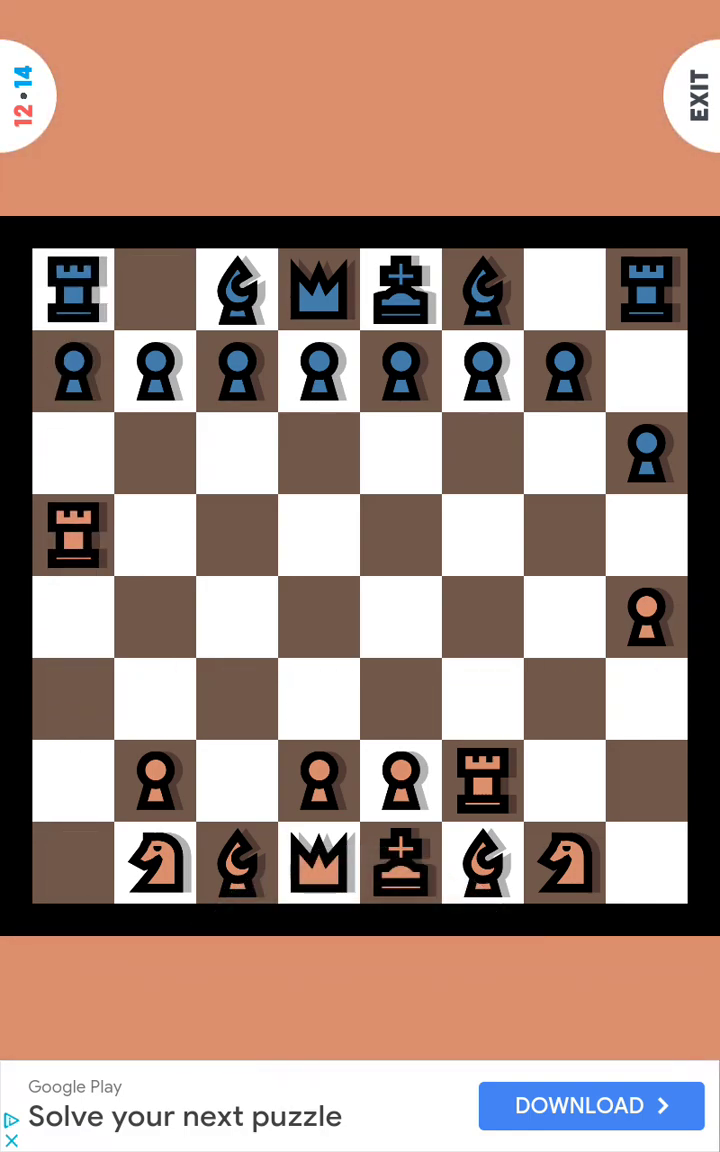
left_click(73, 452)
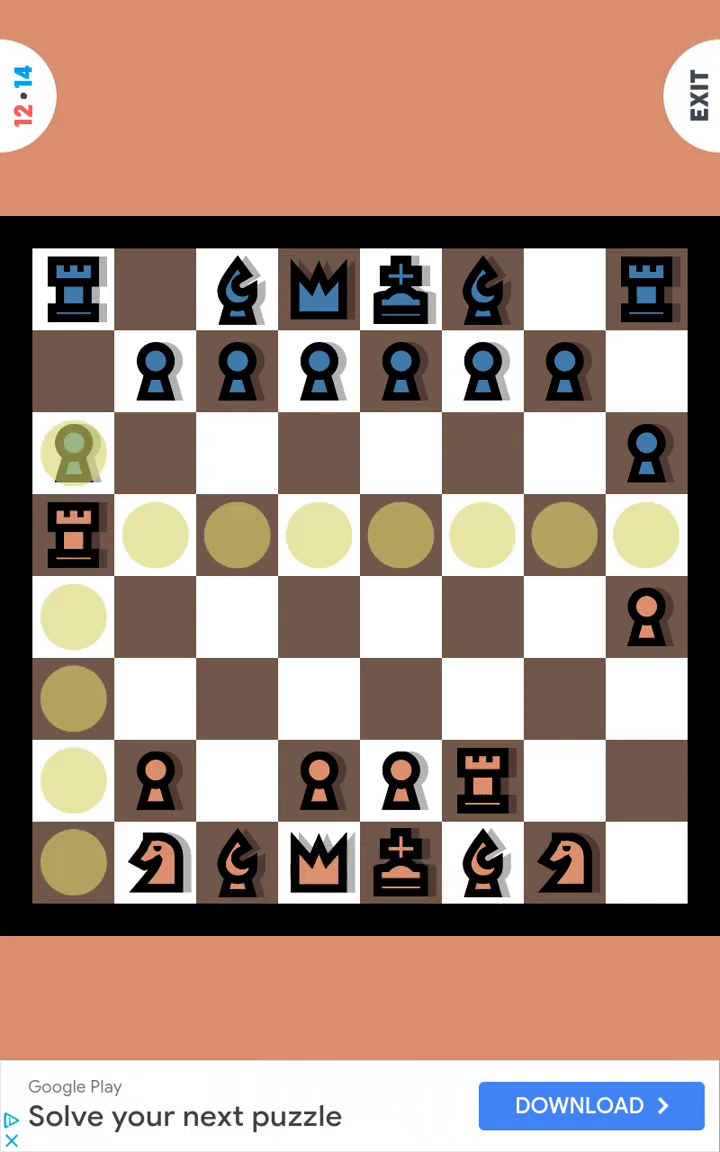
left_click(80, 452)
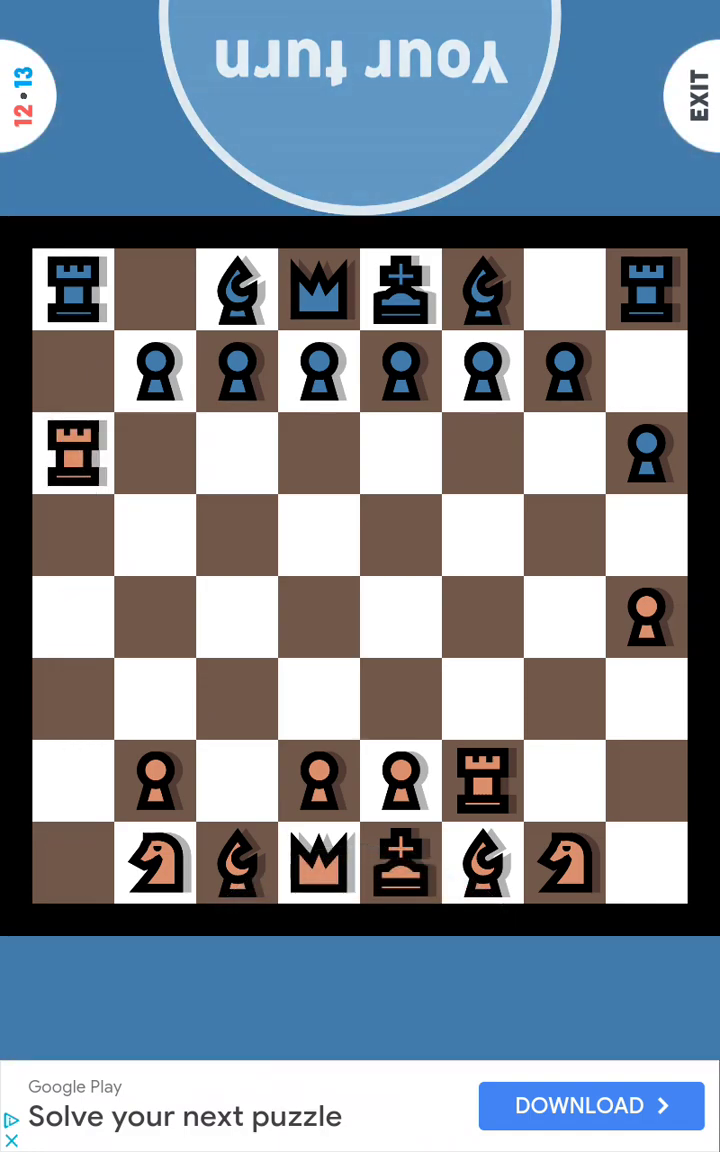
left_click_drag(73, 288, 73, 452)
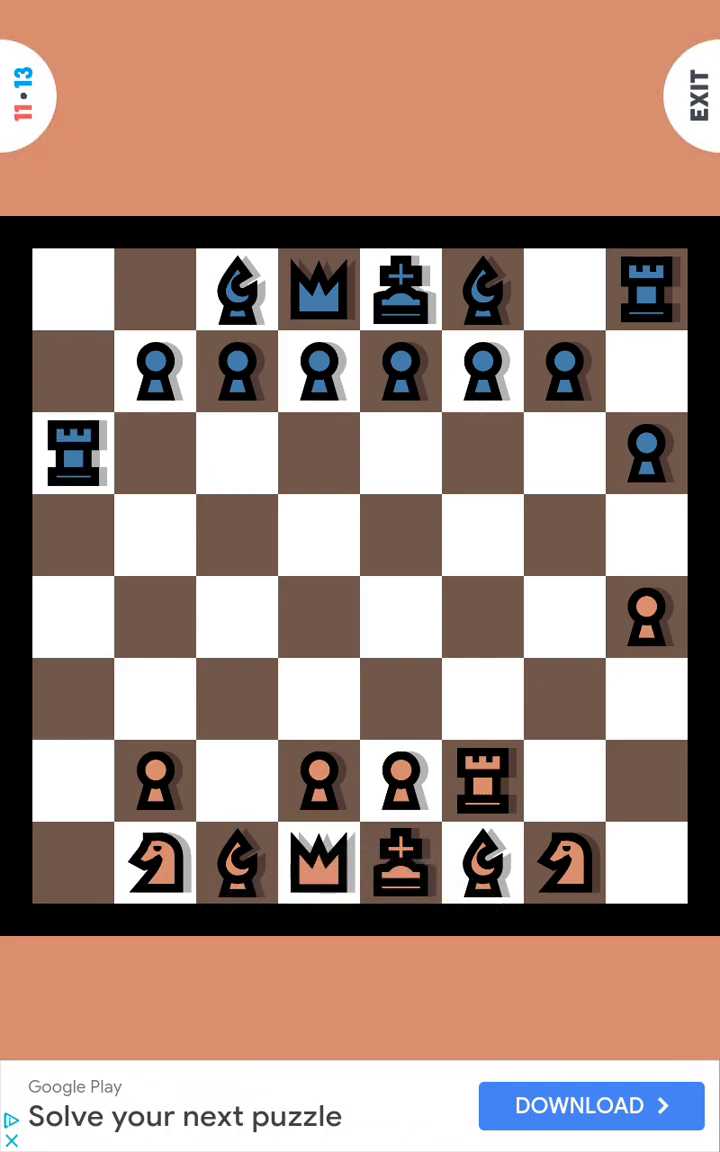
Step: Develop the g1 knight to f3, jump it to e5, then to c4
left_click(603, 885)
left_click(483, 698)
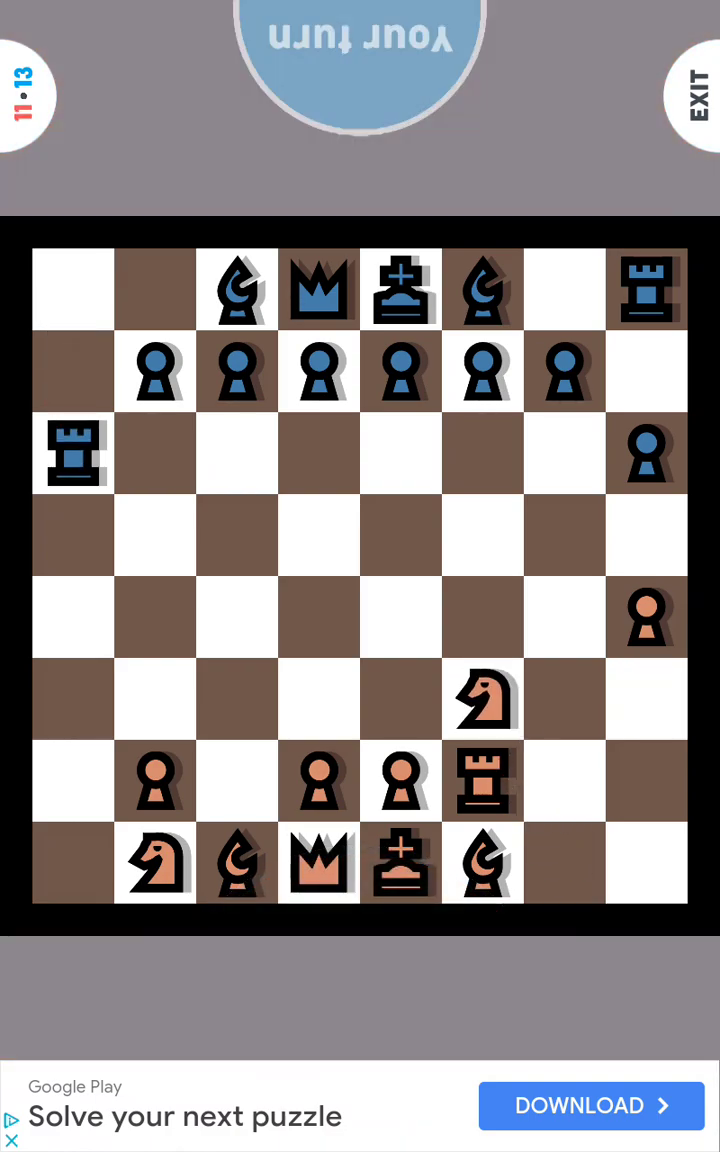
left_click(646, 612)
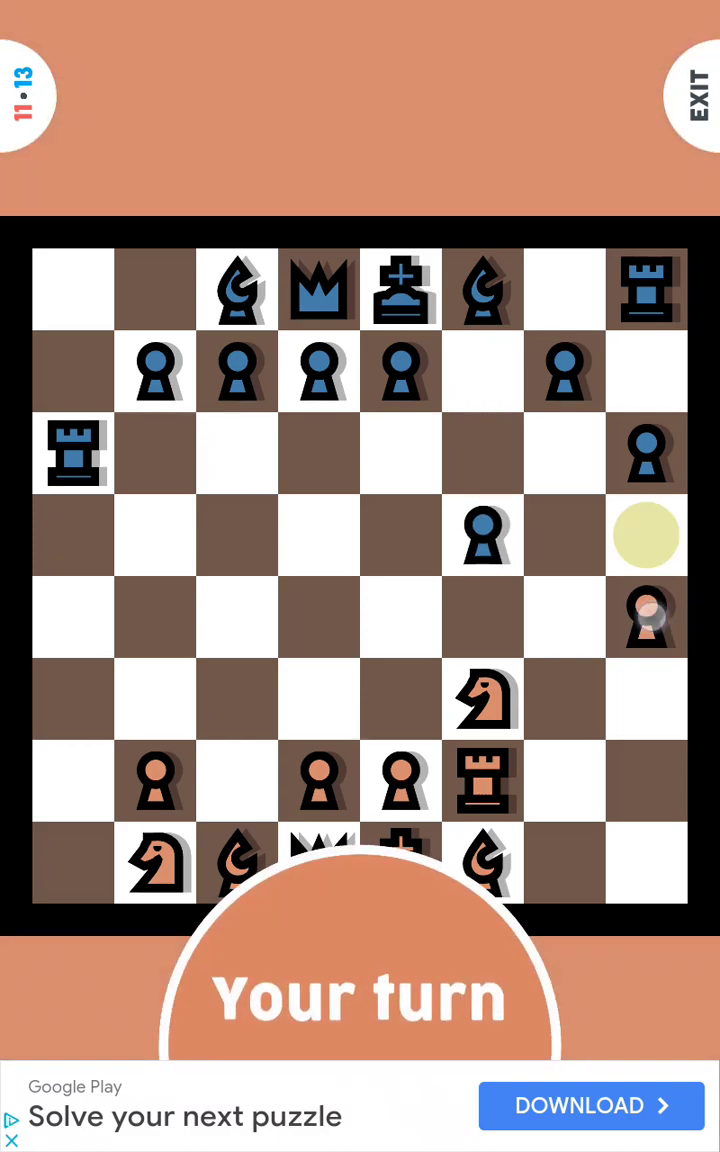
left_click(483, 698)
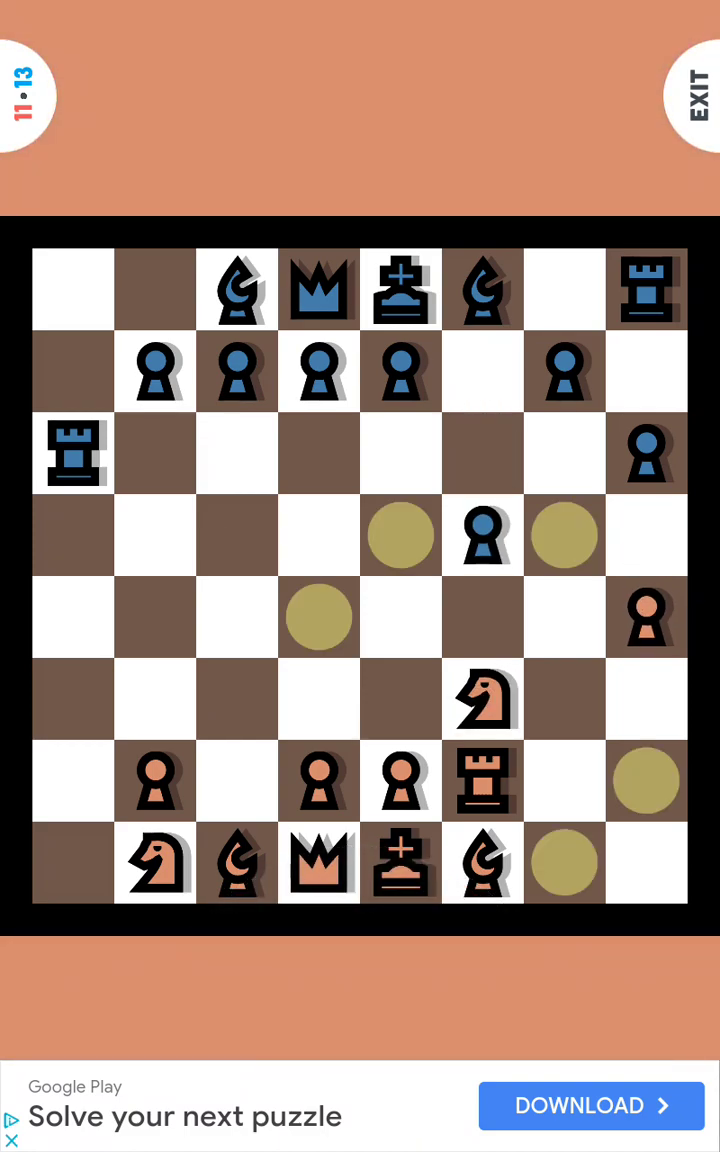
left_click(405, 531)
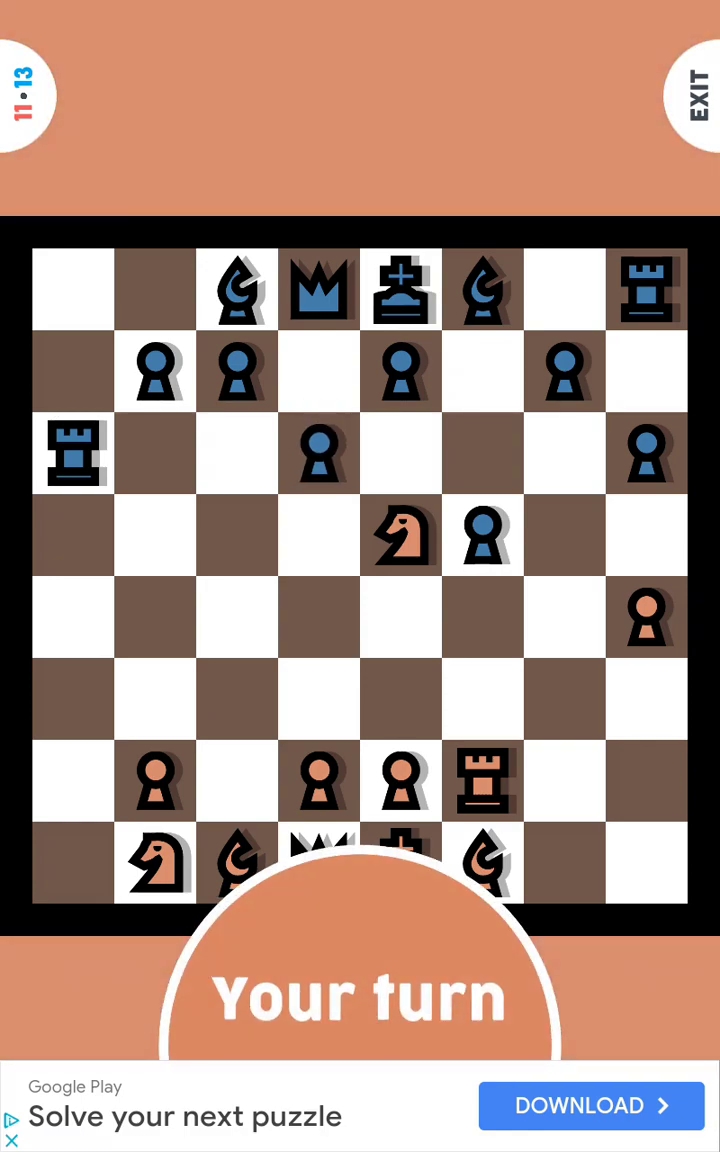
left_click(401, 535)
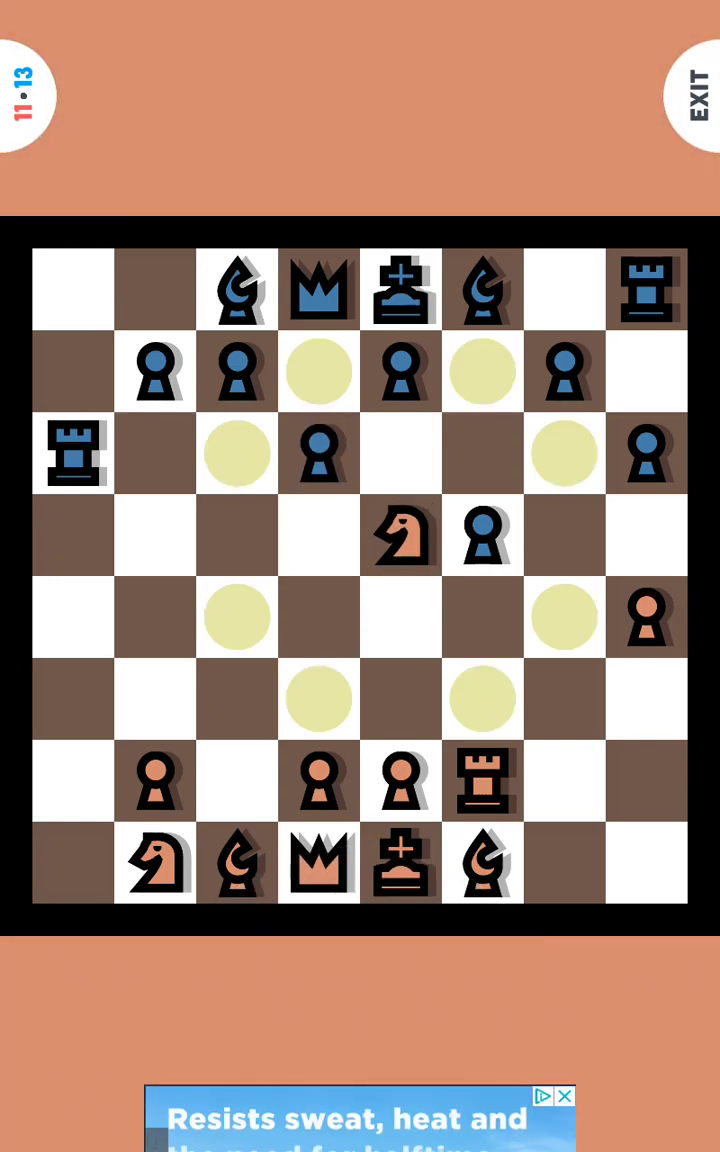
left_click(237, 615)
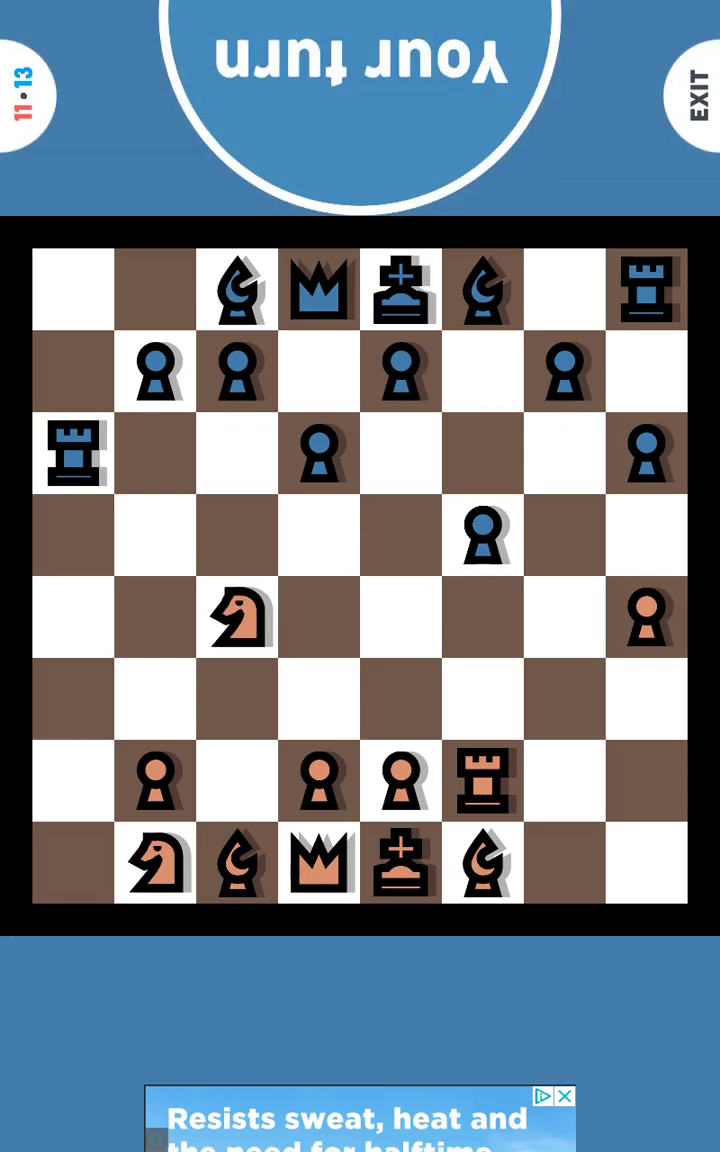
Step: Bring the knight back from c4 to e5, then pick up the b1 knight
left_click(319, 452)
left_click(319, 535)
left_click(237, 615)
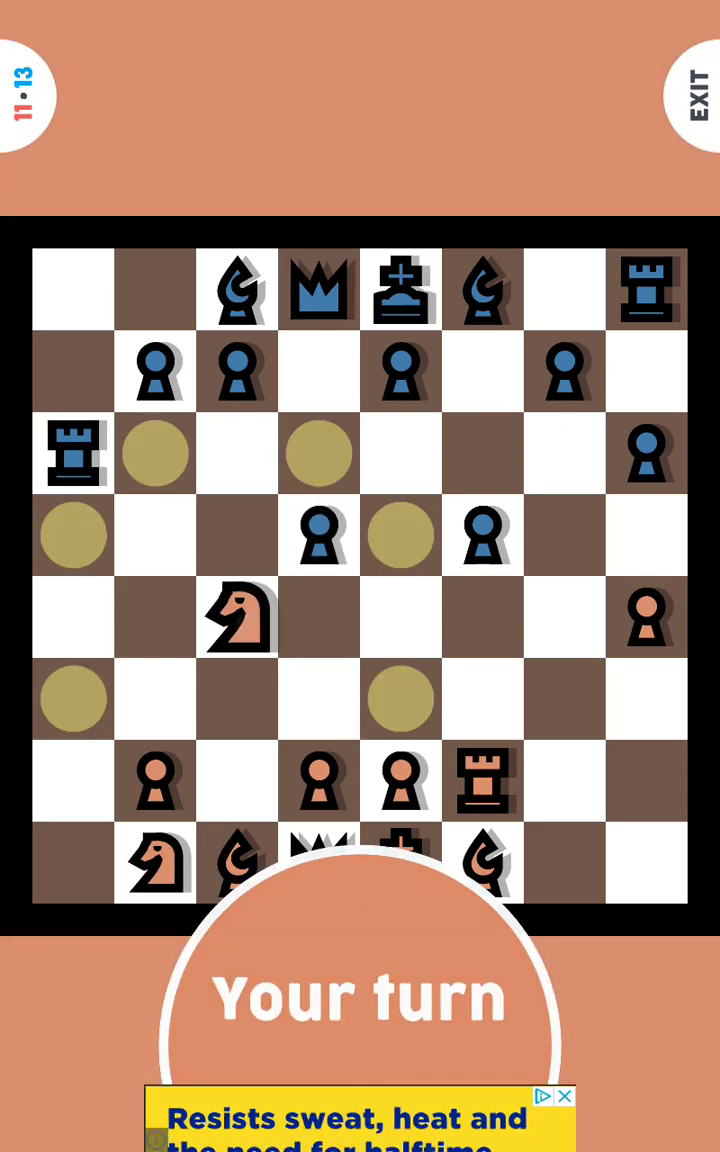
left_click(400, 535)
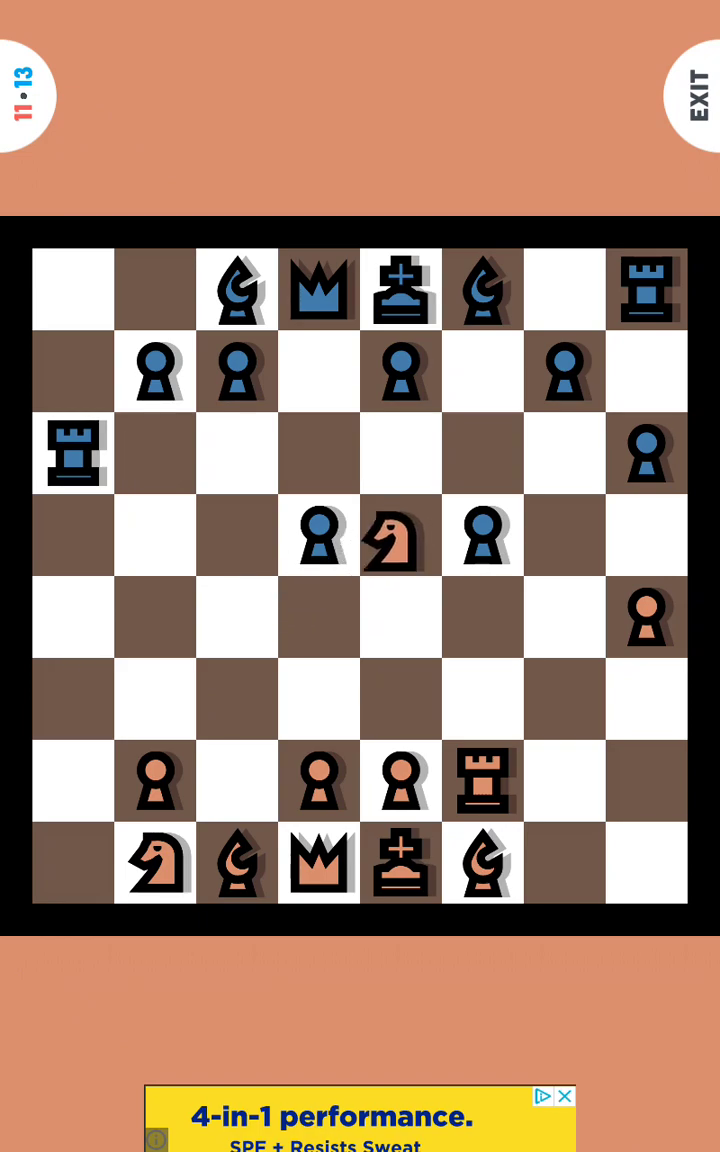
left_click(319, 289)
left_click(319, 452)
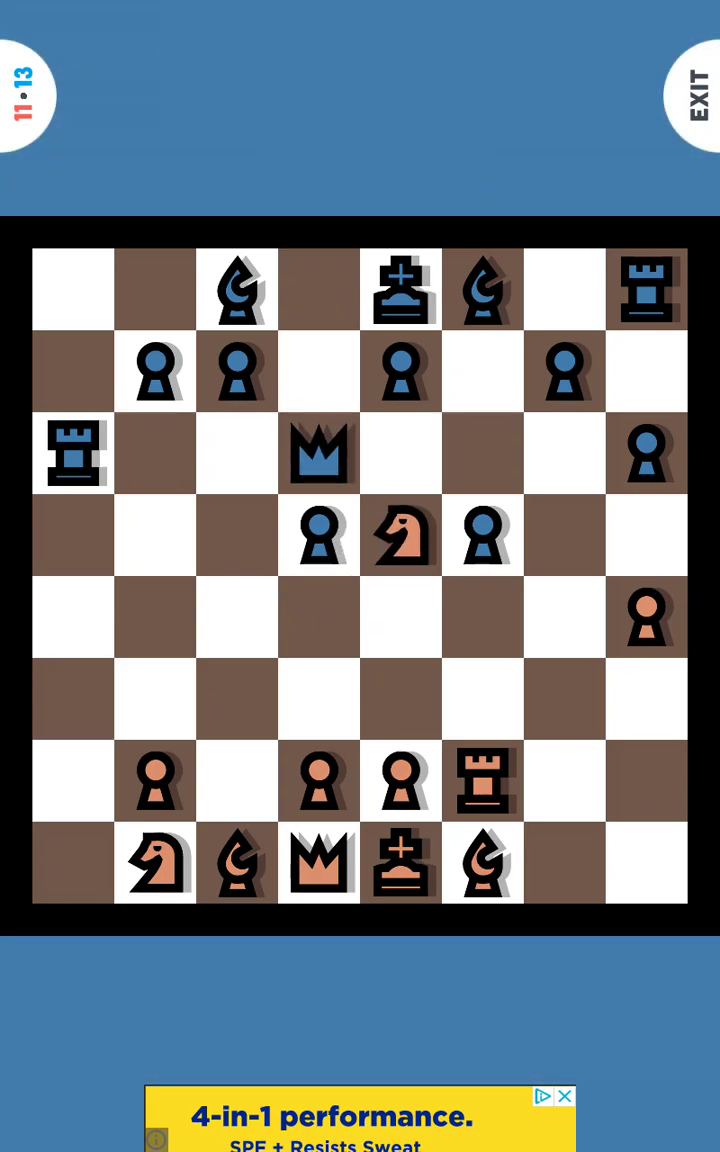
left_click(400, 535)
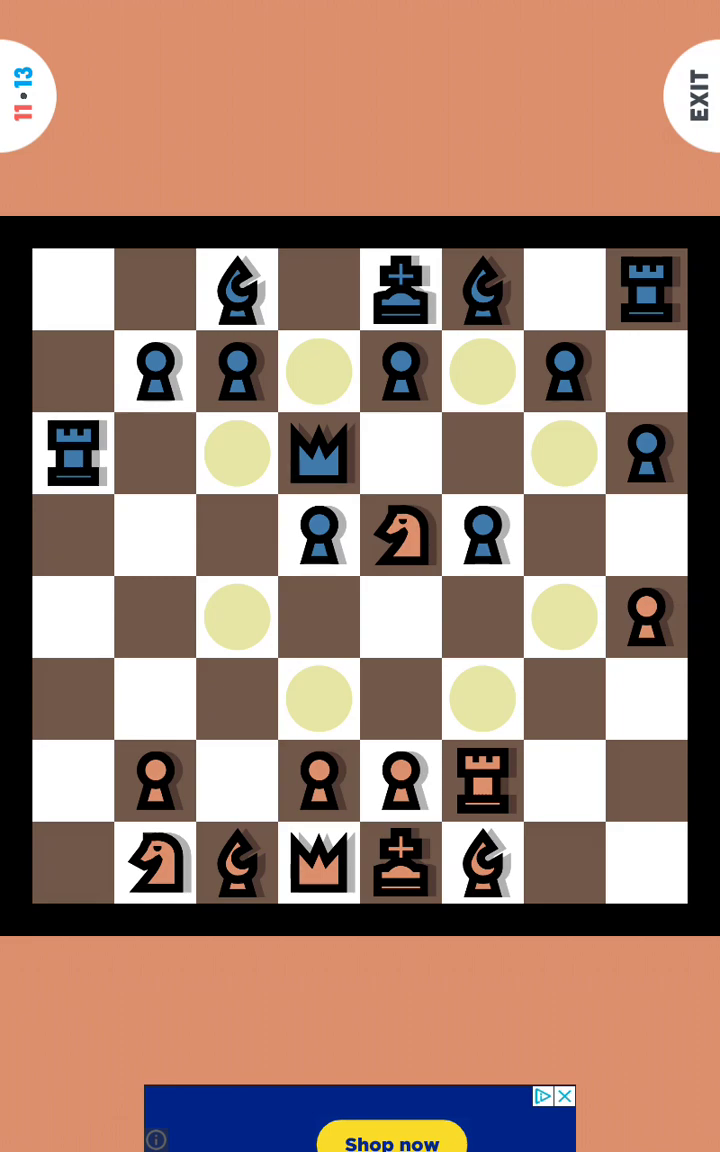
left_click(155, 862)
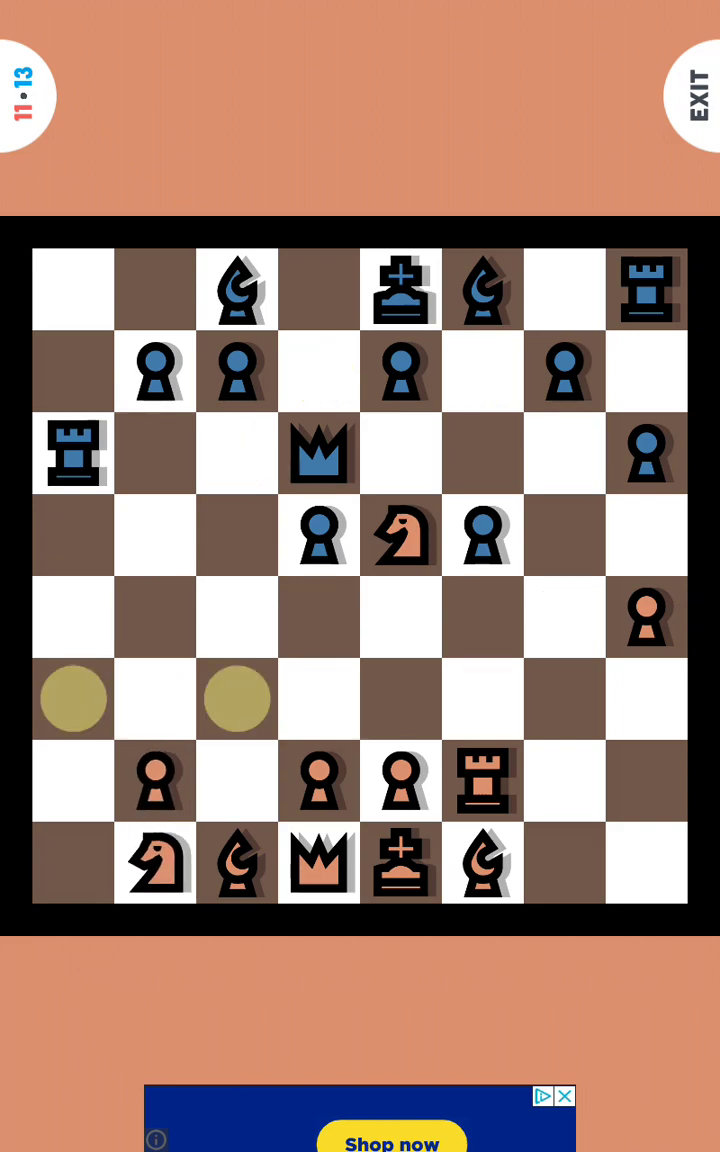
Step: Play knight to c3, take the d5 pawn, and win blue's queen on b2 with the bishop
left_click(237, 698)
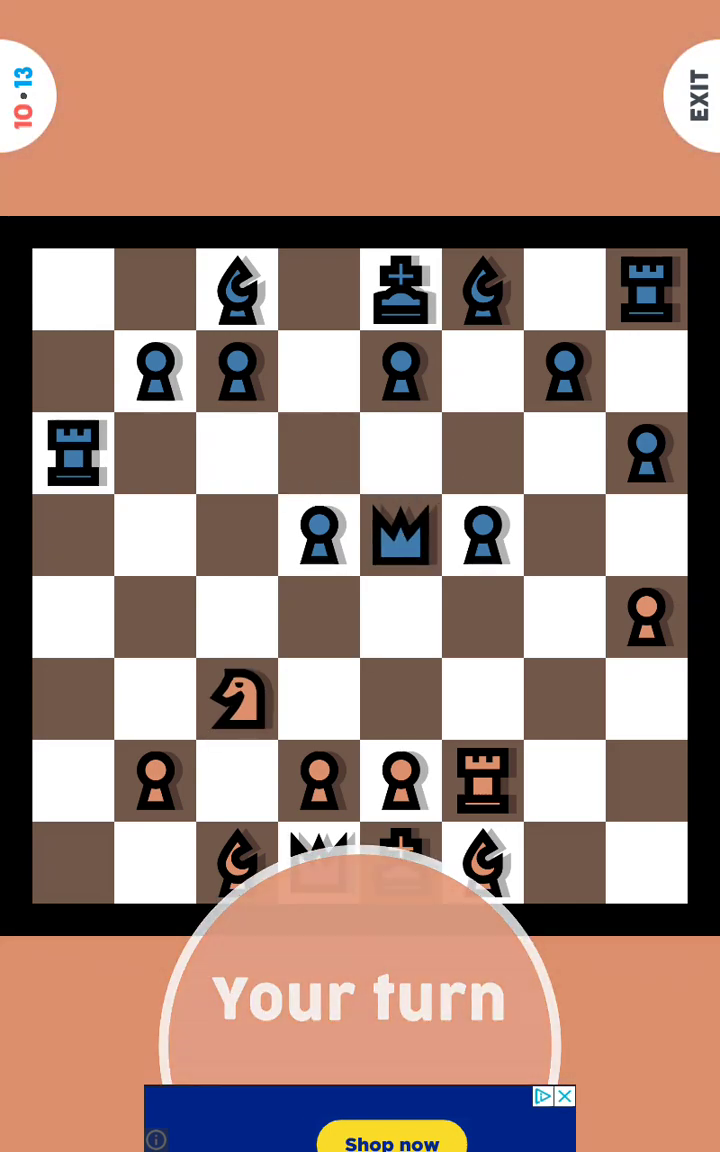
left_click(237, 698)
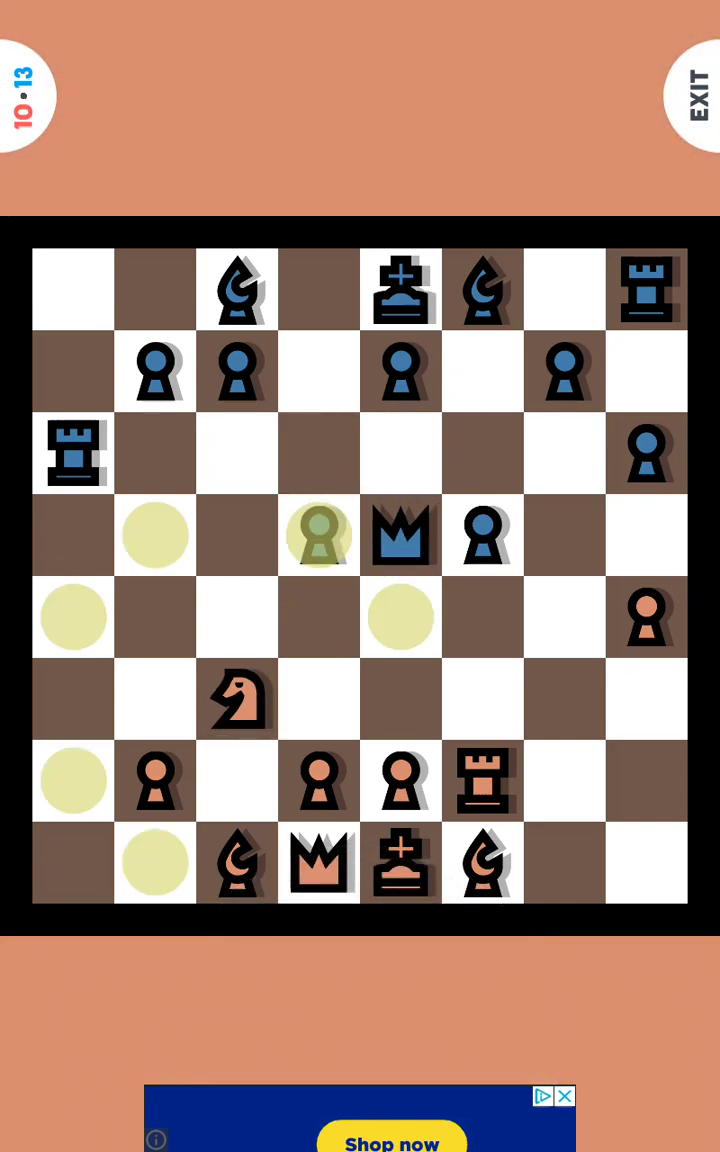
left_click(319, 535)
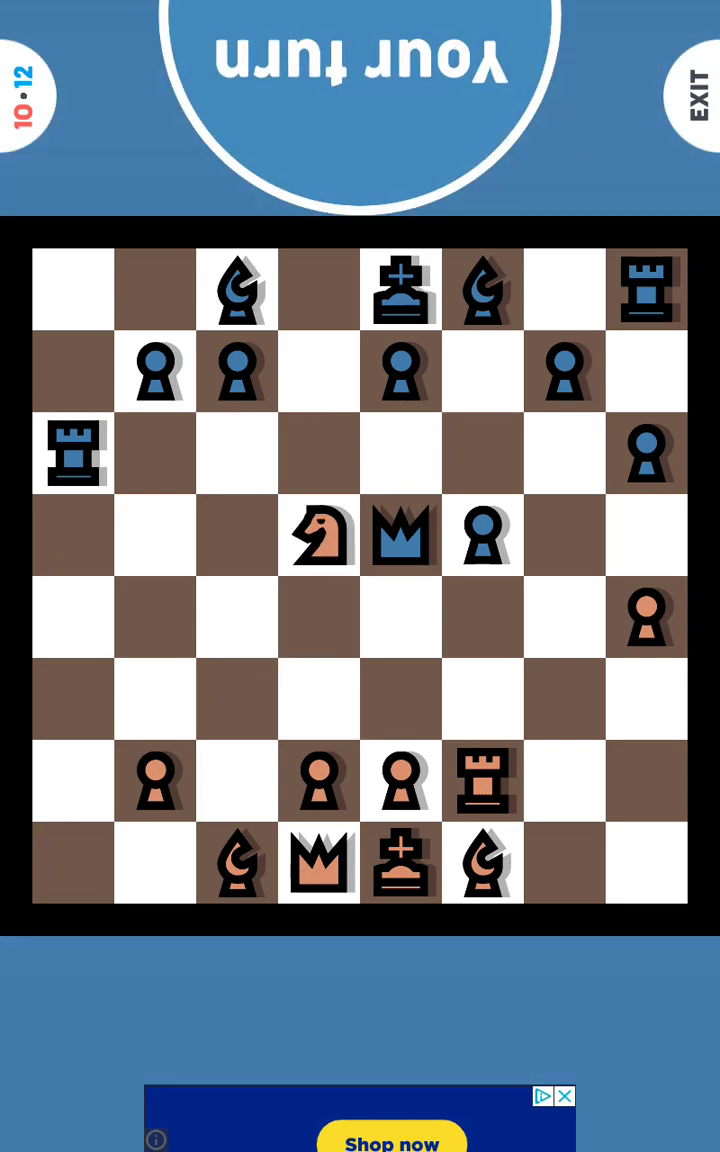
left_click(401, 535)
left_click(155, 780)
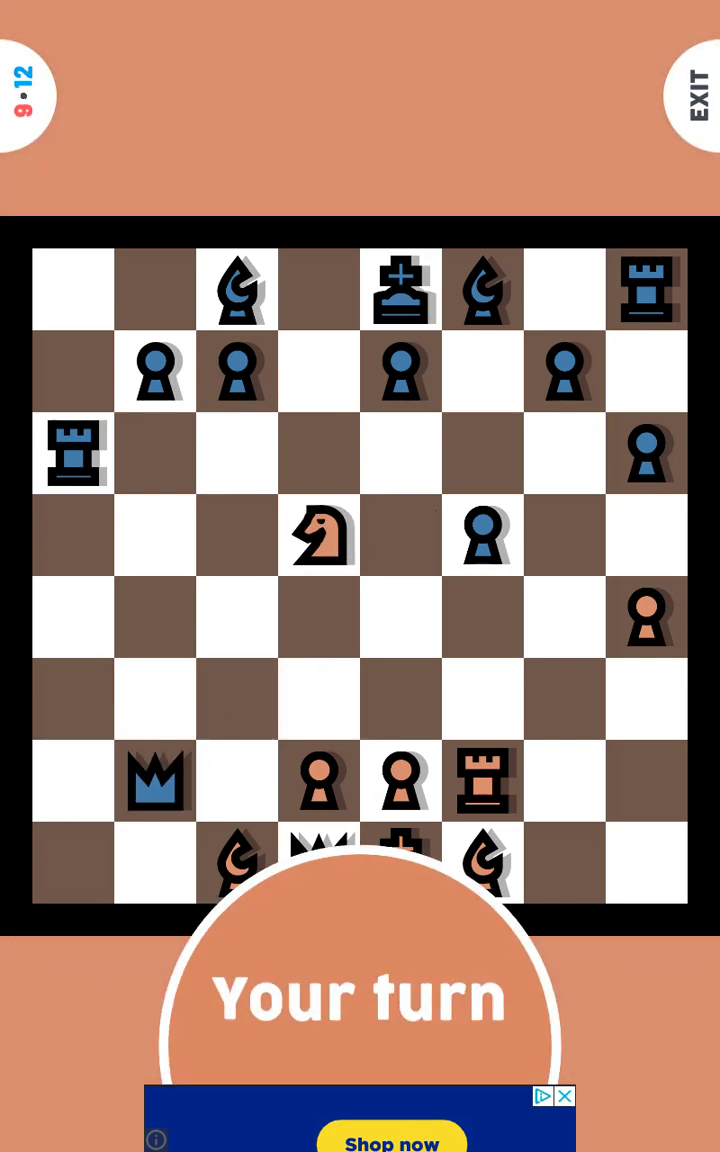
left_click(237, 862)
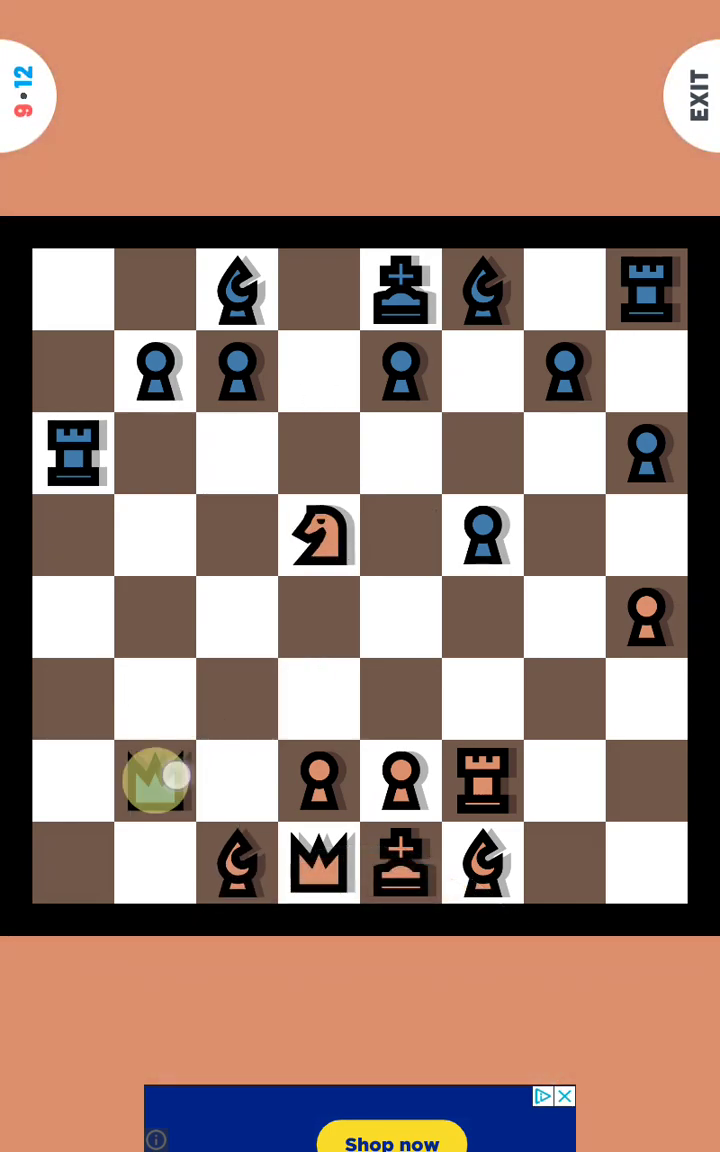
left_click(155, 780)
Step: Capture e7 with the knight, losing it to the king, then take g7 with the bishop
left_click(237, 370)
left_click(237, 535)
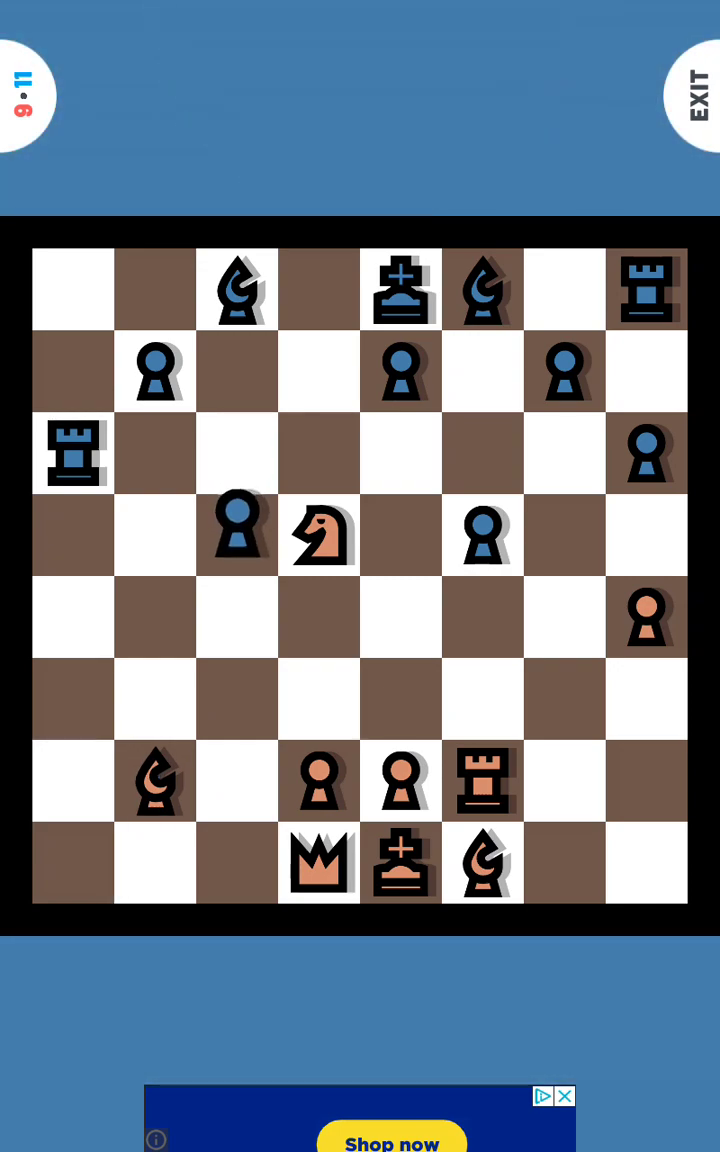
left_click(319, 535)
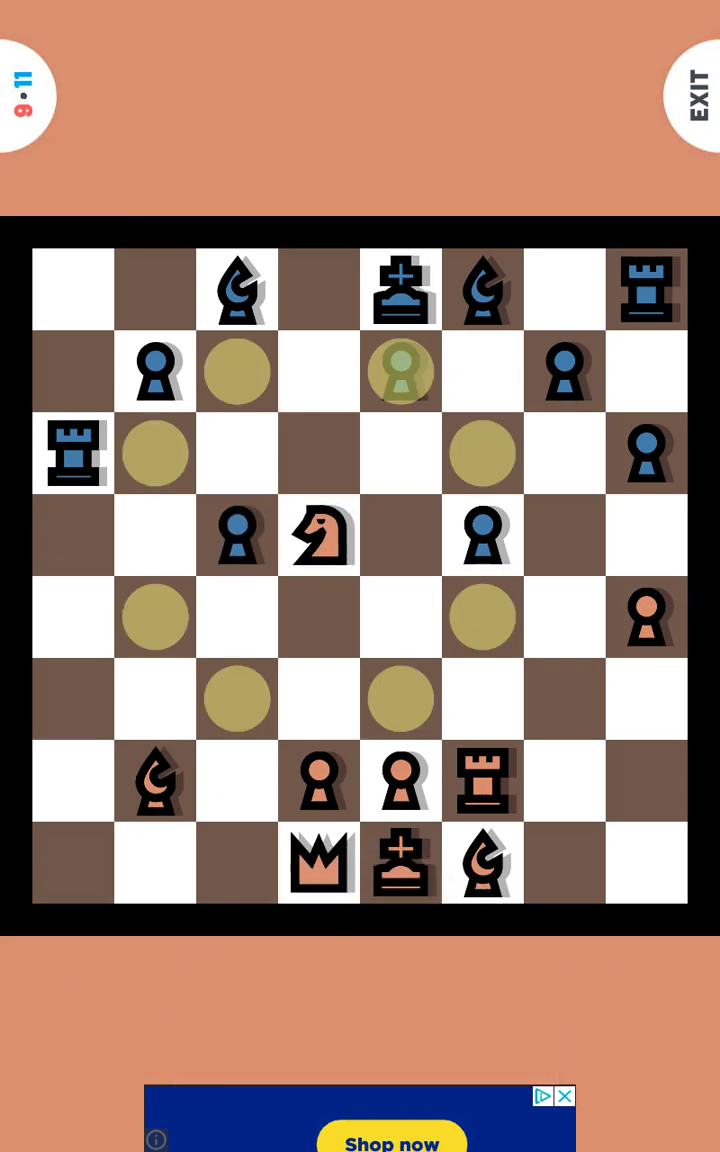
left_click(400, 370)
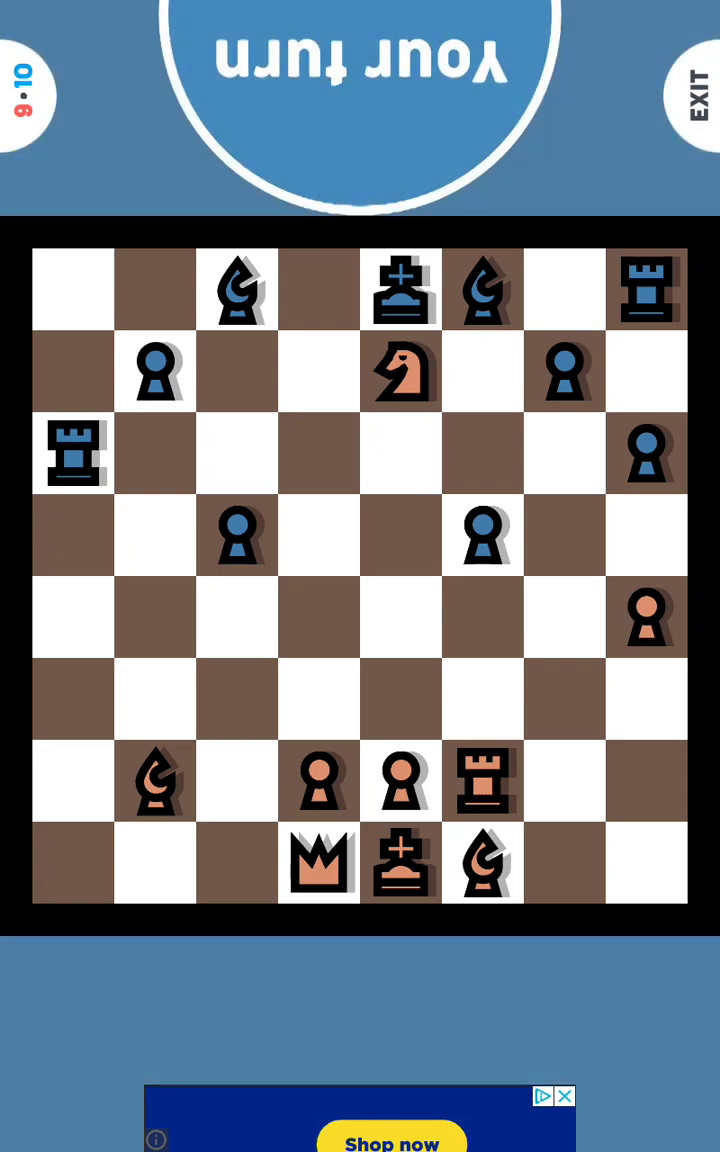
left_click(400, 290)
left_click(400, 370)
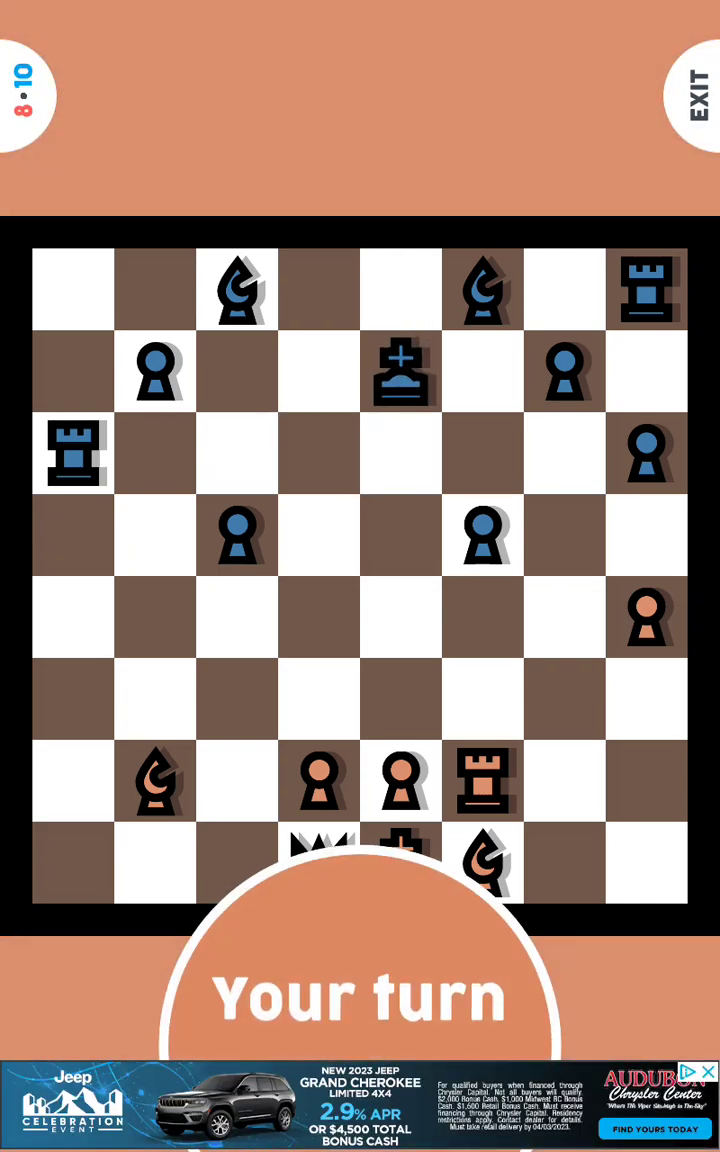
left_click(185, 790)
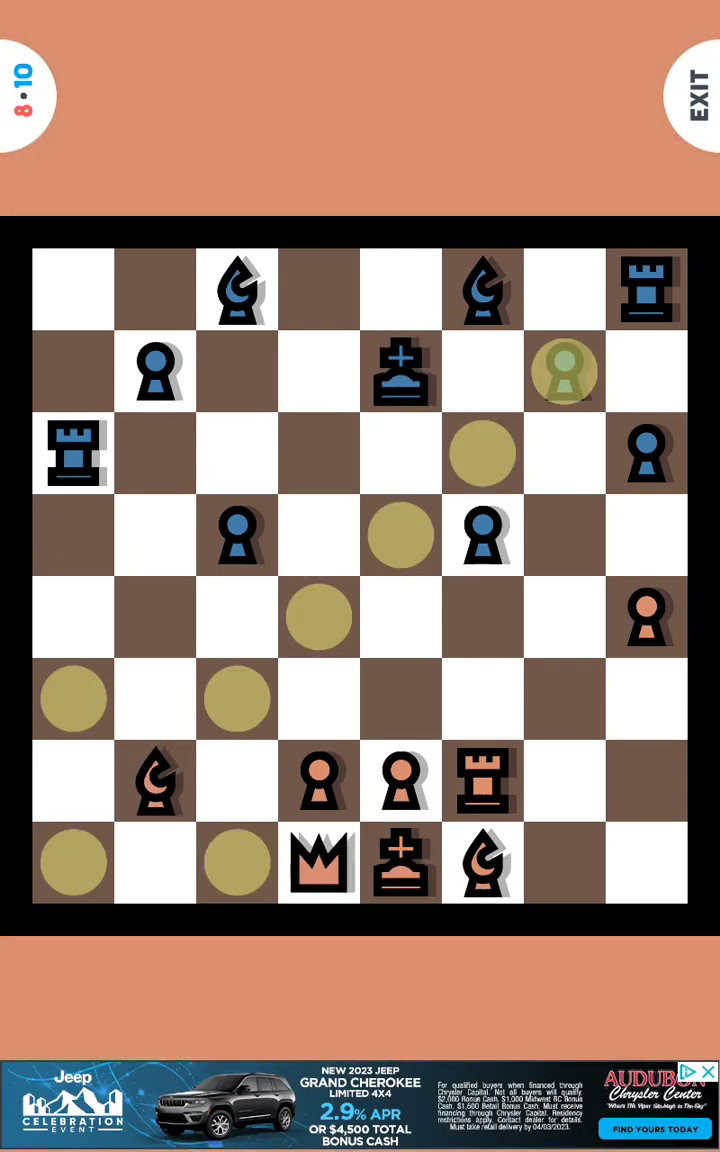
left_click(565, 370)
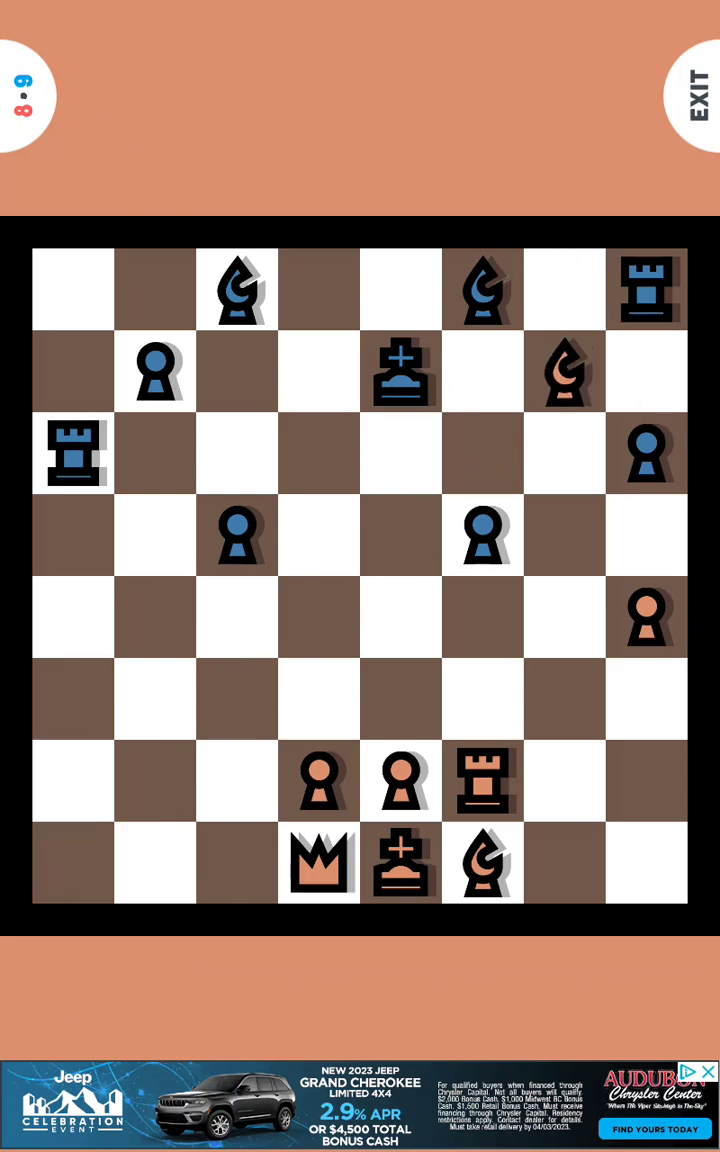
Step: Push the h-pawn to h5 and take the f5 pawn with the rook, losing it to the bishop
left_click(483, 290)
left_click(565, 370)
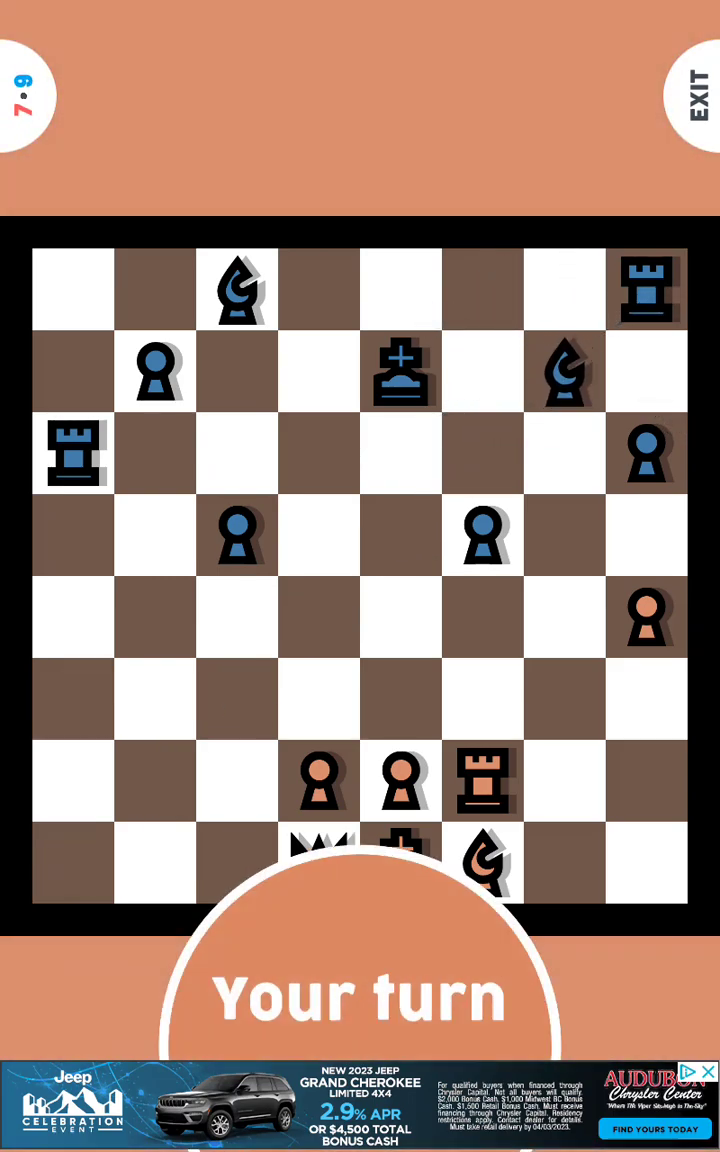
left_click(668, 622)
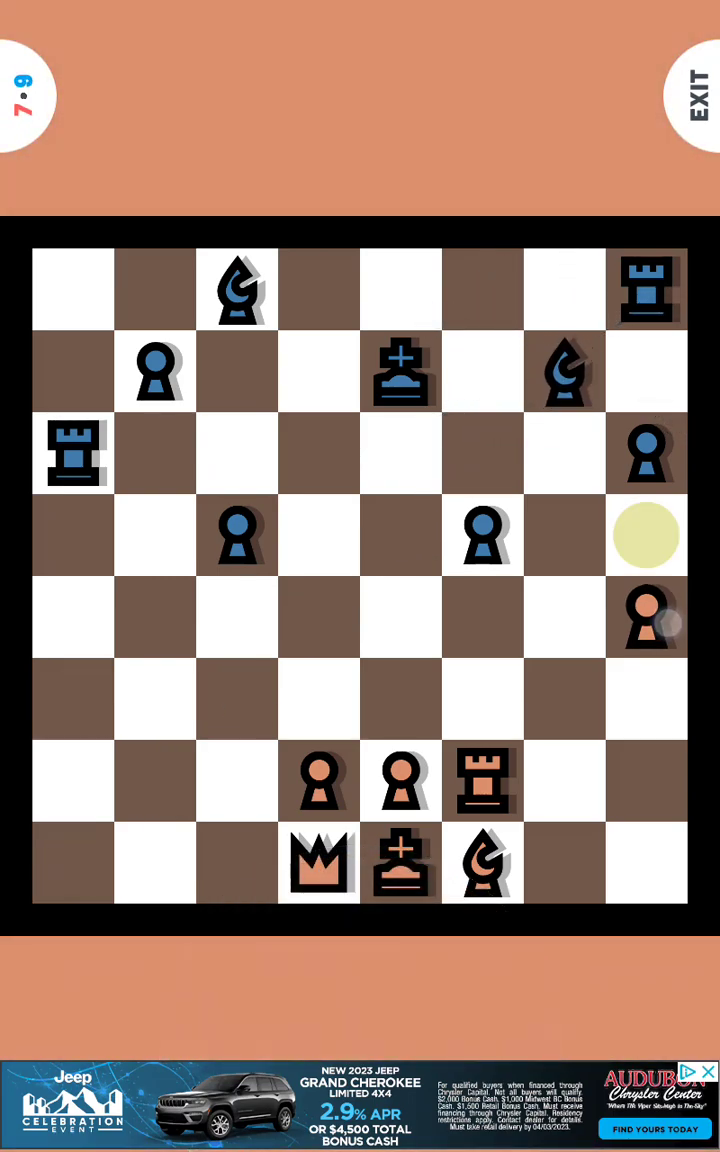
left_click(683, 540)
left_click(237, 290)
left_click(401, 453)
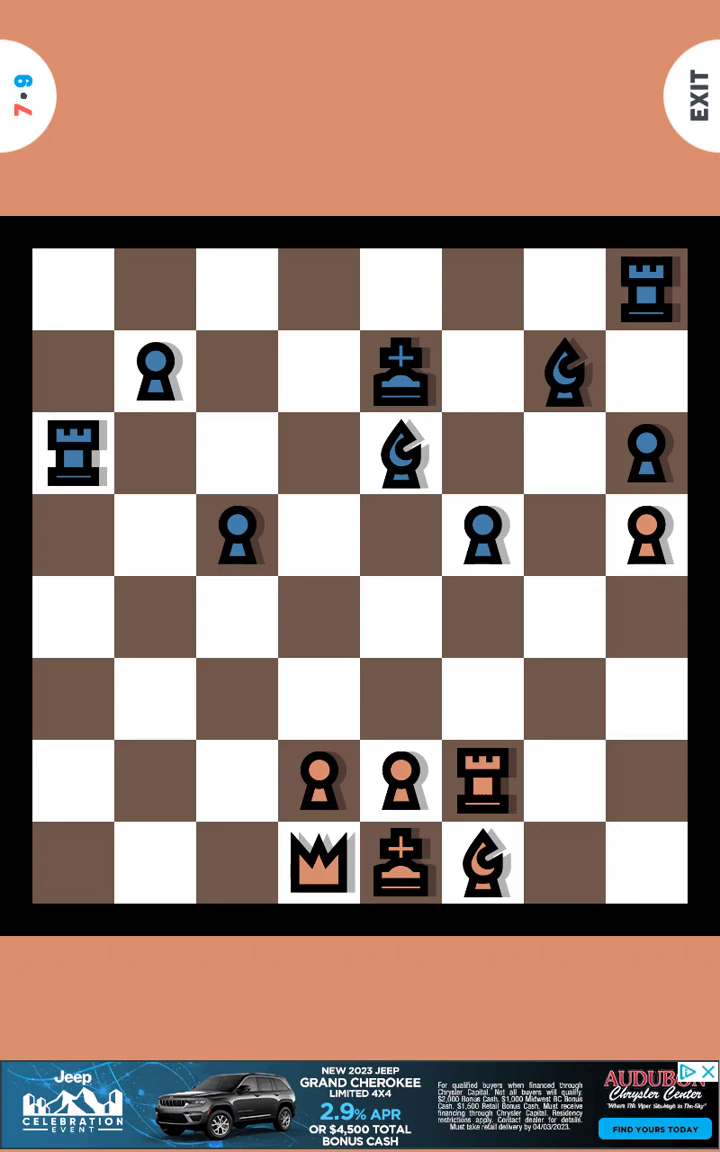
left_click(483, 780)
left_click(483, 540)
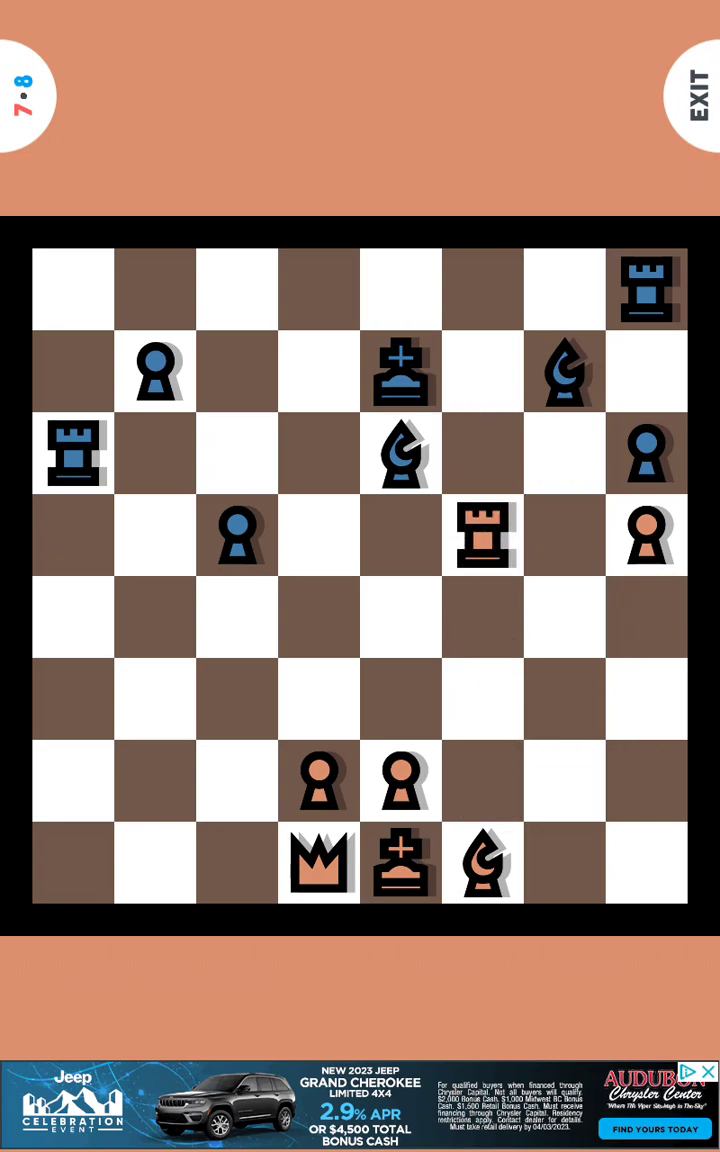
left_click(401, 453)
left_click(483, 535)
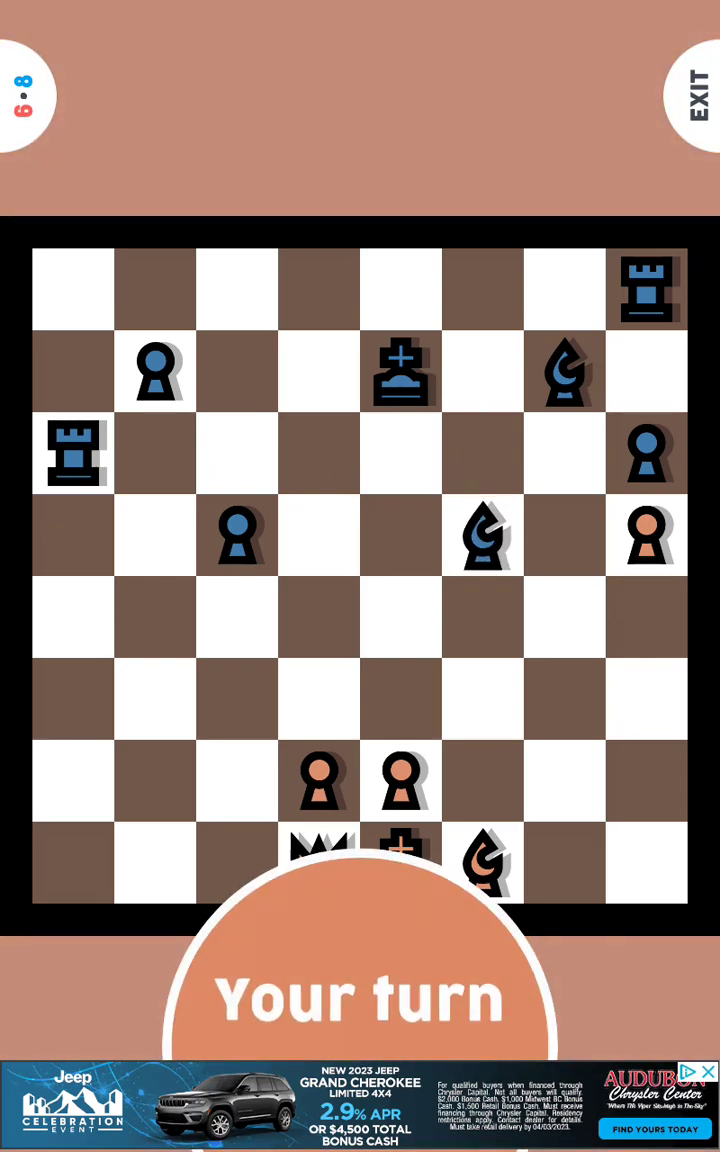
Step: Advance the d-pawn to d3 and recapture blue's bishop there with the e-pawn
left_click(330, 772)
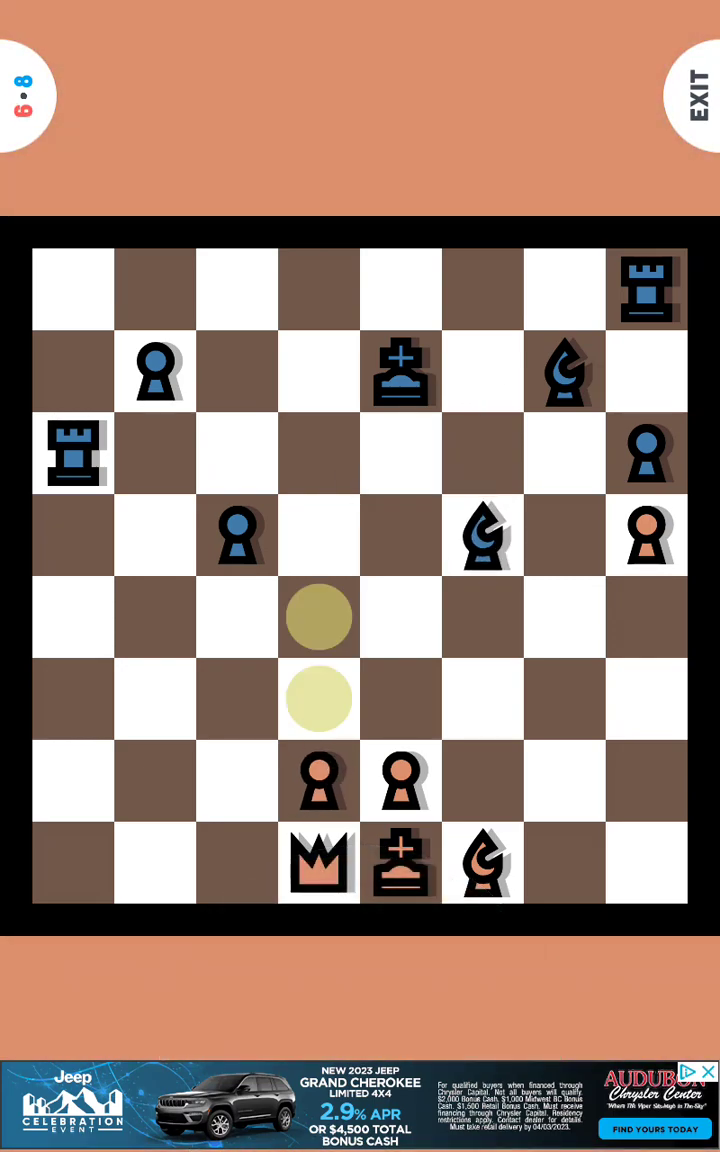
left_click(319, 697)
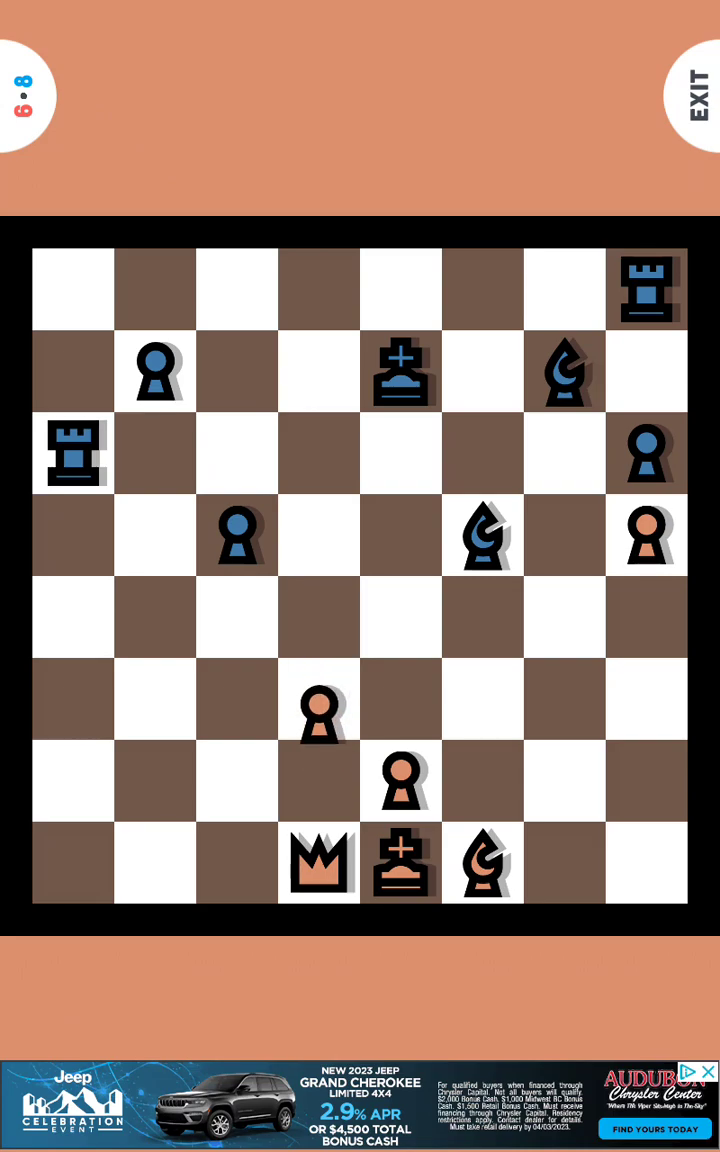
left_click(483, 540)
left_click(319, 697)
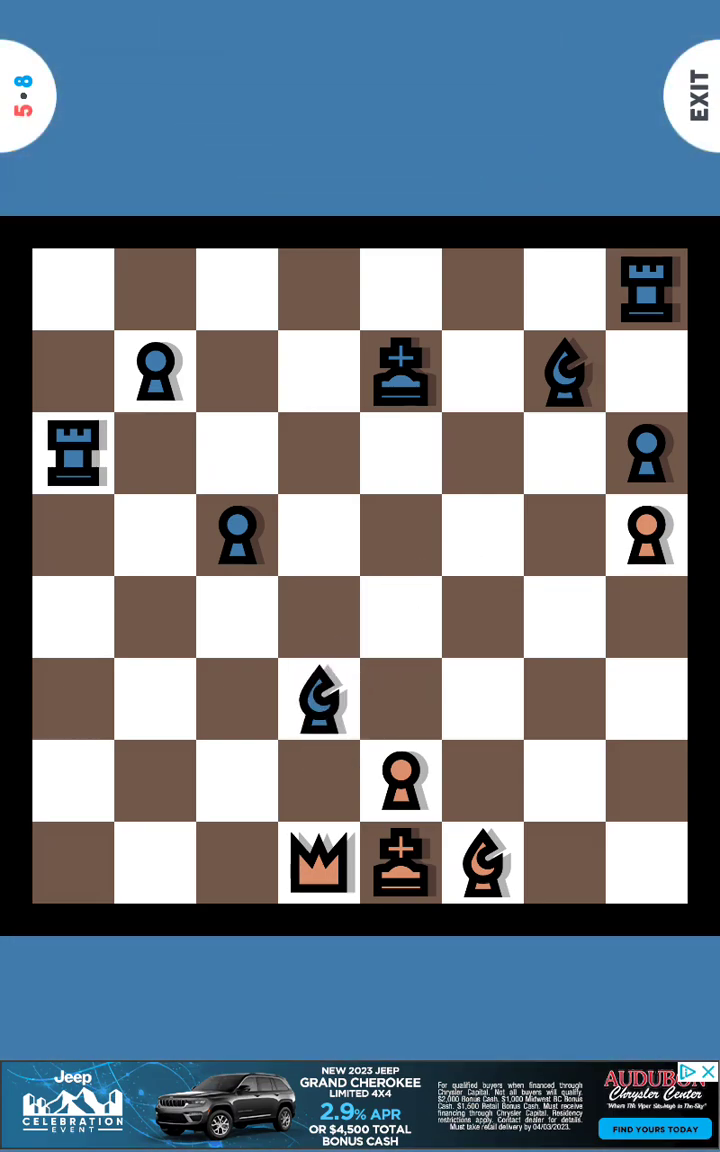
left_click(401, 780)
left_click(319, 697)
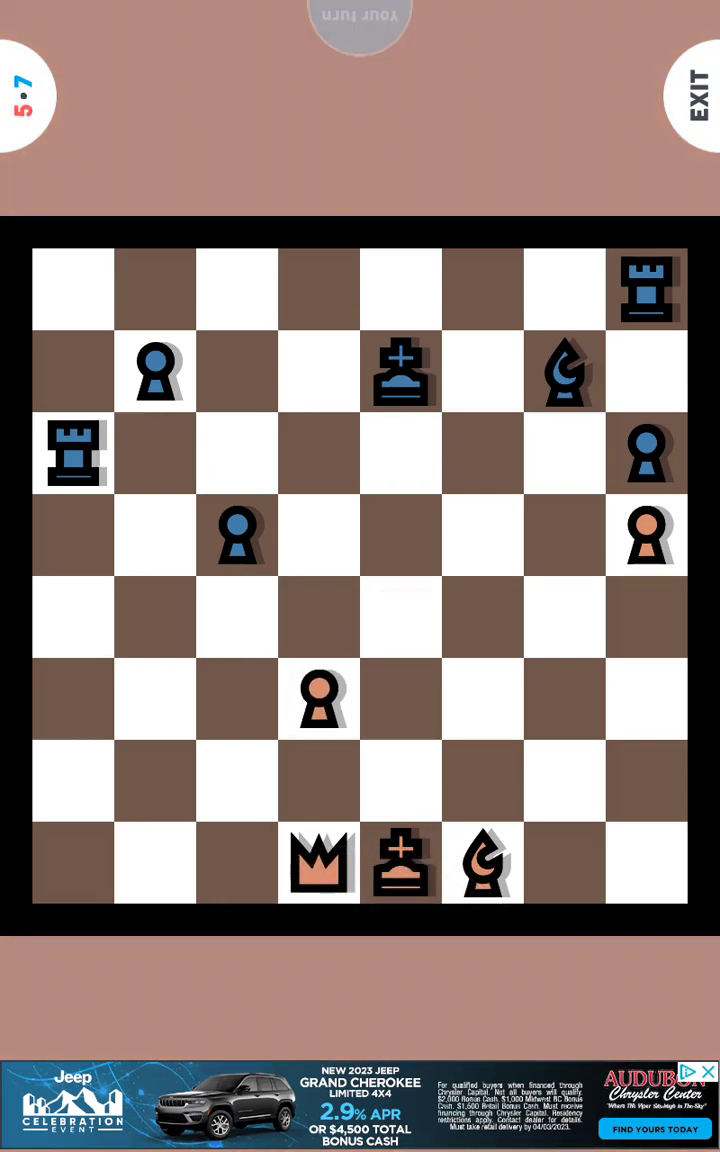
left_click(646, 289)
left_click(646, 371)
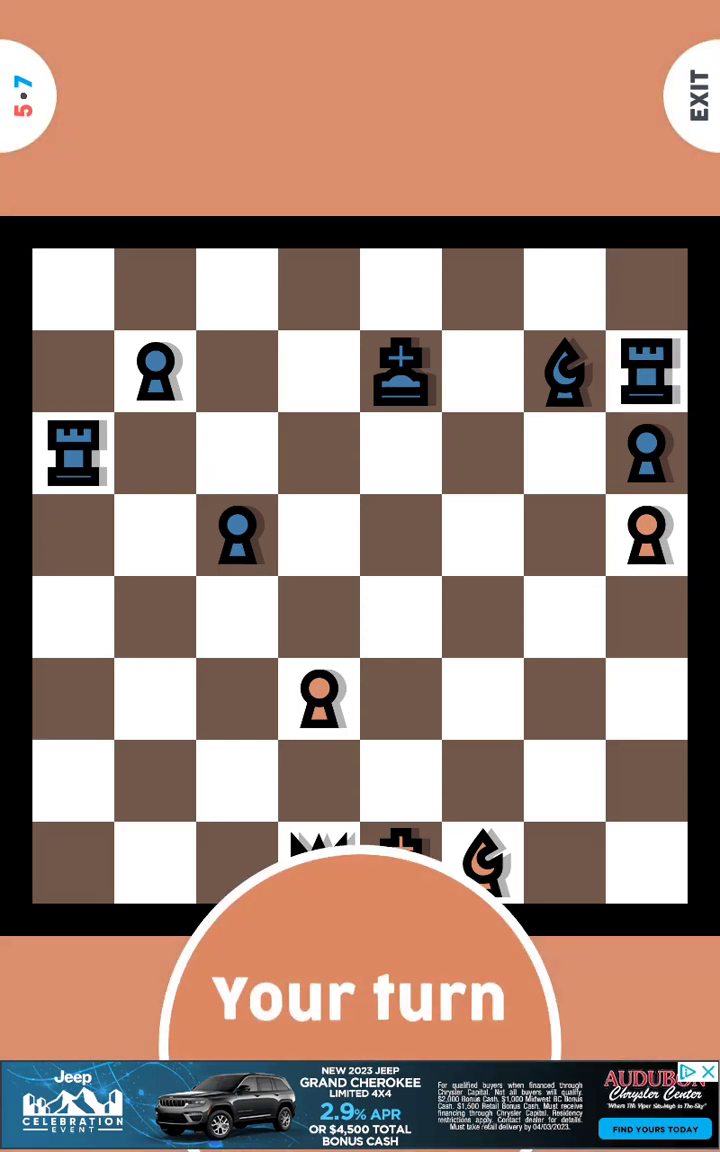
Step: Bring the orange queen out to b3 and then up to g8
left_click(319, 697)
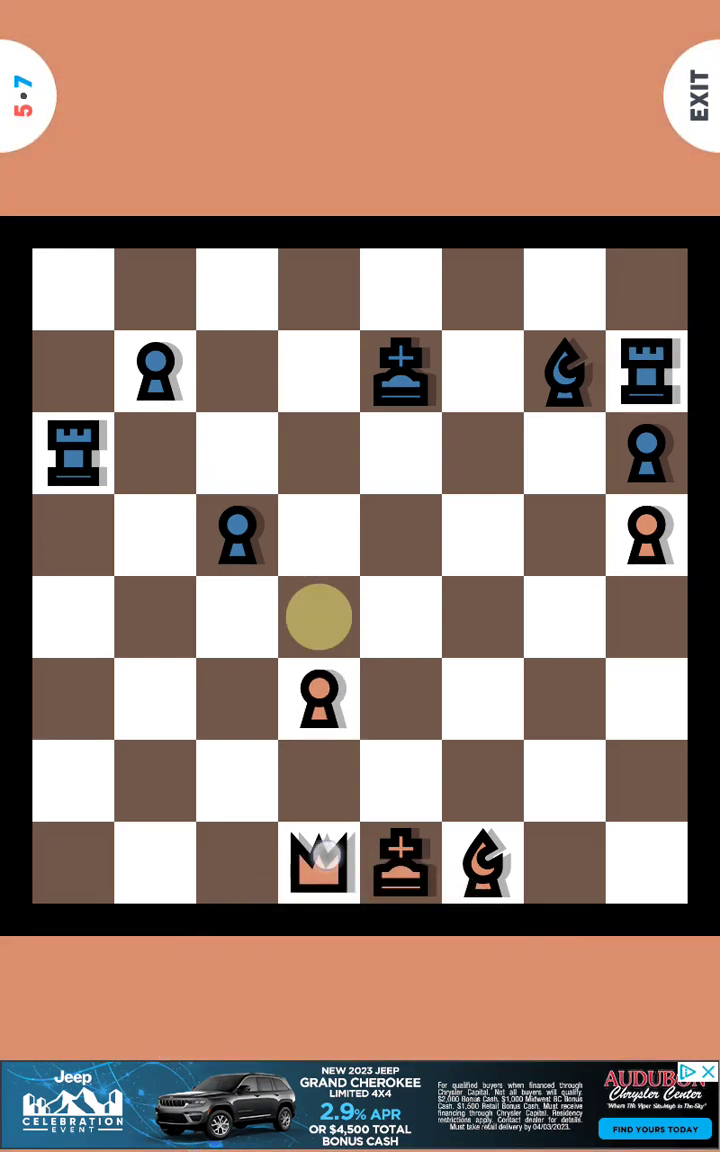
left_click(326, 855)
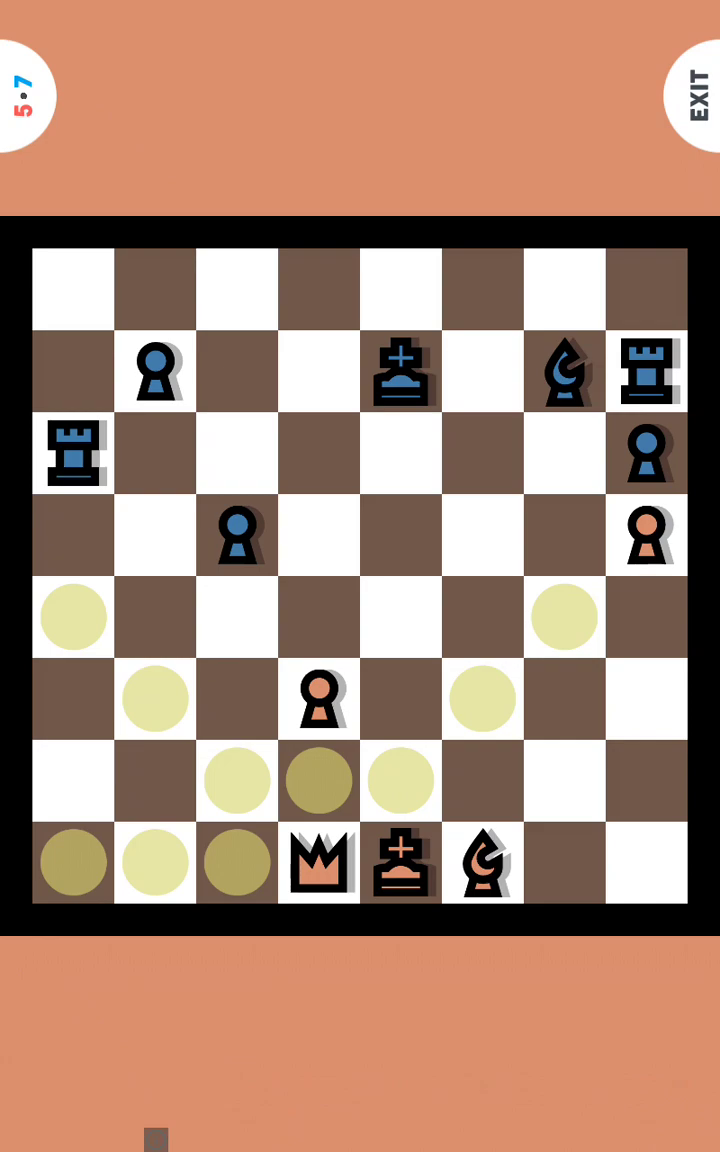
left_click(155, 697)
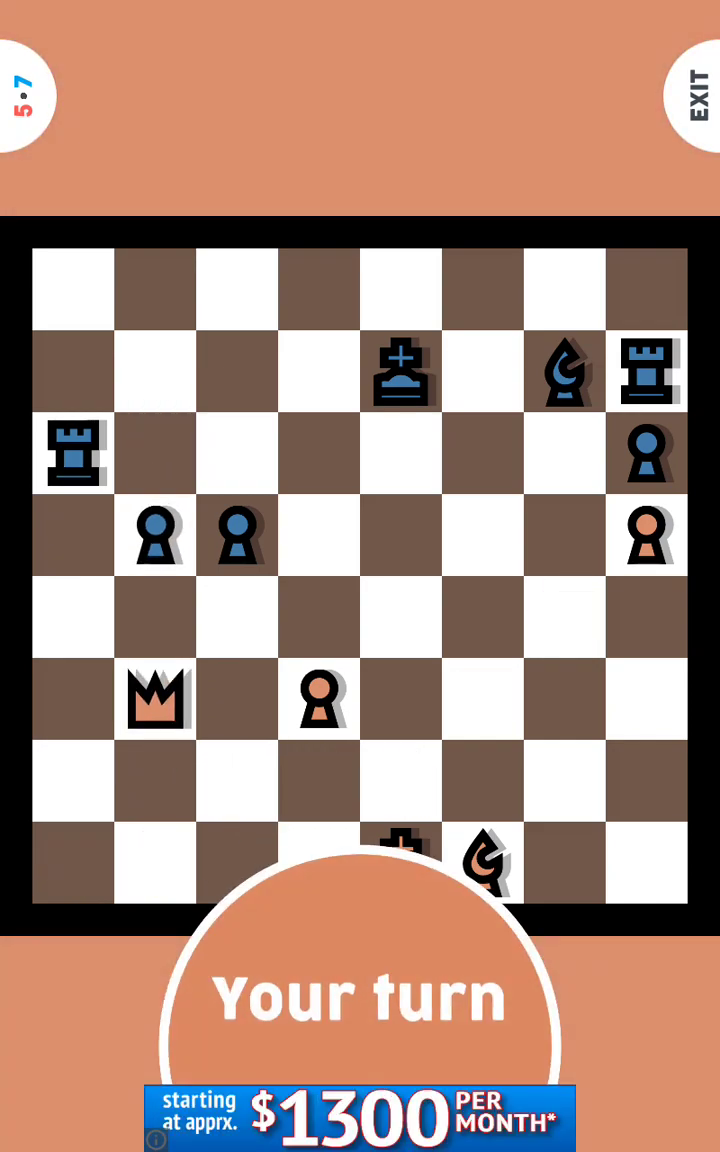
left_click(155, 697)
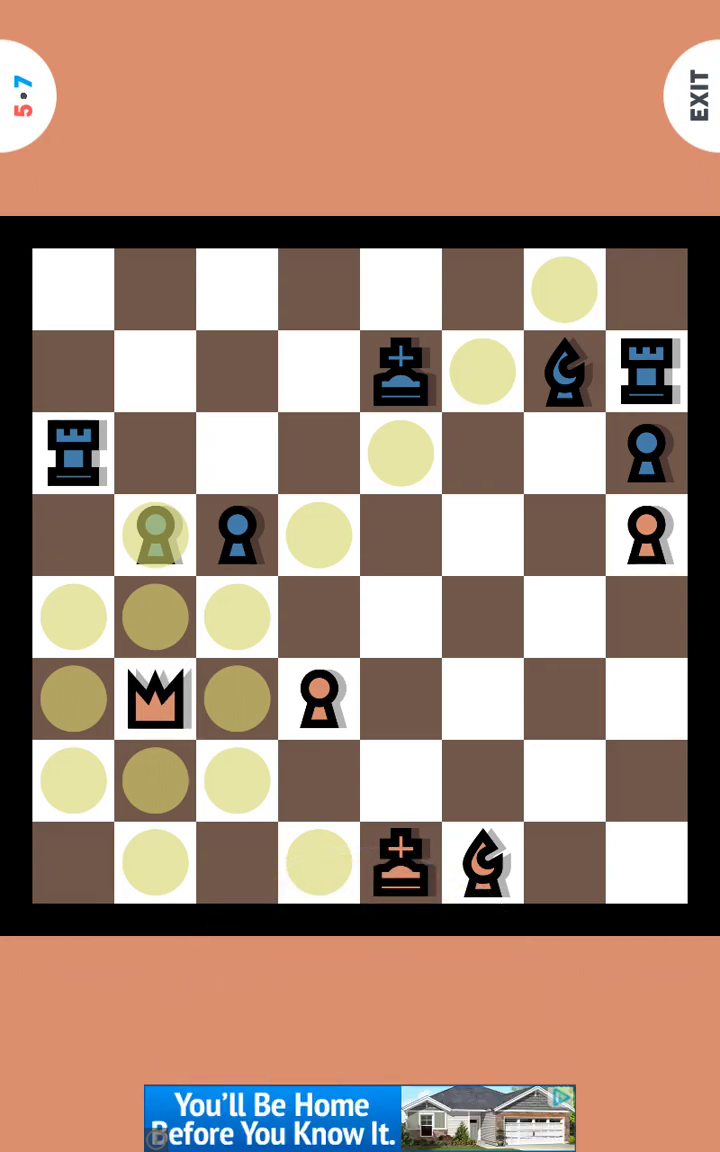
left_click(560, 292)
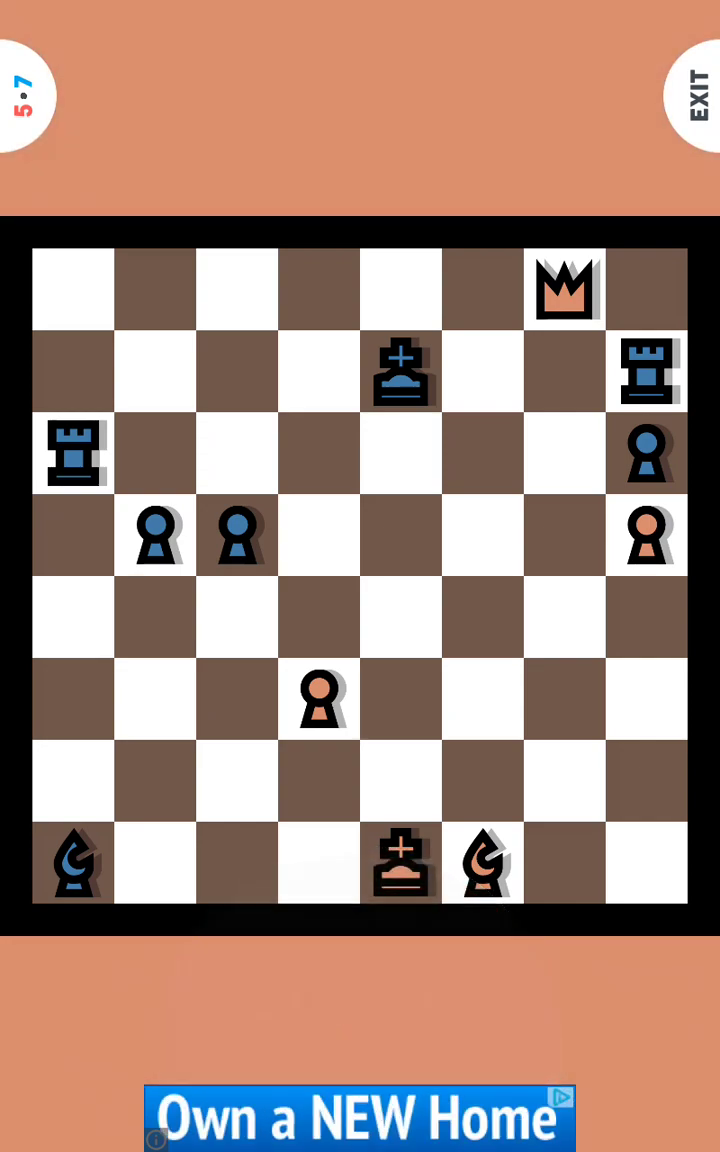
Step: Walk the king to e2 and f2, then take the blue rook on h7 with the queen
left_click(410, 877)
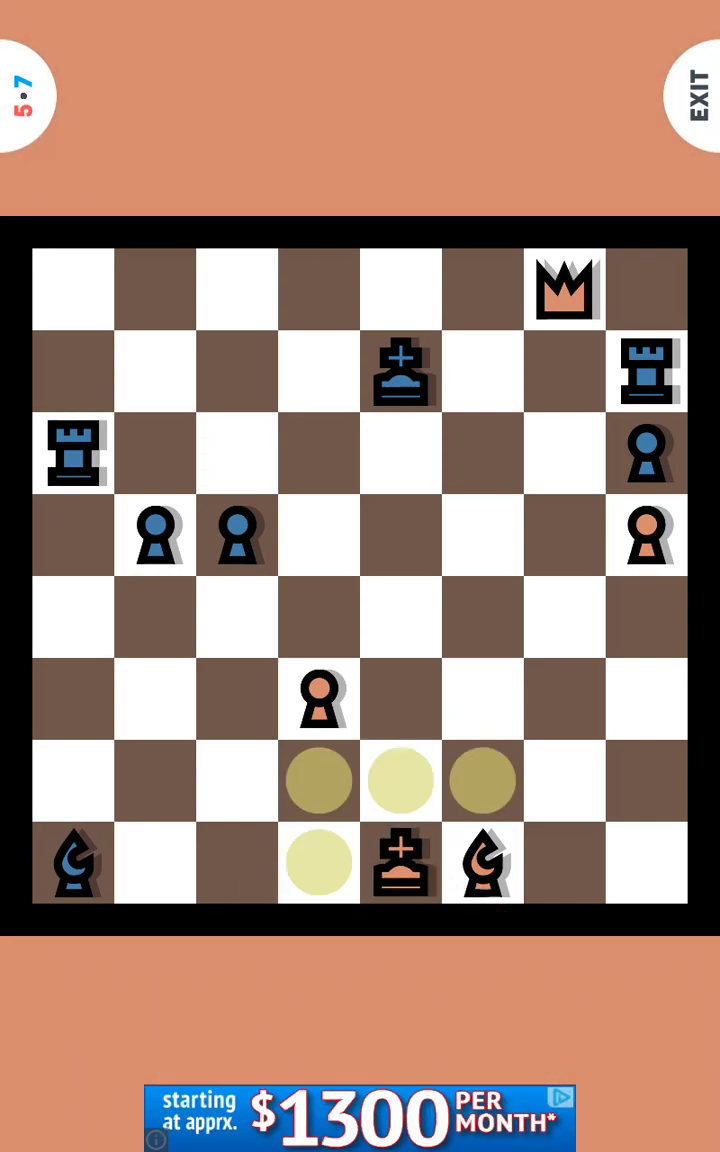
left_click(483, 862)
left_click(400, 862)
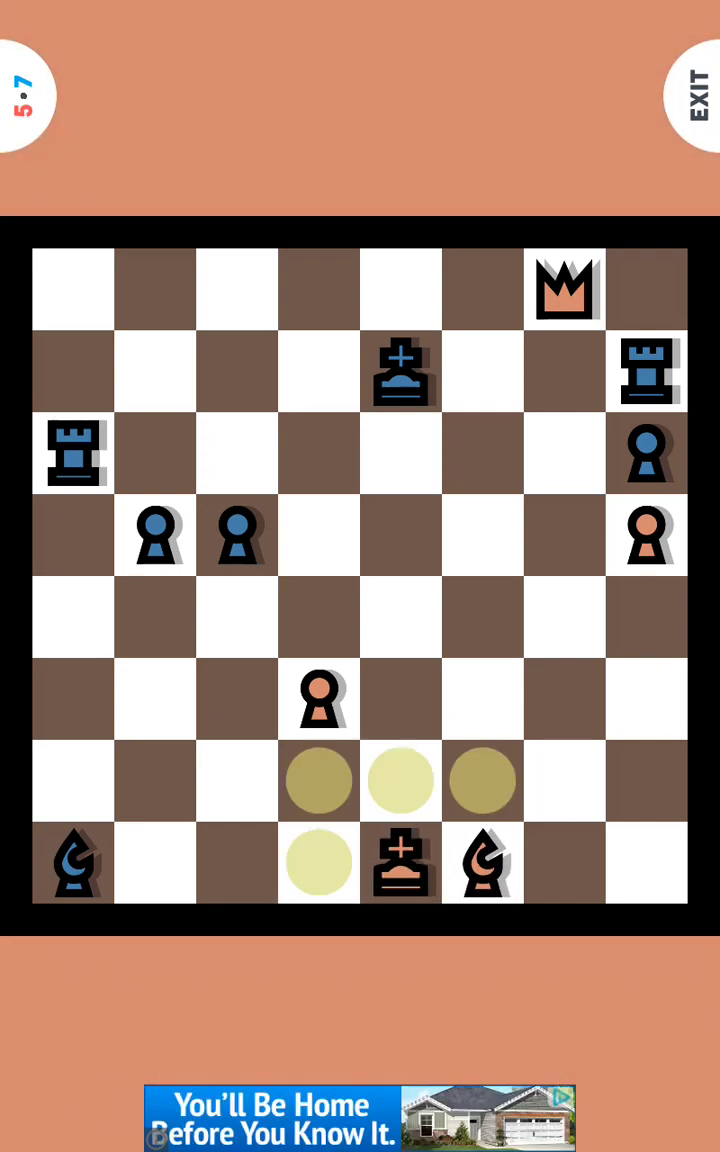
left_click(400, 780)
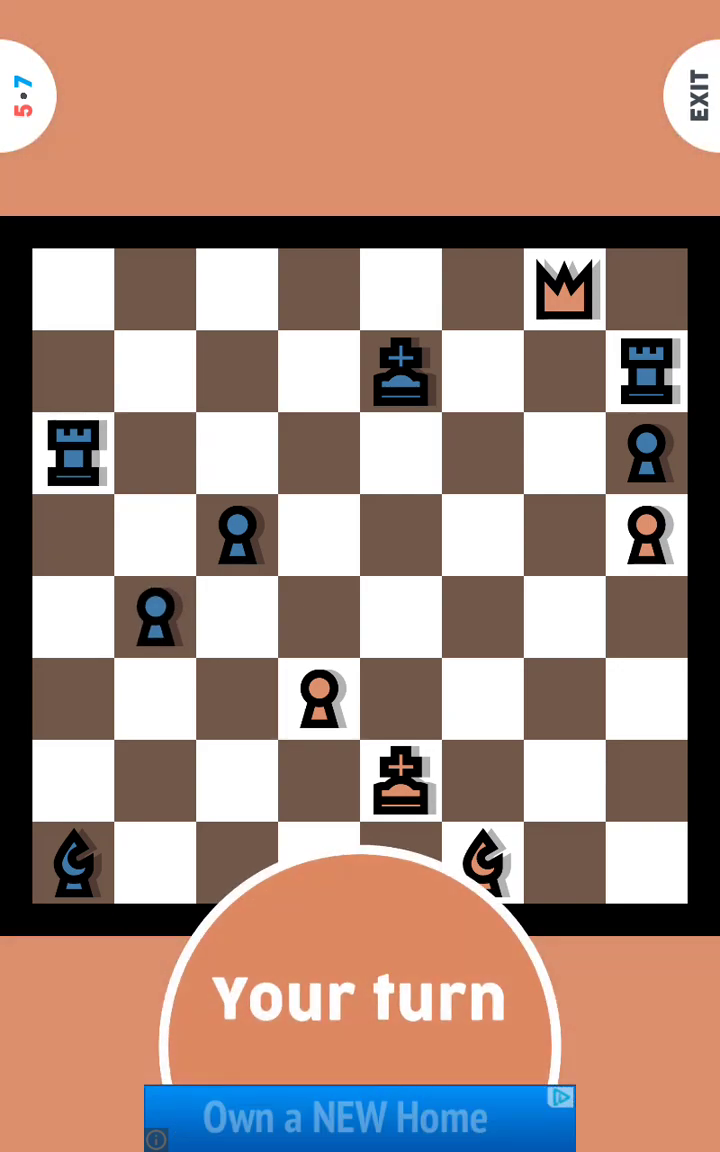
left_click(400, 780)
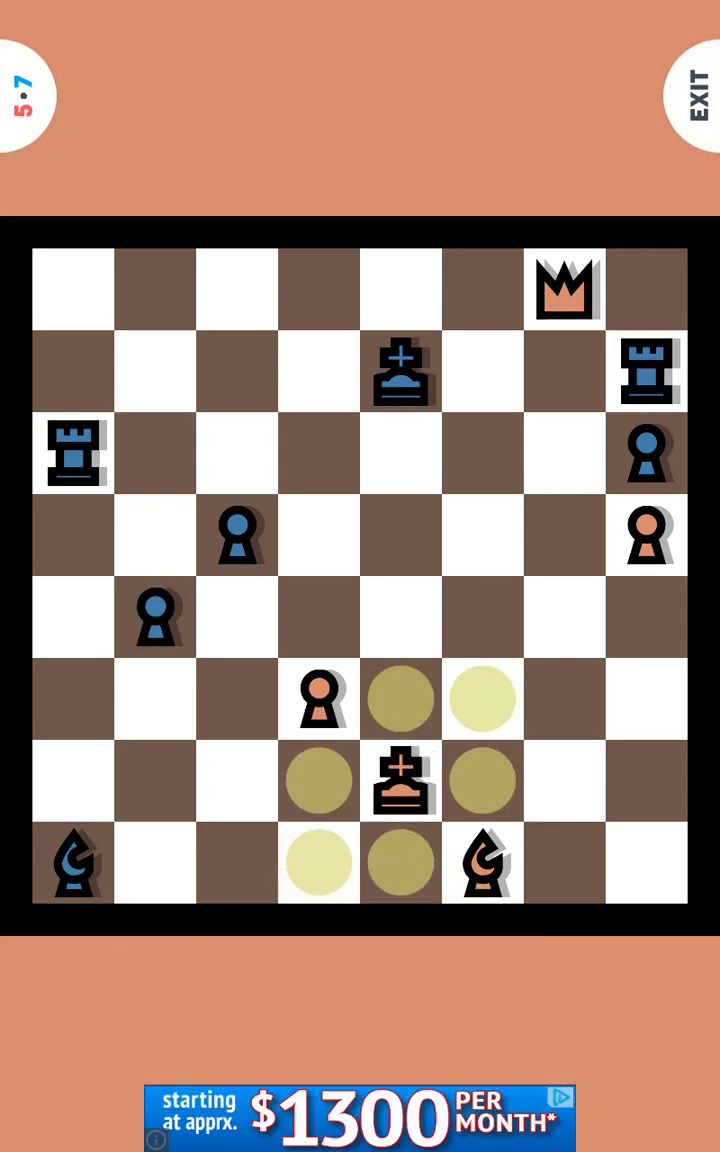
left_click(490, 780)
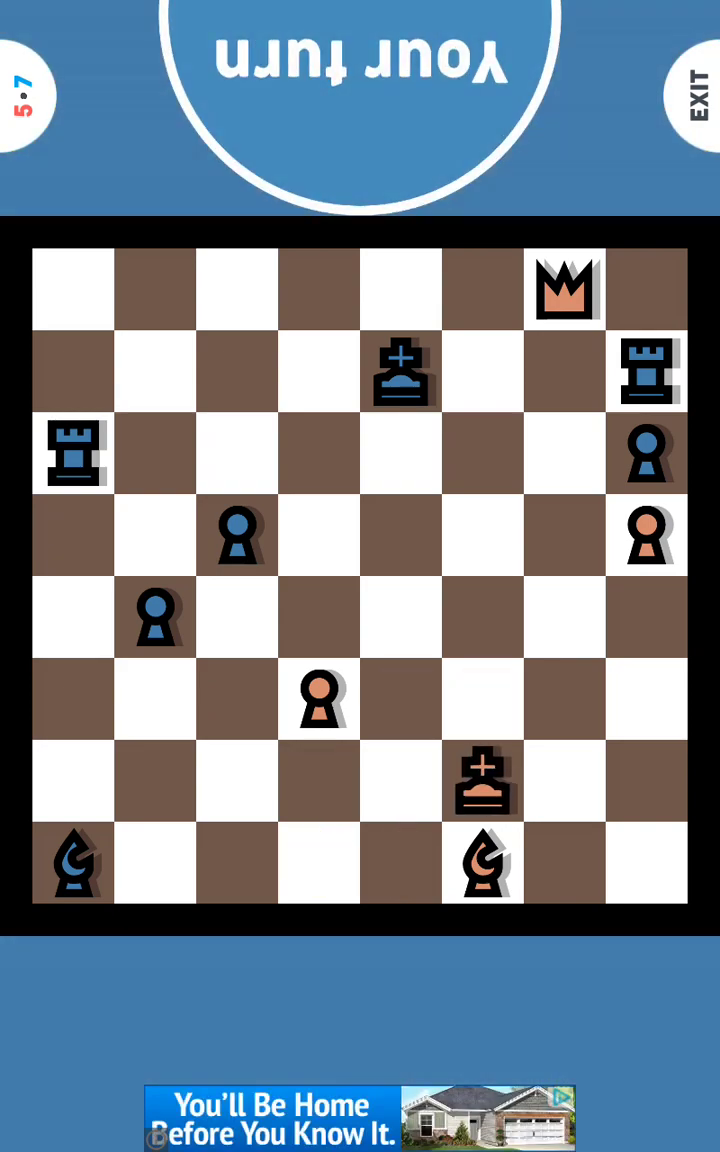
left_click(155, 615)
left_click(155, 697)
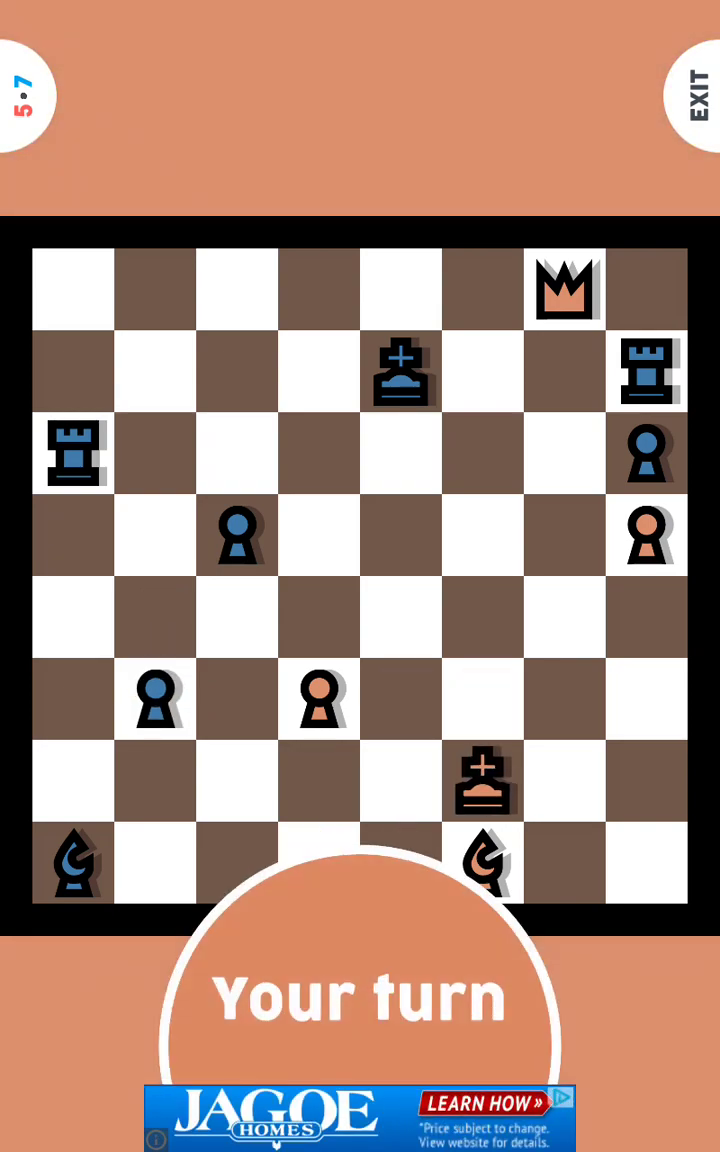
left_click(564, 290)
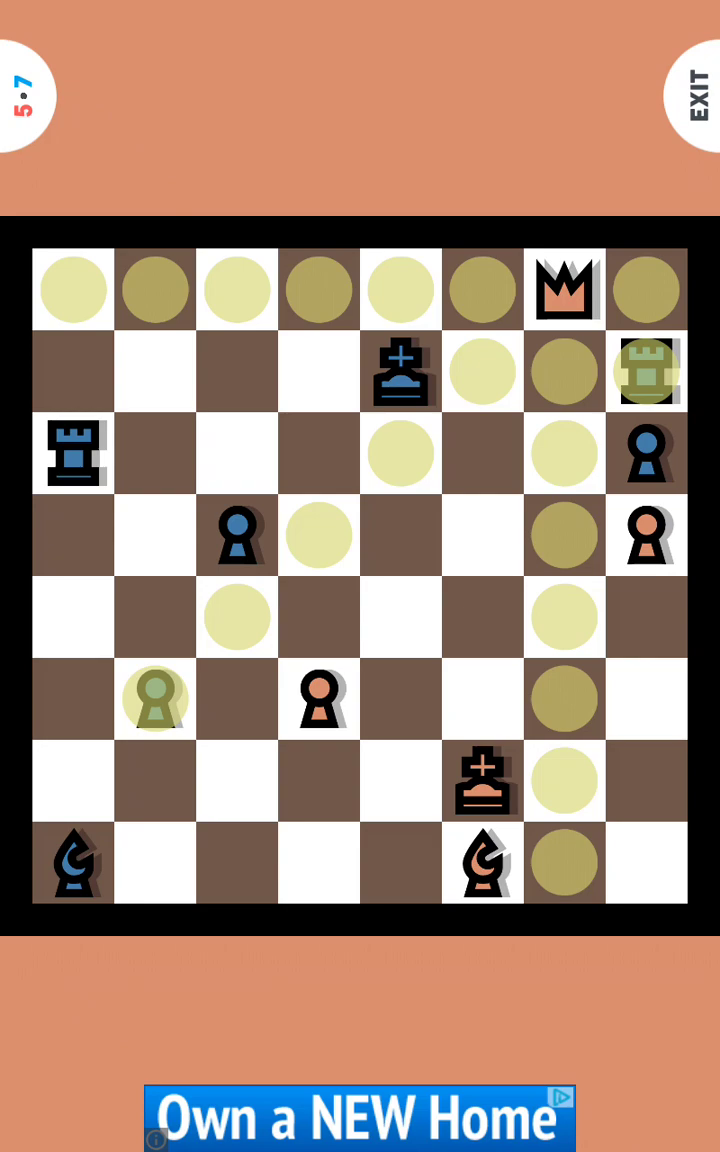
left_click(646, 371)
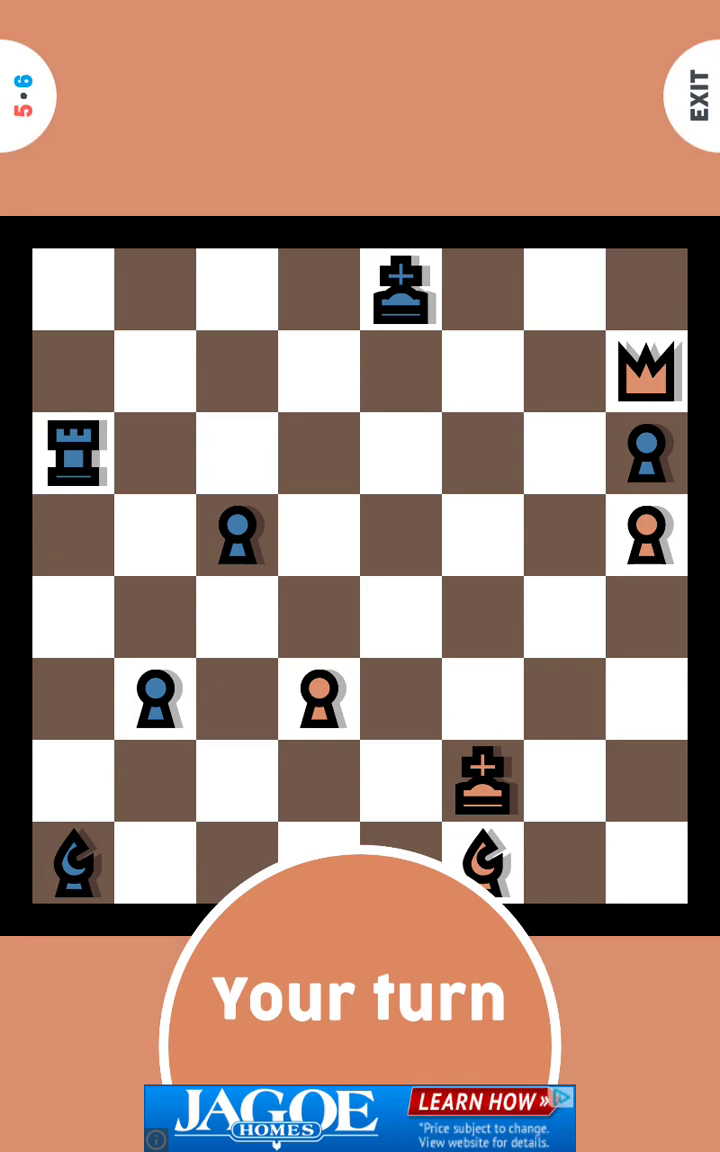
Step: Capture a blue pawn with the orange queen and move the orange bishop to h3
left_click(646, 371)
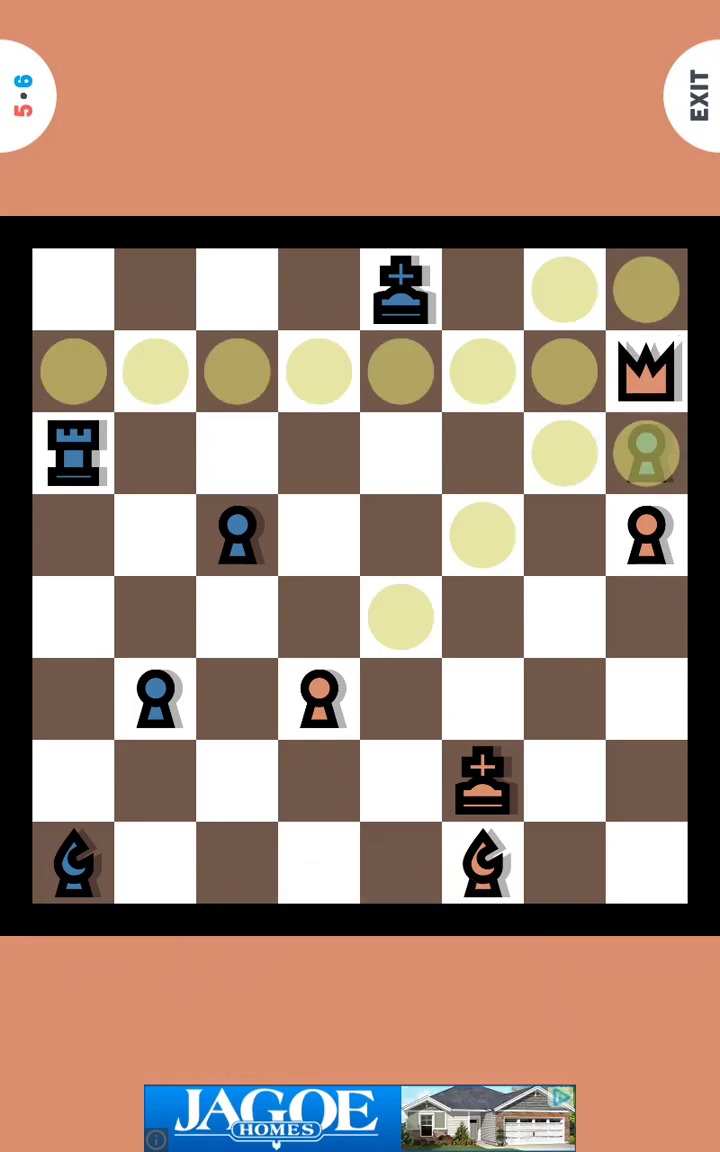
left_click(646, 453)
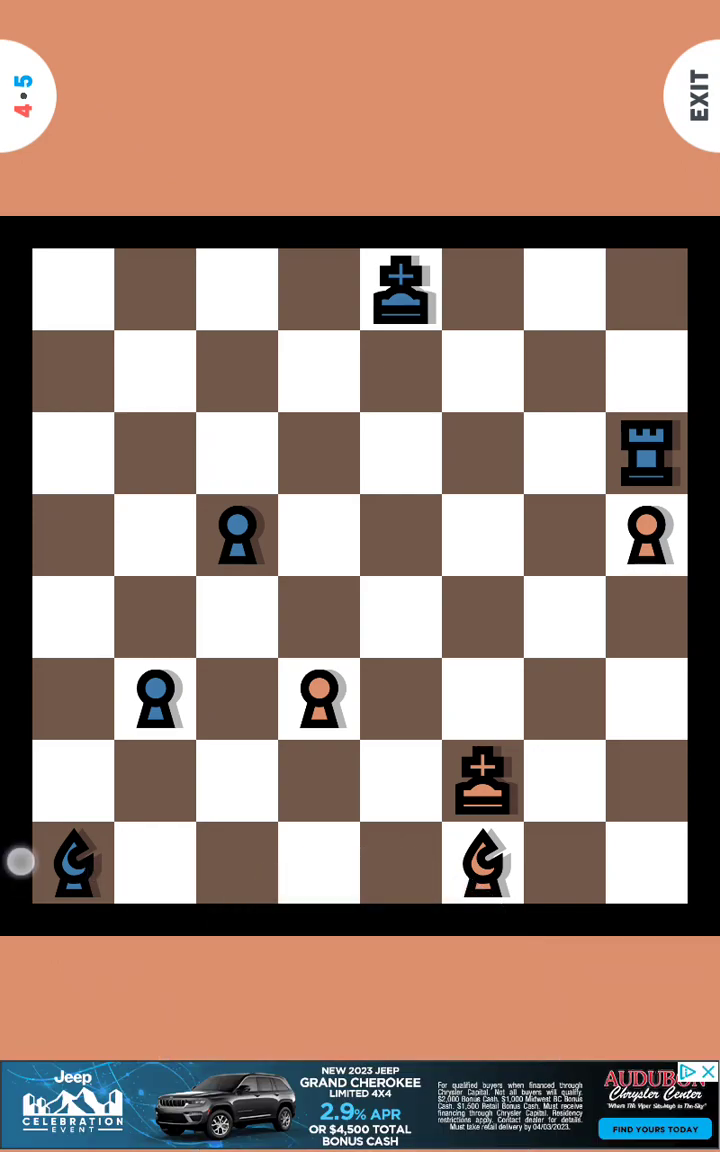
left_click(484, 880)
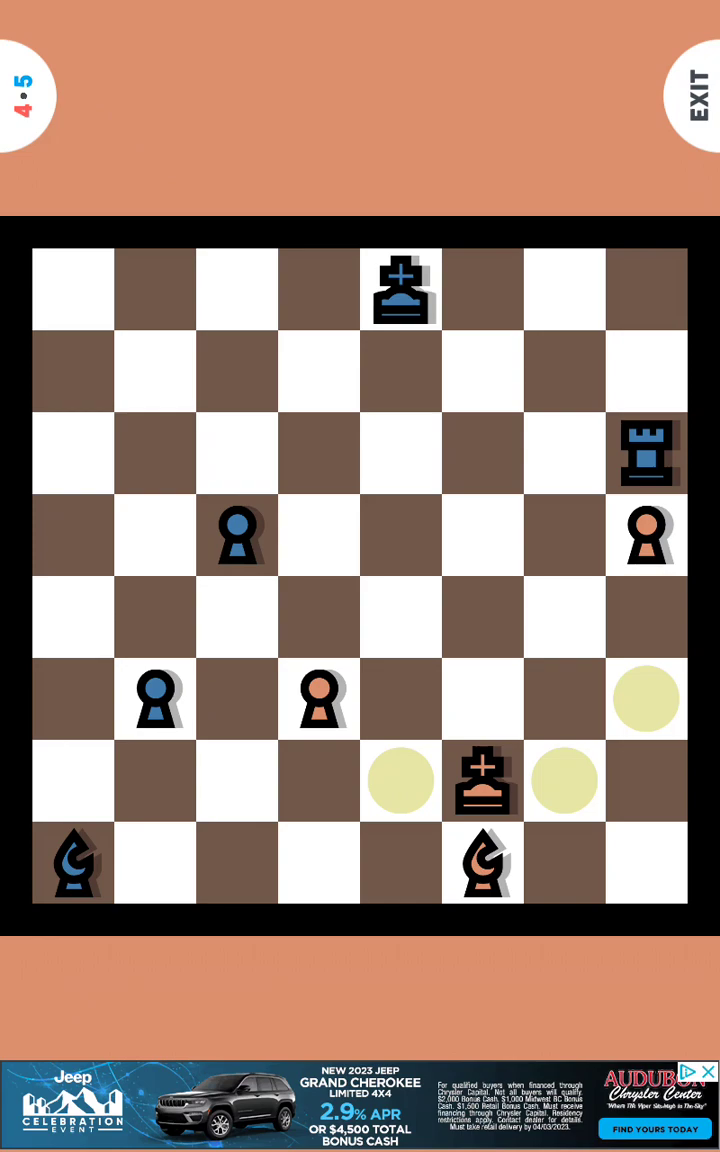
left_click(646, 698)
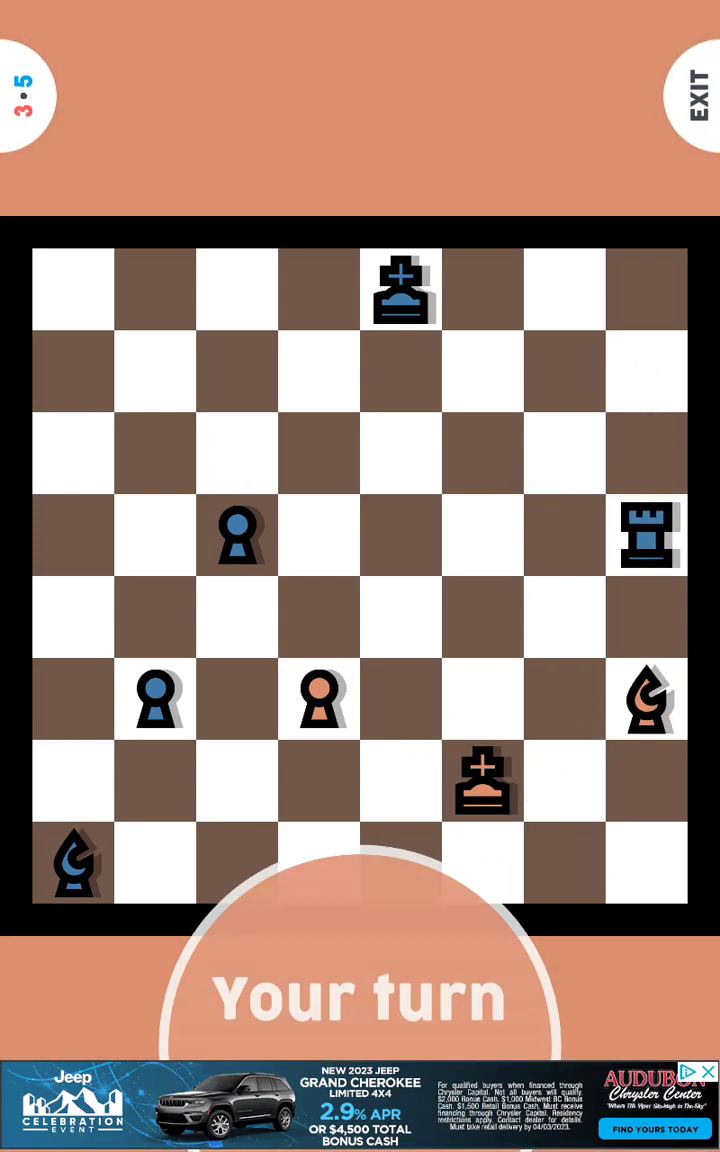
Step: Step the orange king to g3, then recapture the blue rook on h3 with it
left_click(646, 698)
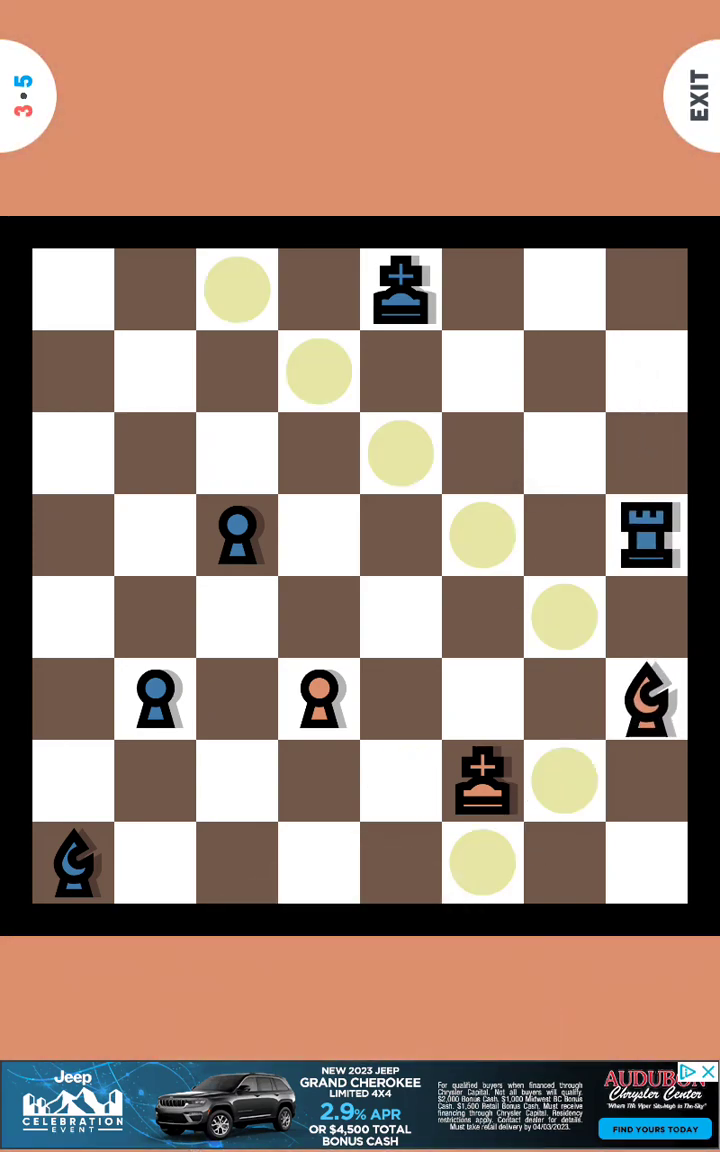
left_click(484, 780)
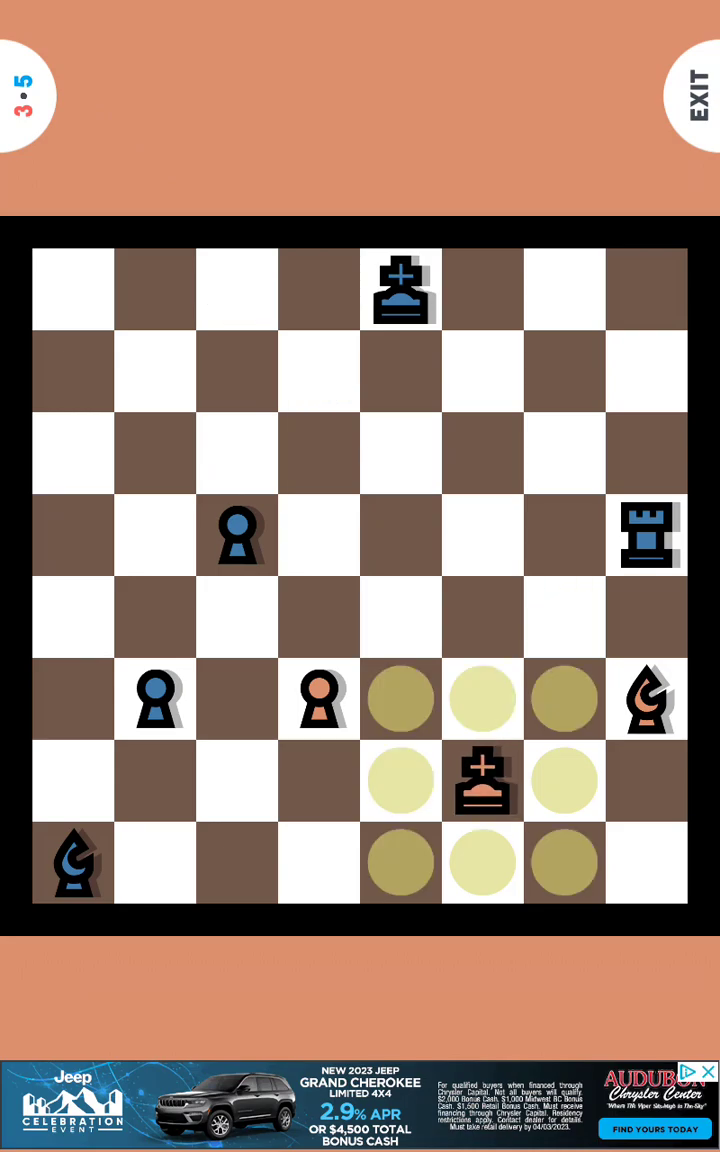
left_click(571, 699)
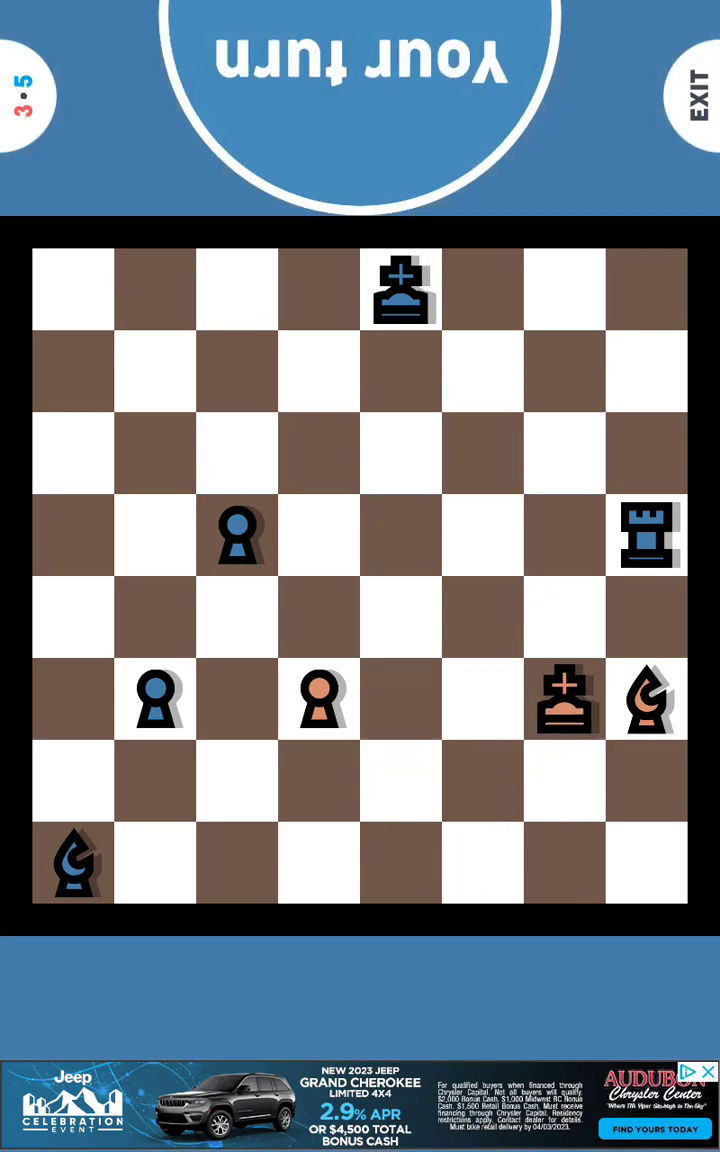
left_click(646, 535)
left_click(646, 698)
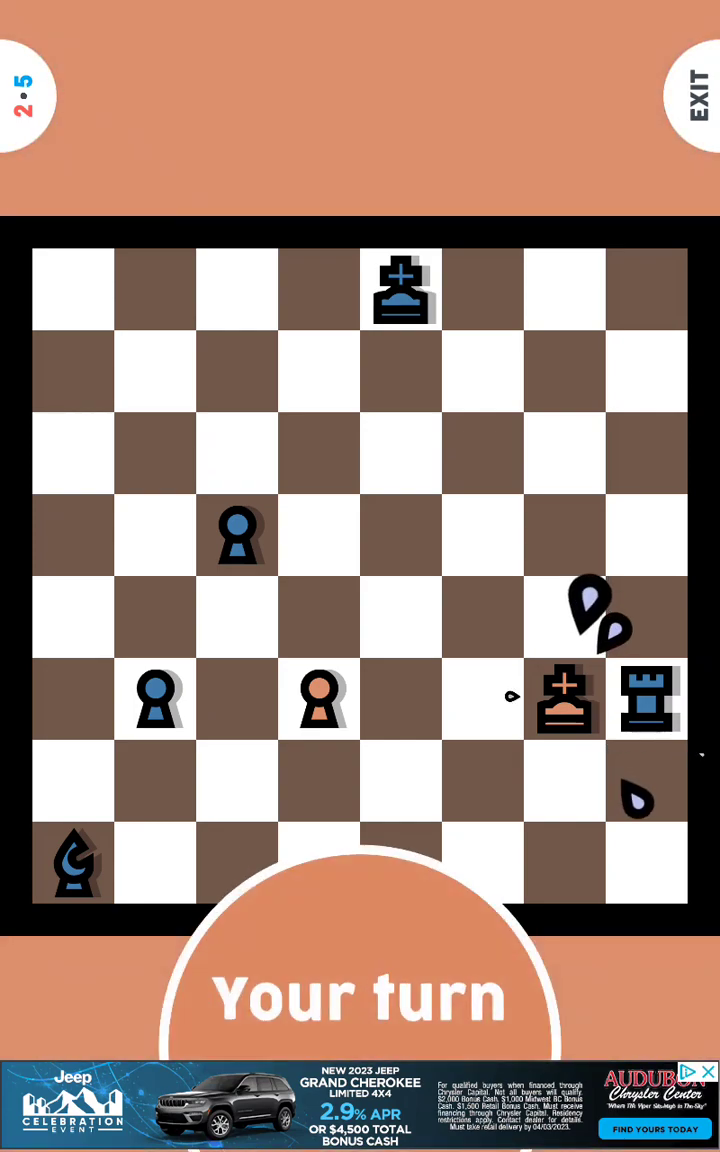
left_click(565, 698)
left_click(646, 698)
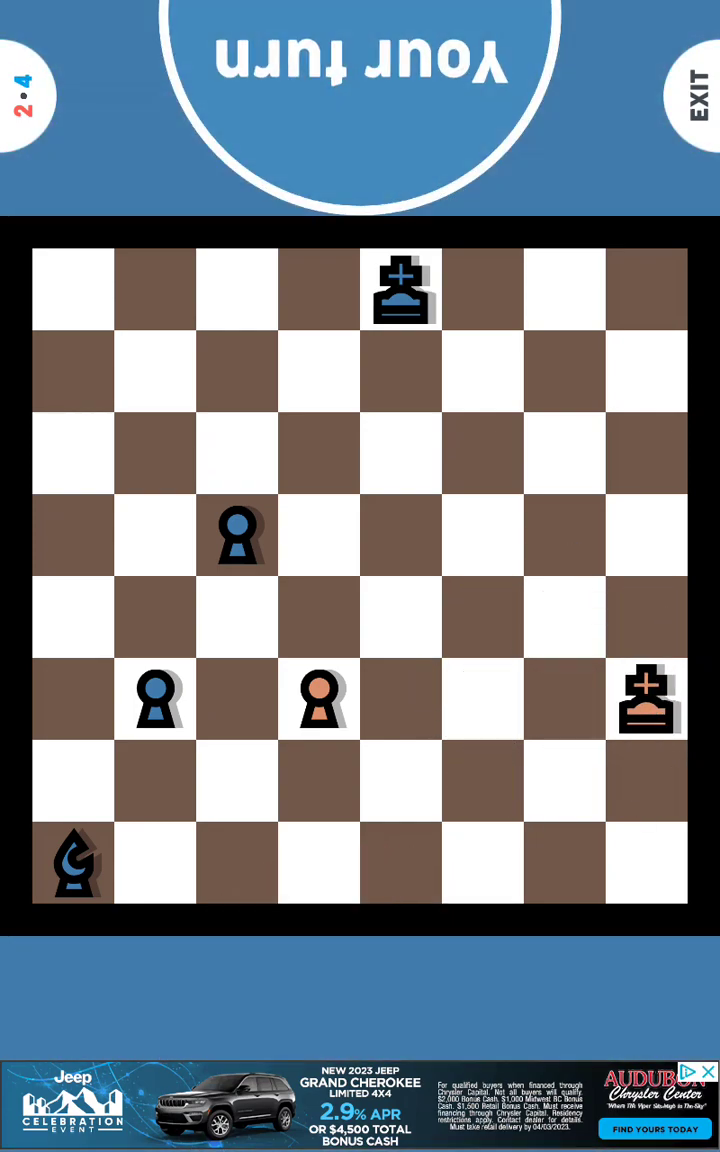
left_click(400, 290)
left_click(482, 372)
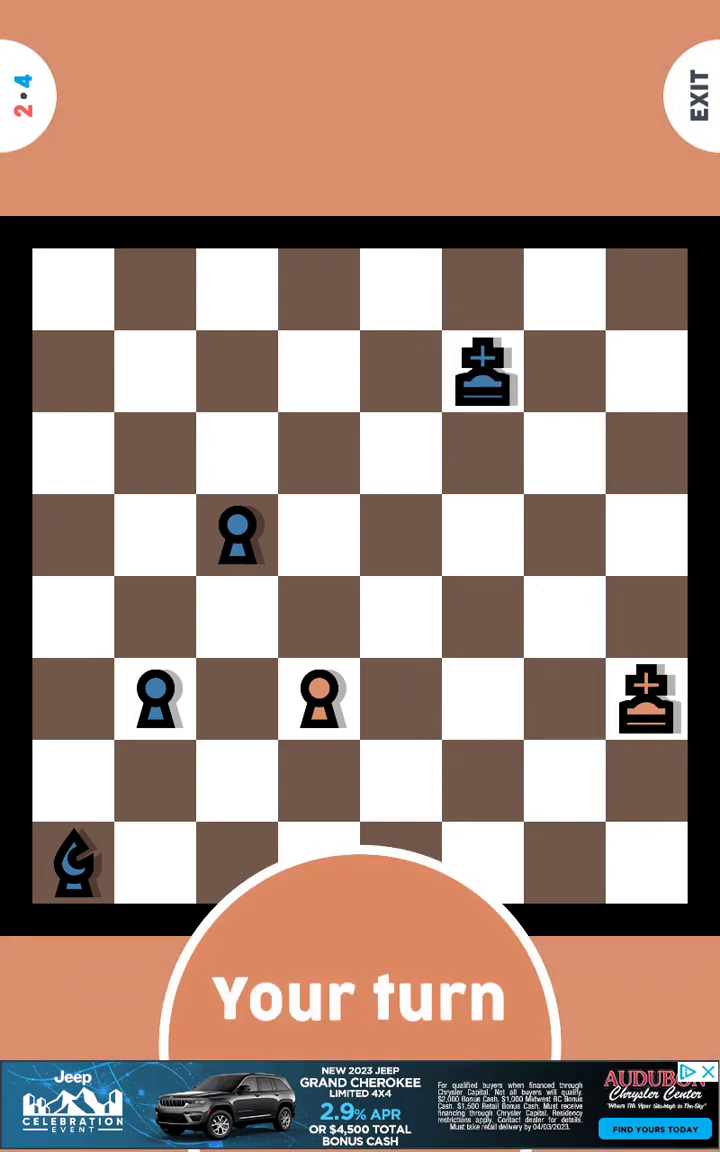
Step: Move the orange king to h4 and take the blue c4 pawn with the d3 pawn
left_click(652, 702)
left_click(664, 617)
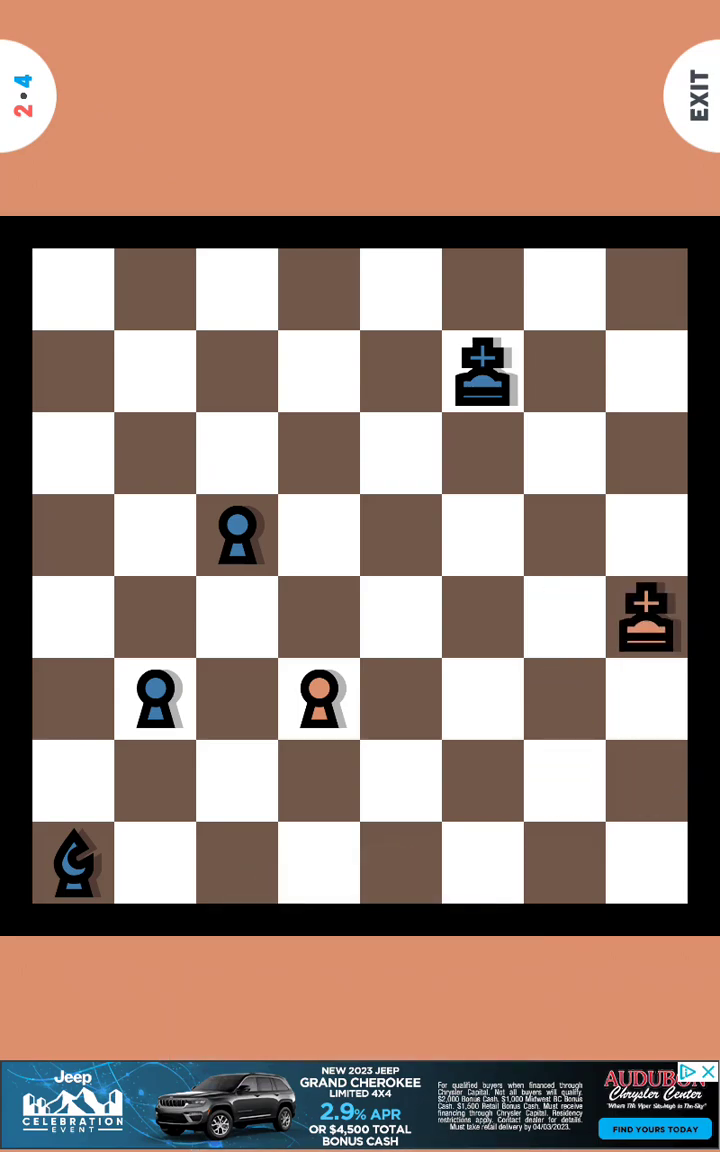
left_click(237, 535)
left_click(237, 617)
left_click(318, 697)
left_click(237, 617)
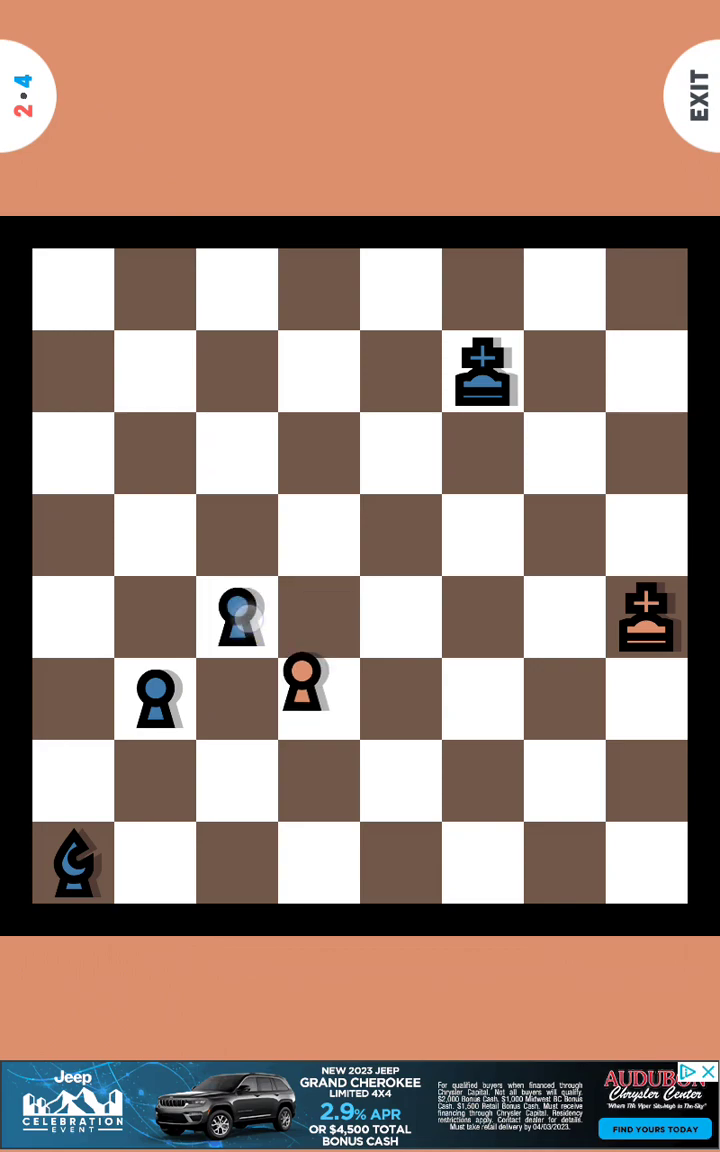
Step: Advance the orange pawn from c4 to c5, then one more square
left_click(155, 697)
left_click(155, 780)
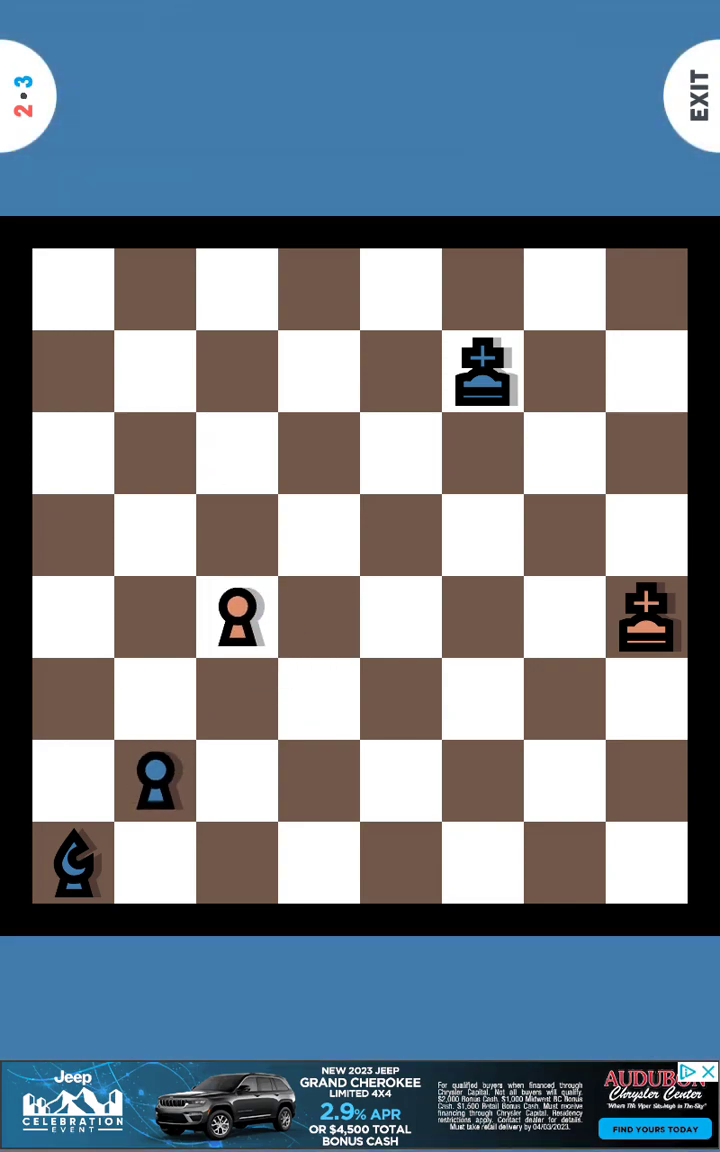
left_click(237, 617)
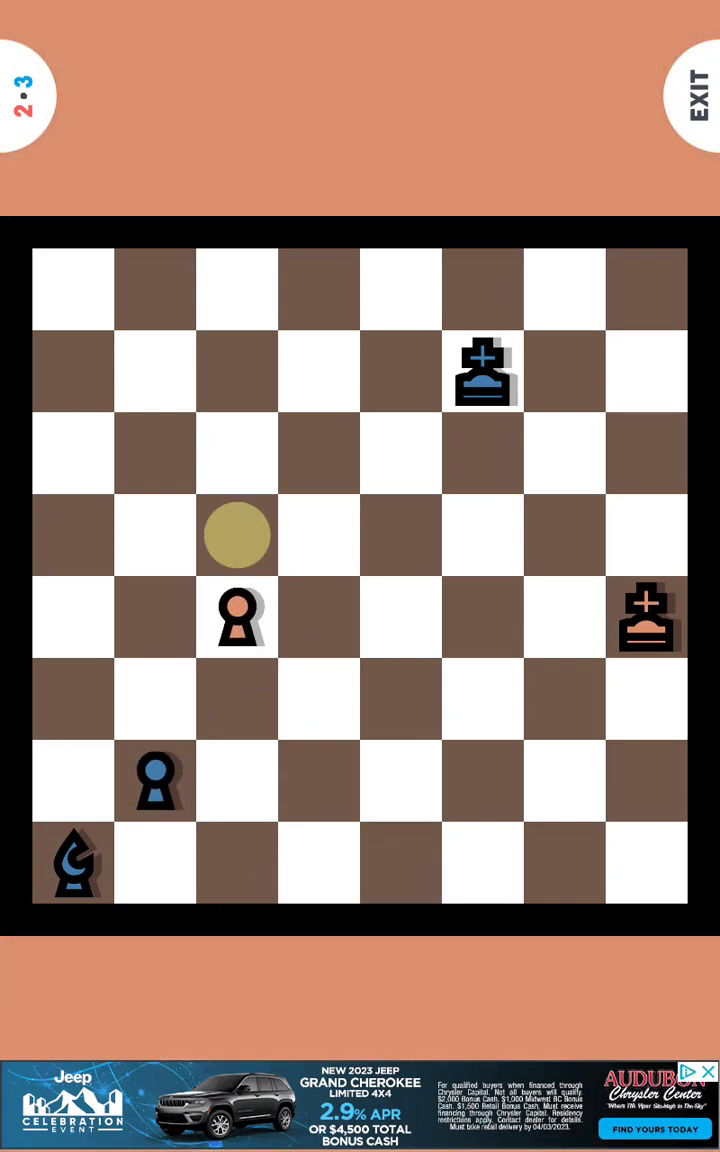
left_click(237, 535)
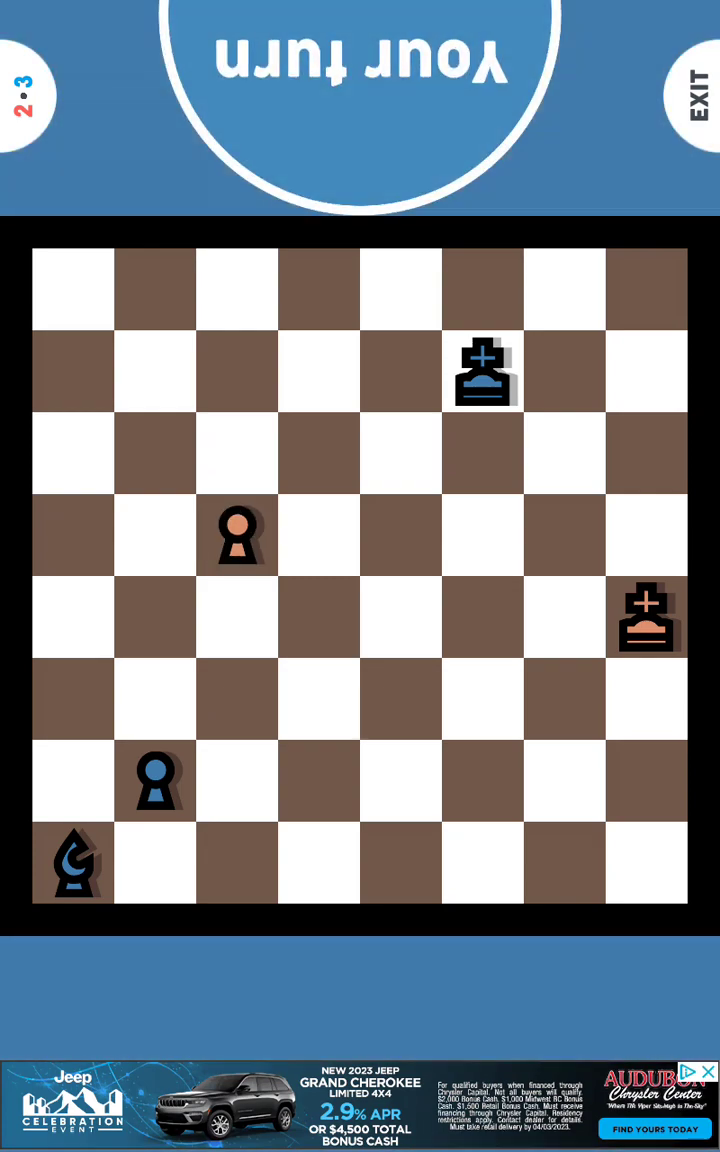
left_click(155, 780)
left_click(155, 862)
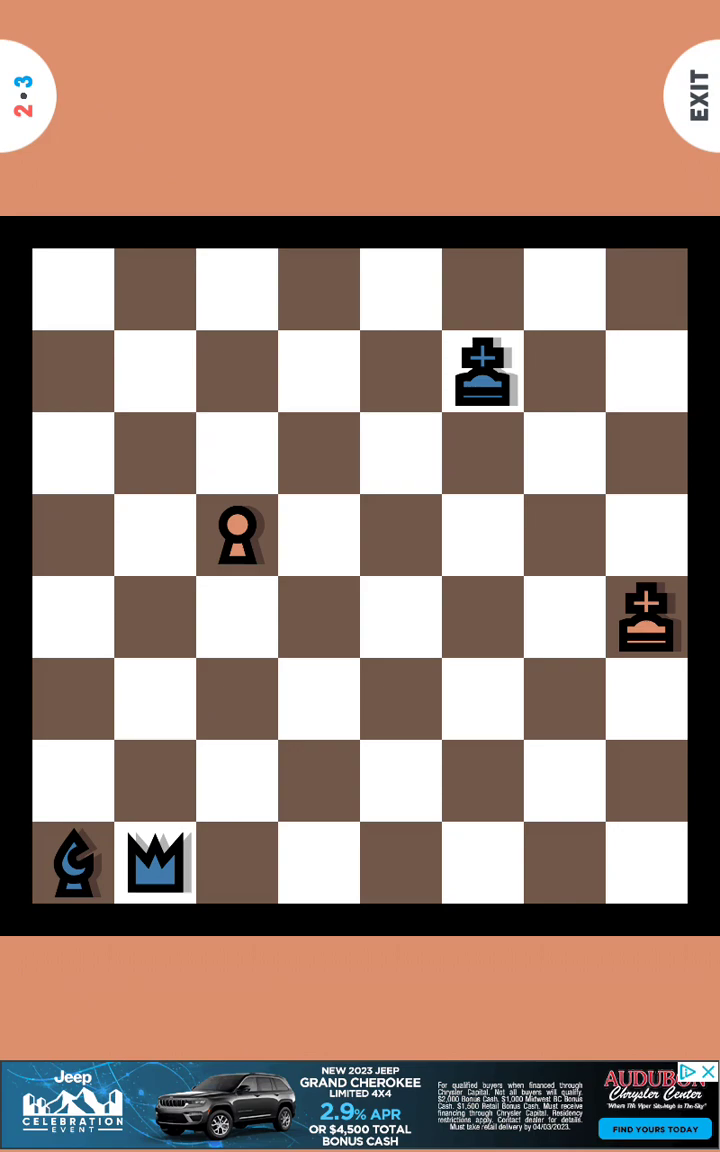
left_click(237, 535)
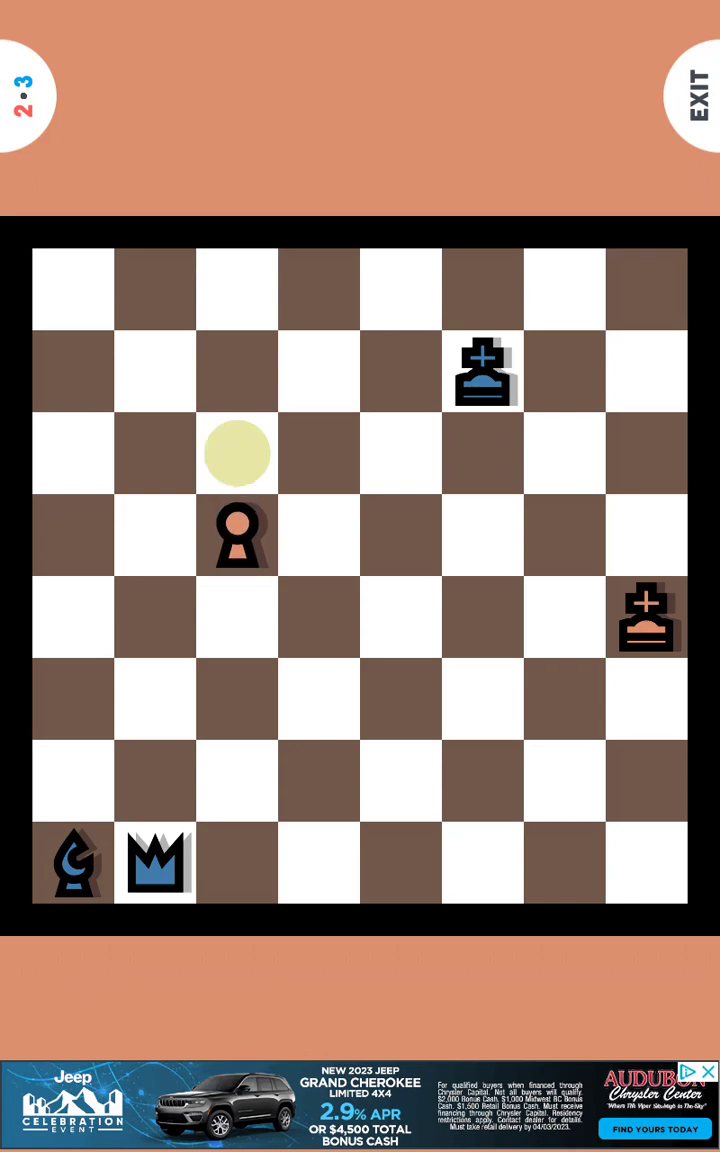
left_click(237, 453)
Step: Push the orange pawn to the top rank and promote it to a queen
left_click(483, 372)
left_click(565, 453)
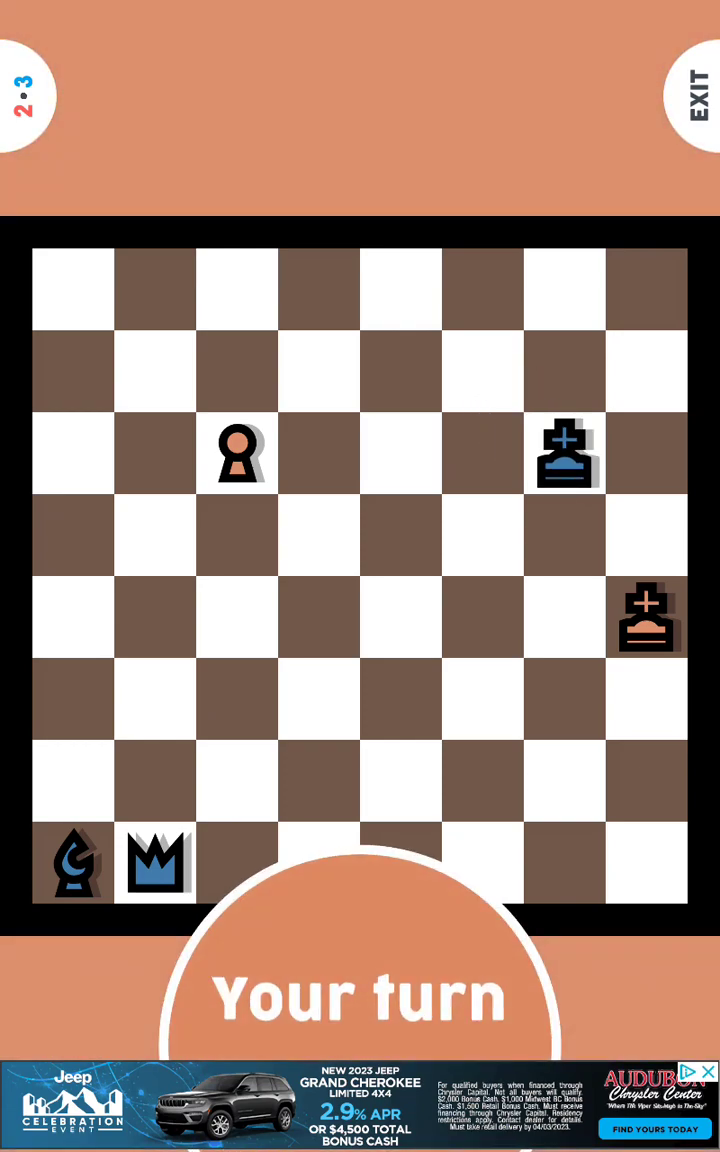
left_click(640, 617)
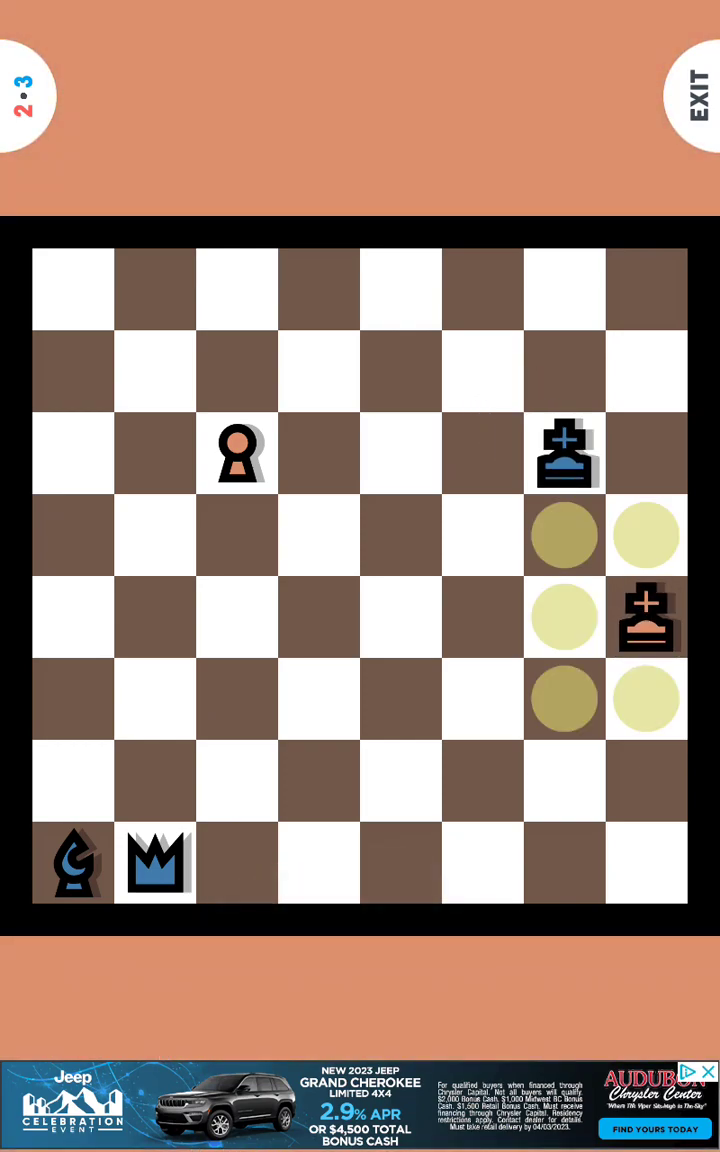
left_click(237, 453)
left_click(237, 371)
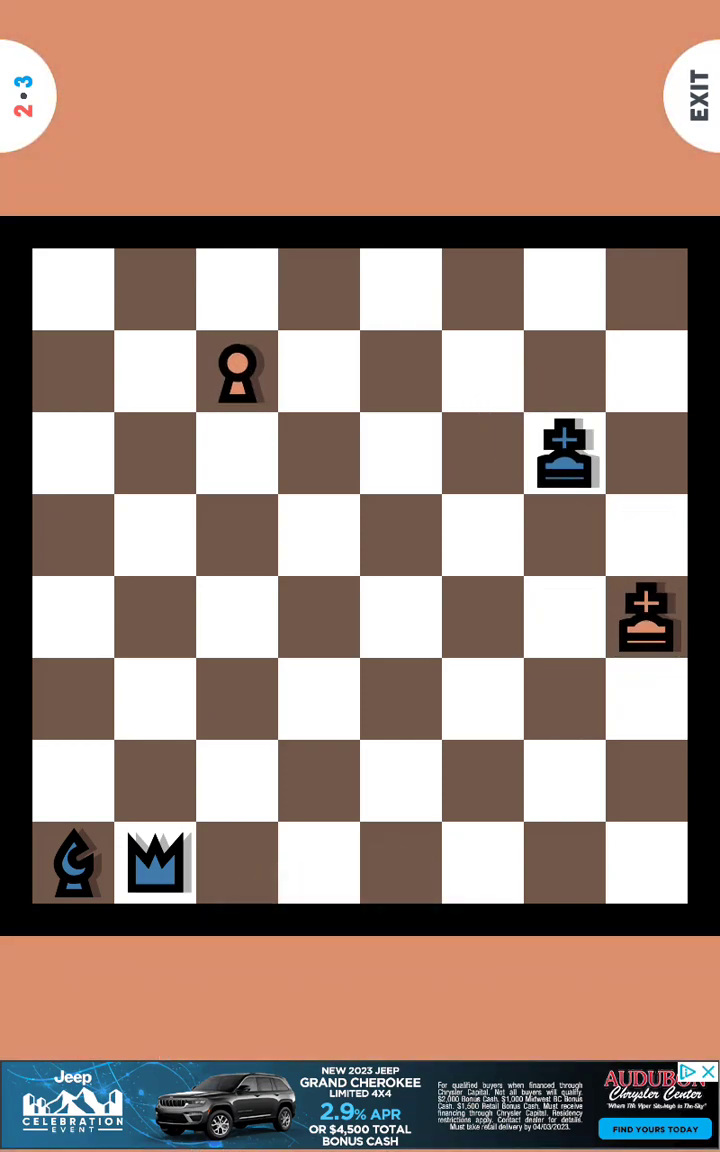
left_click_drag(155, 860, 482, 535)
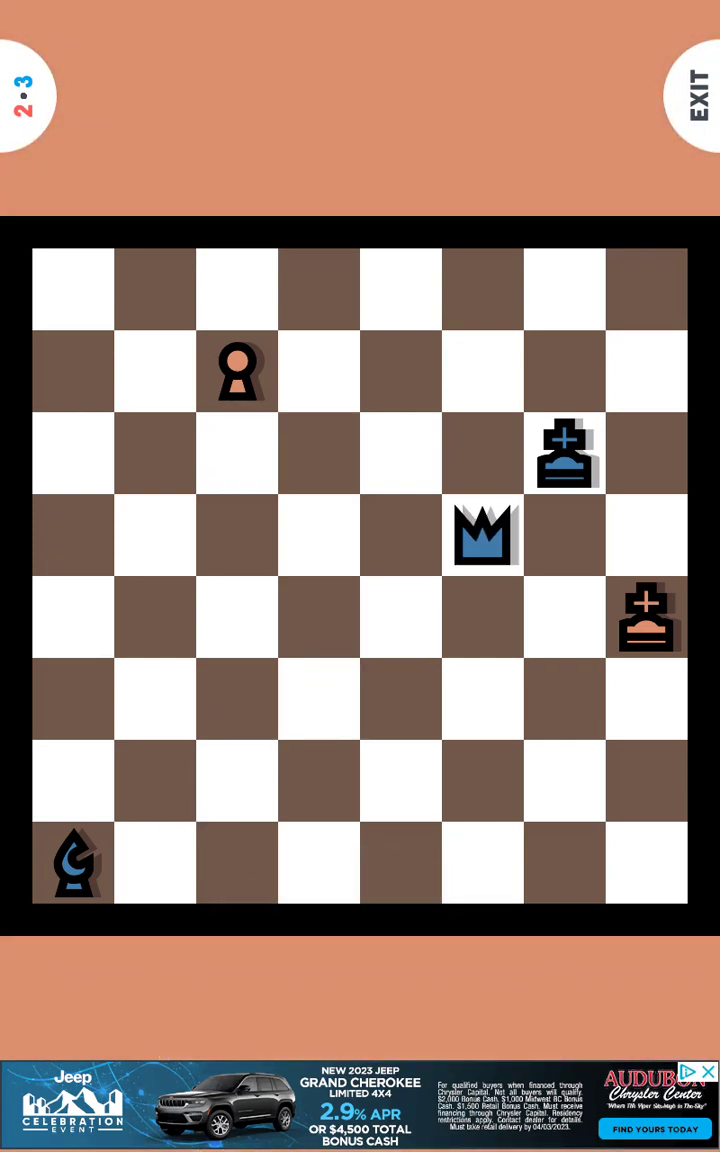
left_click(237, 370)
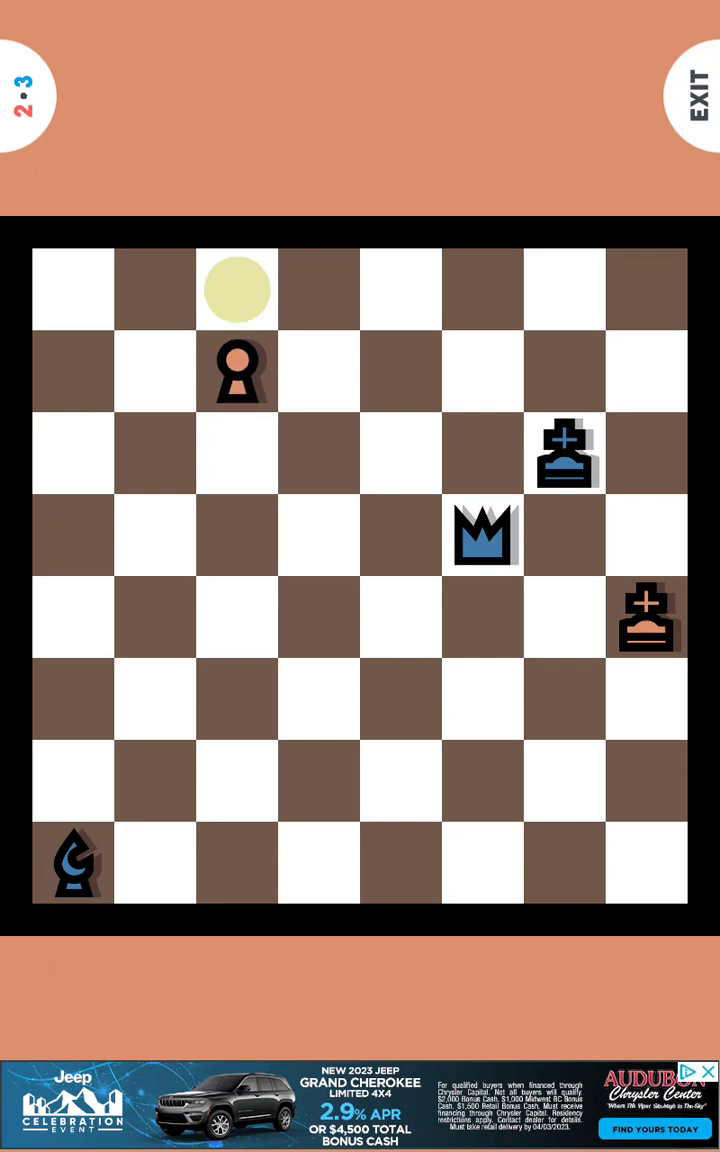
left_click(237, 289)
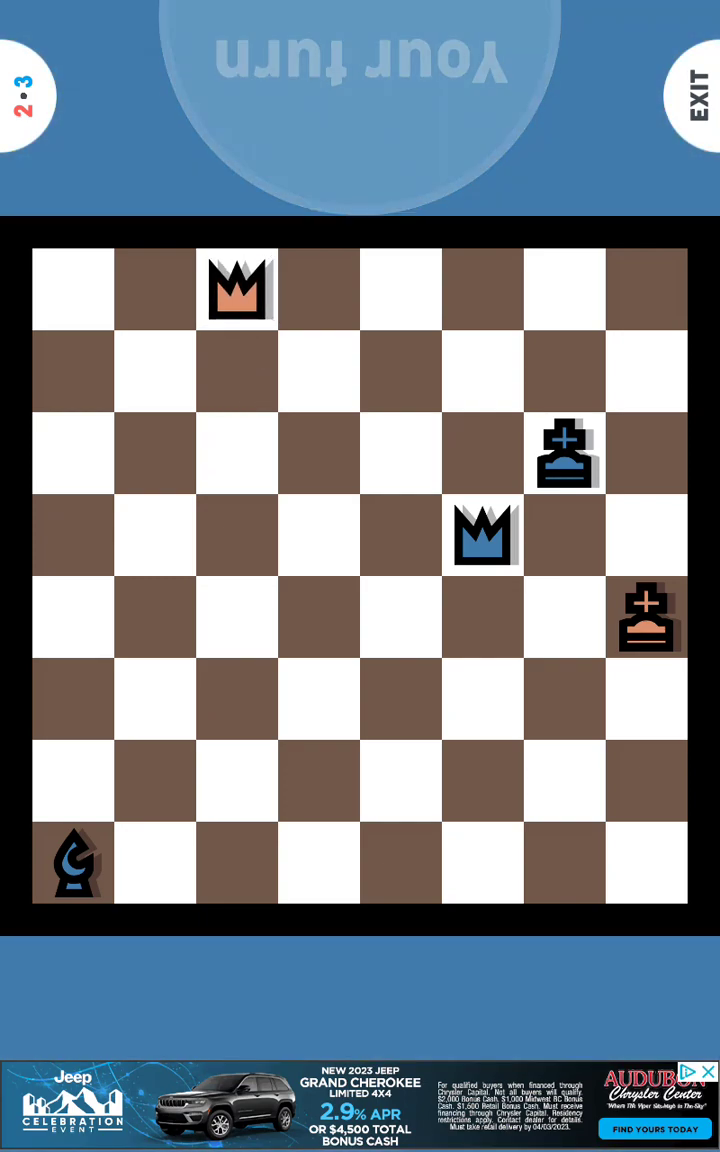
Step: Move the orange king down one square; Blue's queen captures it, showing BLUE WIN
left_click(482, 535)
left_click(237, 289)
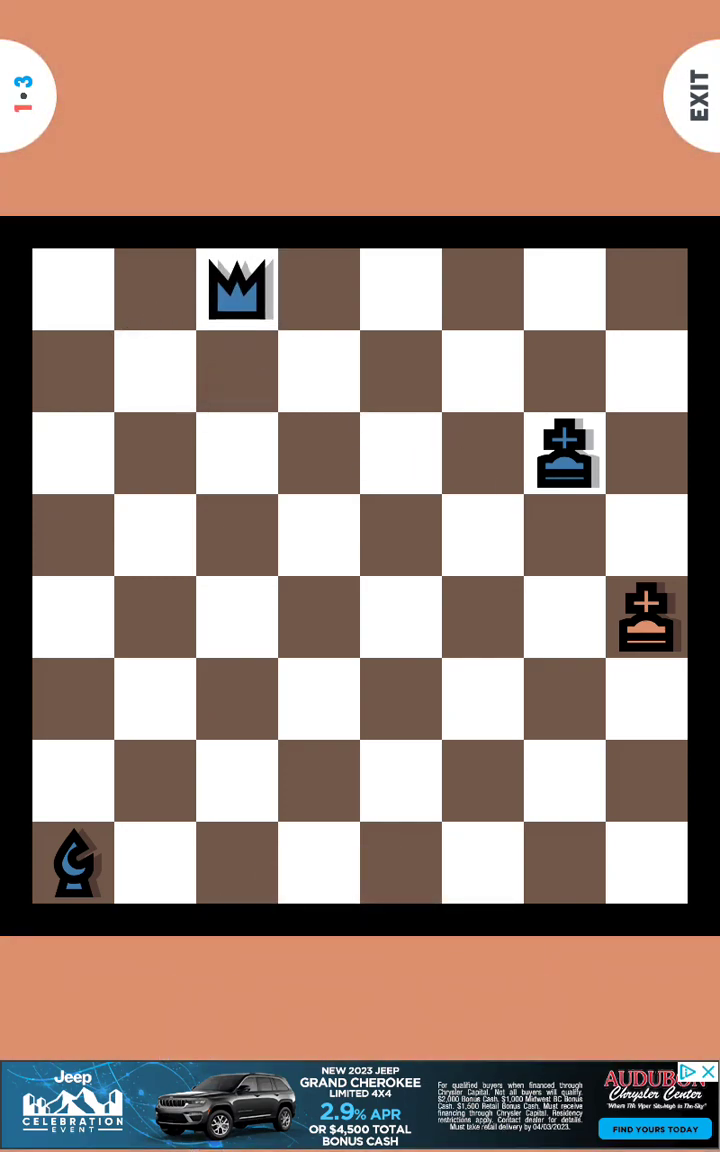
left_click_drag(597, 45, 597, 120)
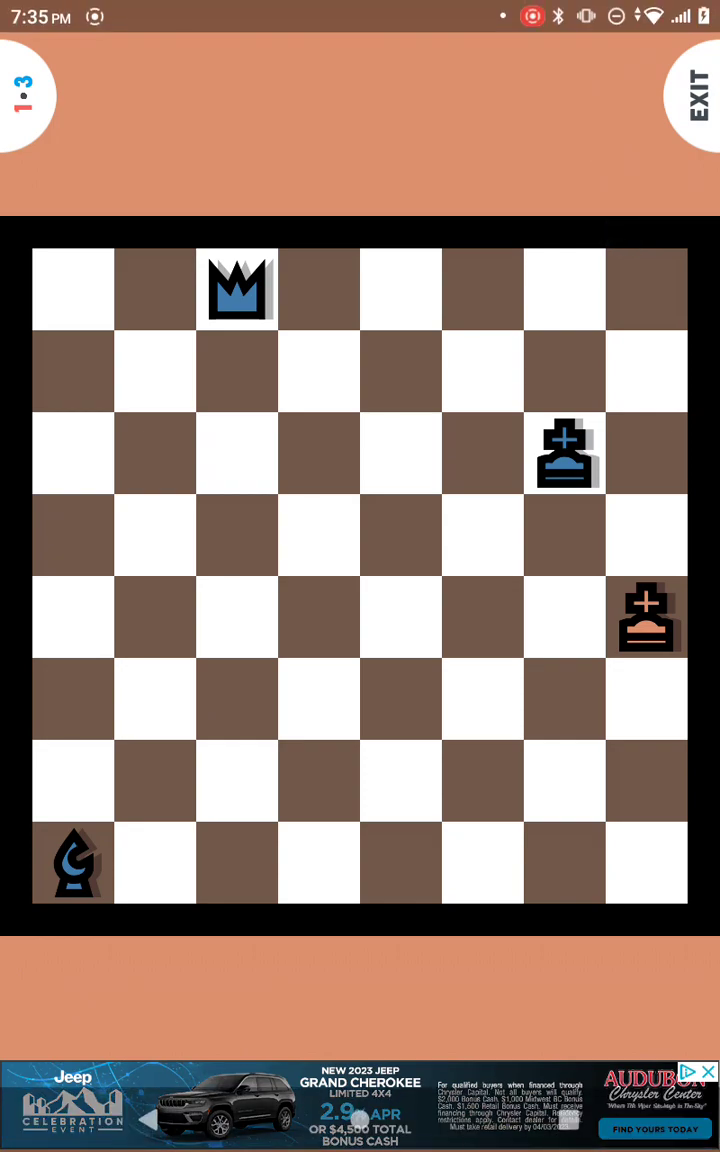
left_click(646, 617)
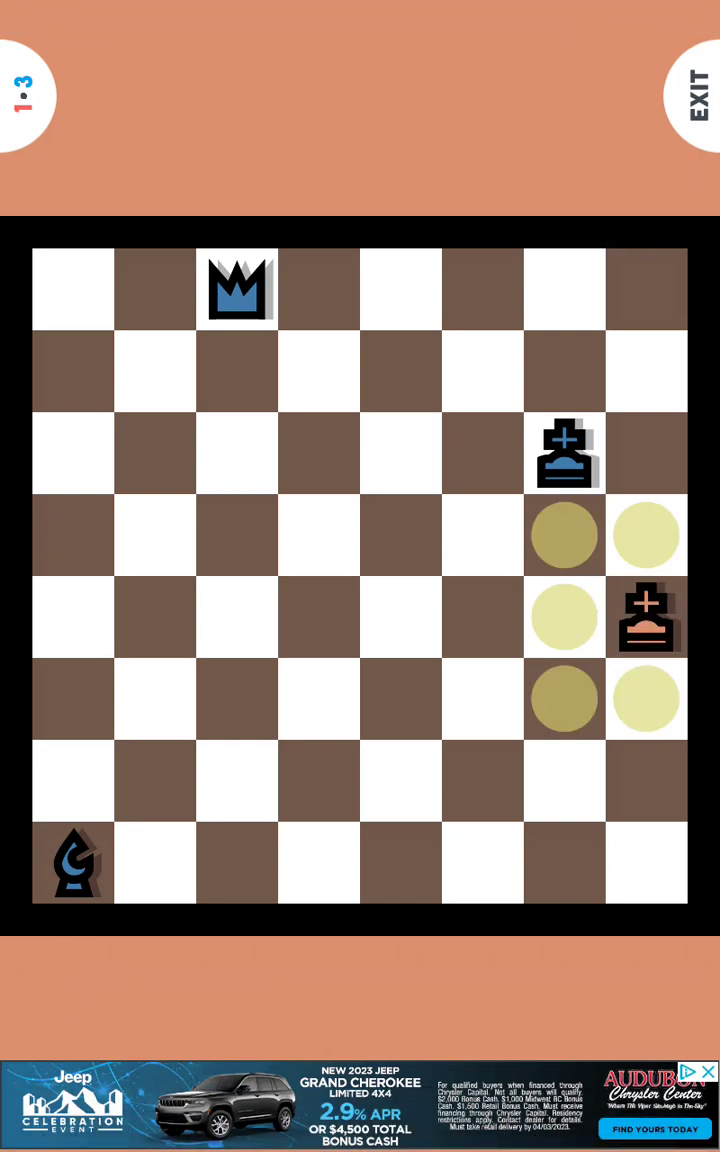
left_click(646, 699)
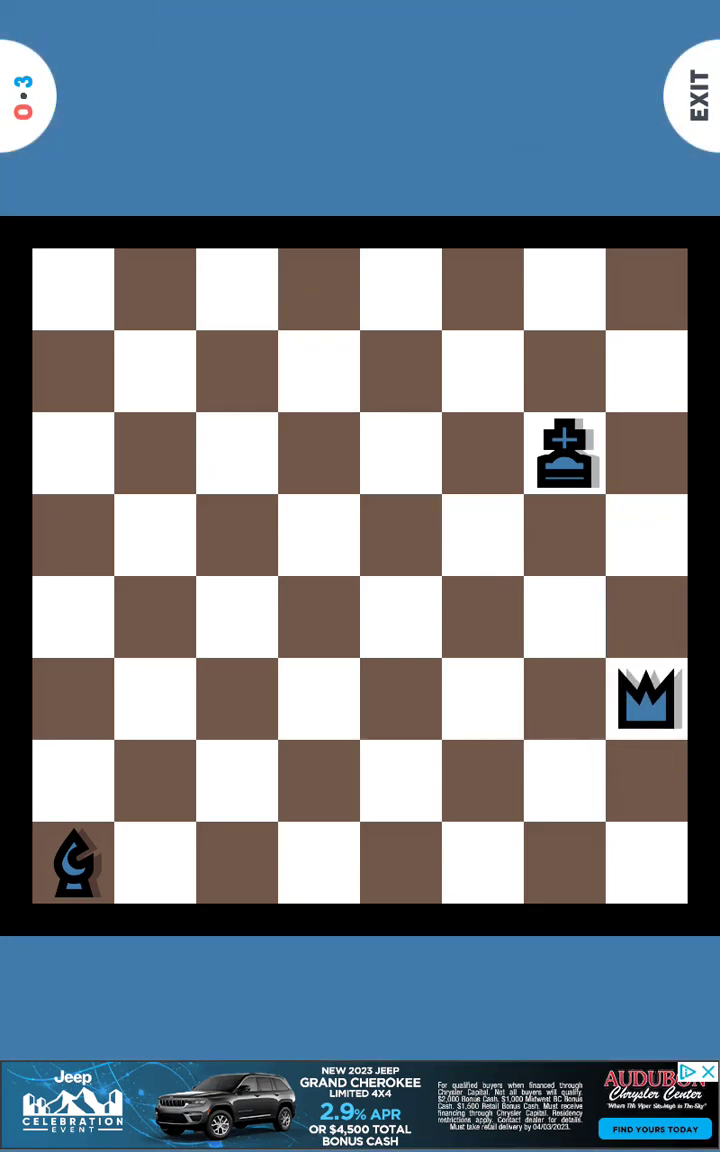
left_click_drag(694, 13, 707, 232)
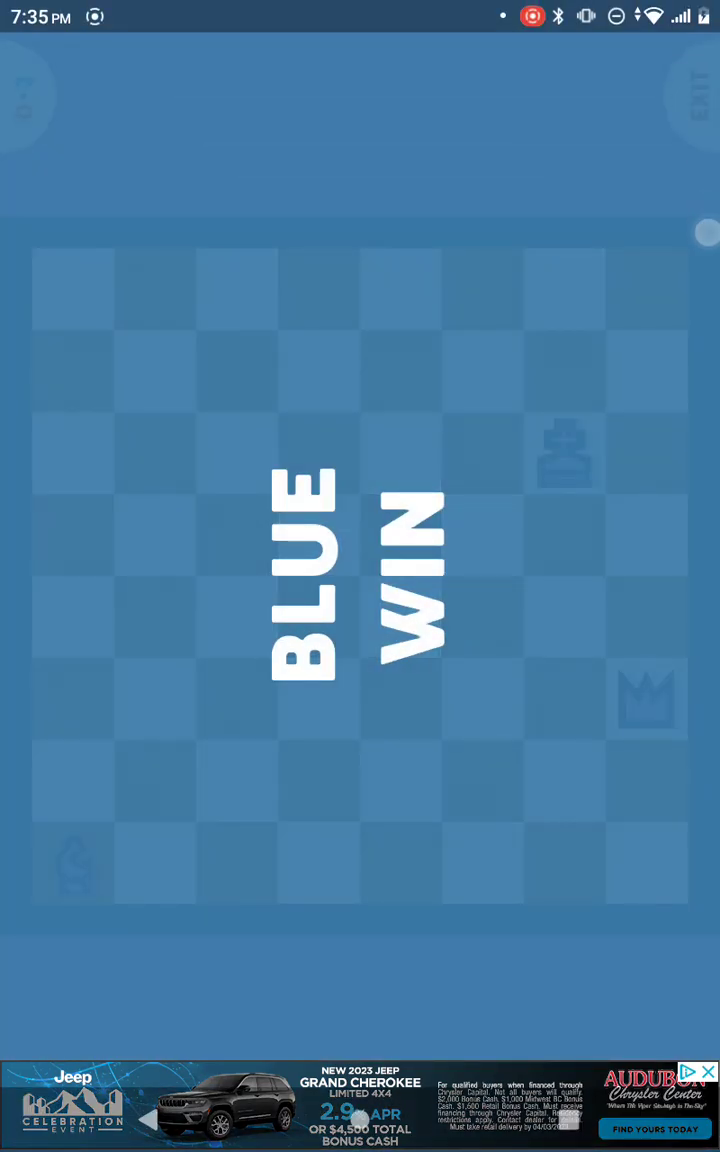